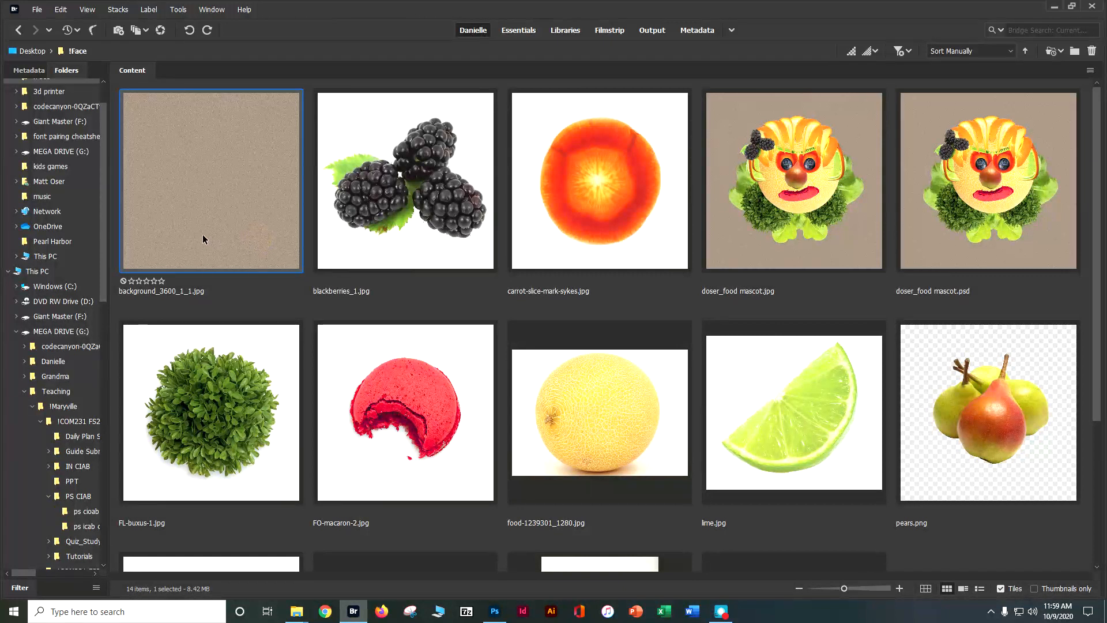
# Step: Open background_3600_1_1.jpg from the !Face folder in Adobe Photoshop 2020
pyautogui.rightClick(203, 236)
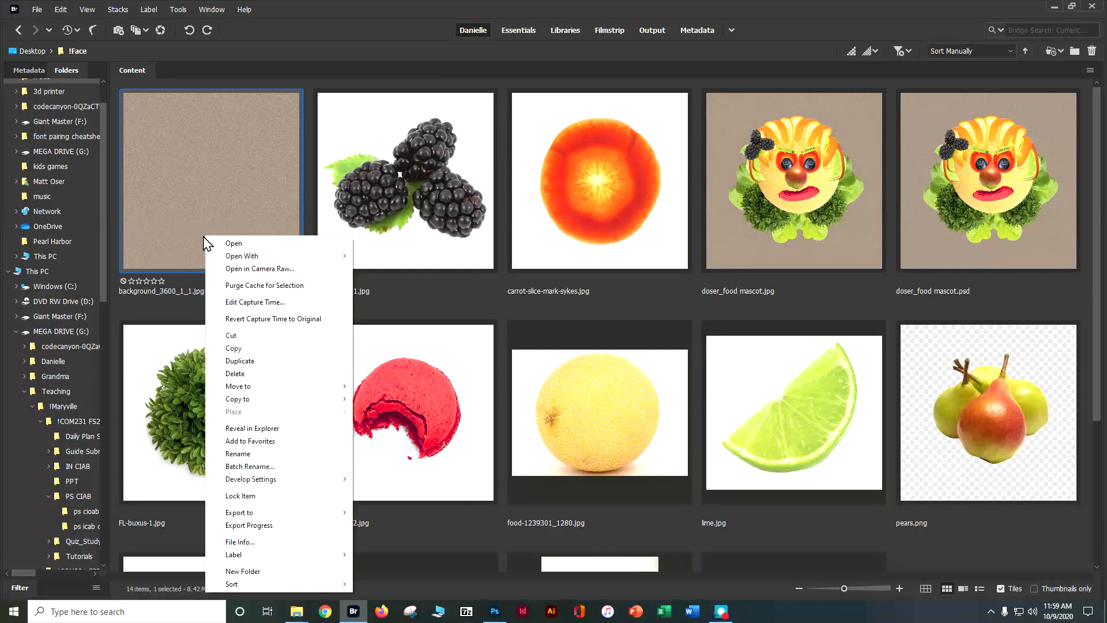
pyautogui.moveTo(340, 256)
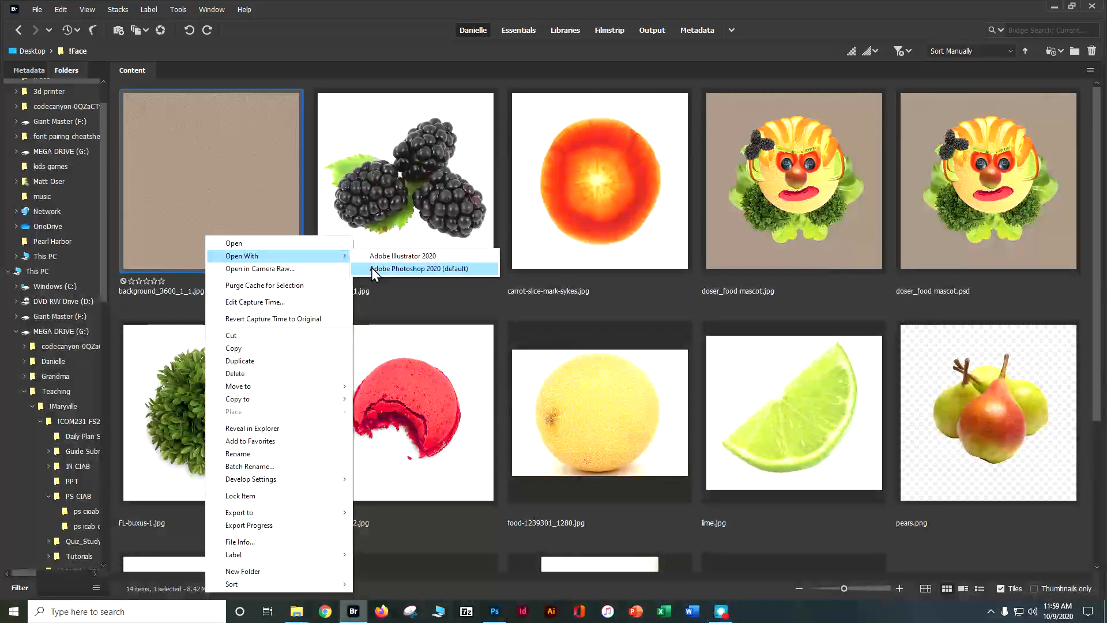
pyautogui.click(375, 269)
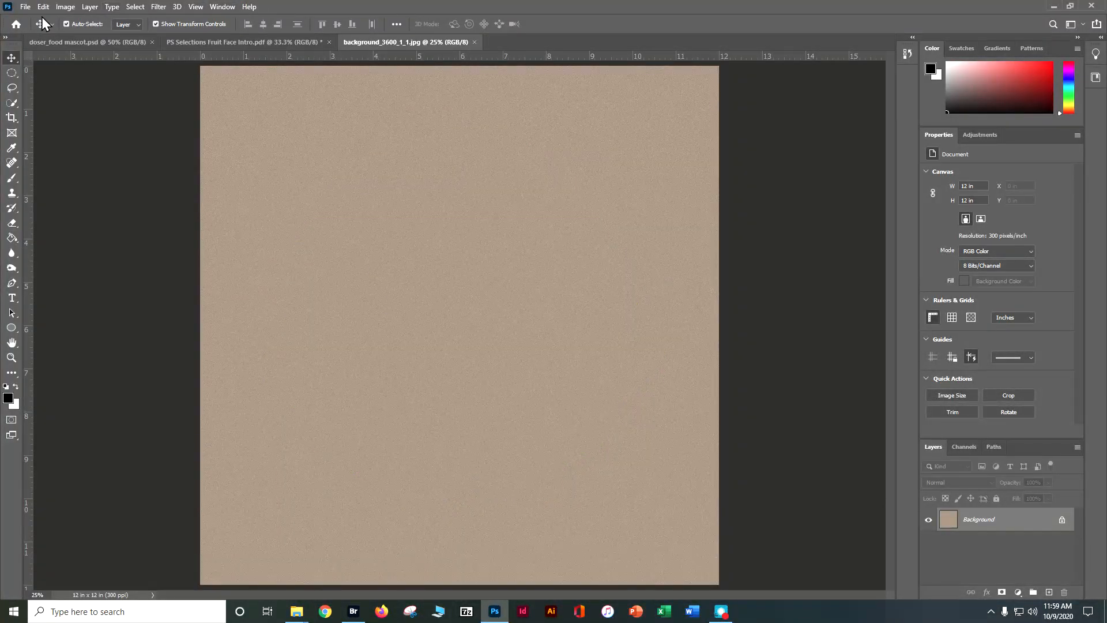
# Step: Resize the background image to 6 by 6 inches, keeping its resolution at 300 pixels/inch
pyautogui.click(64, 7)
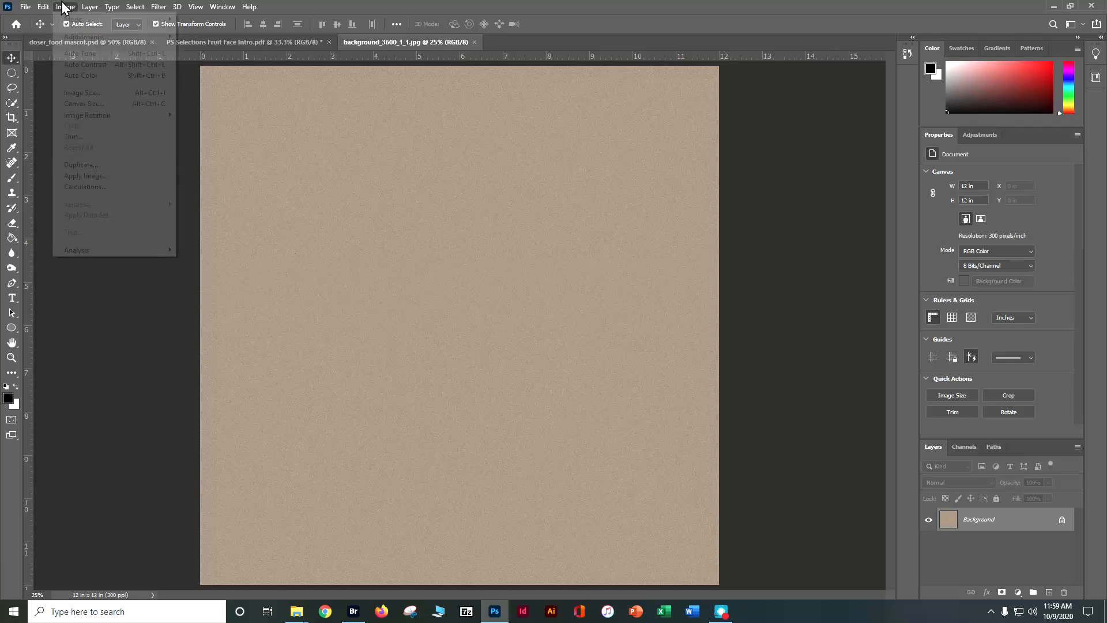
pyautogui.click(86, 92)
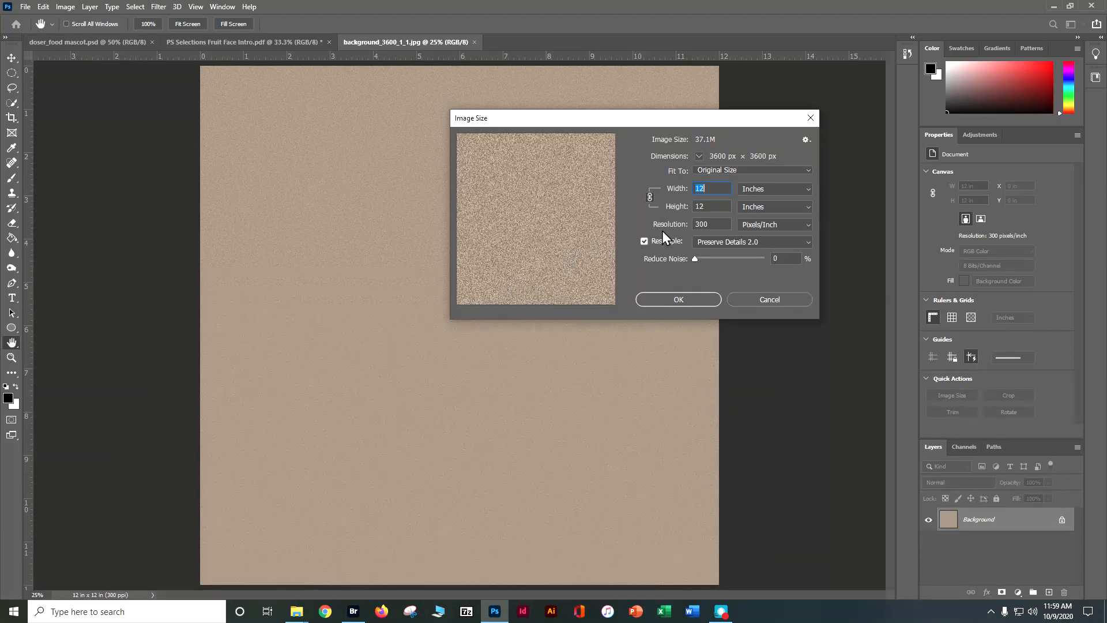
pyautogui.write('6')
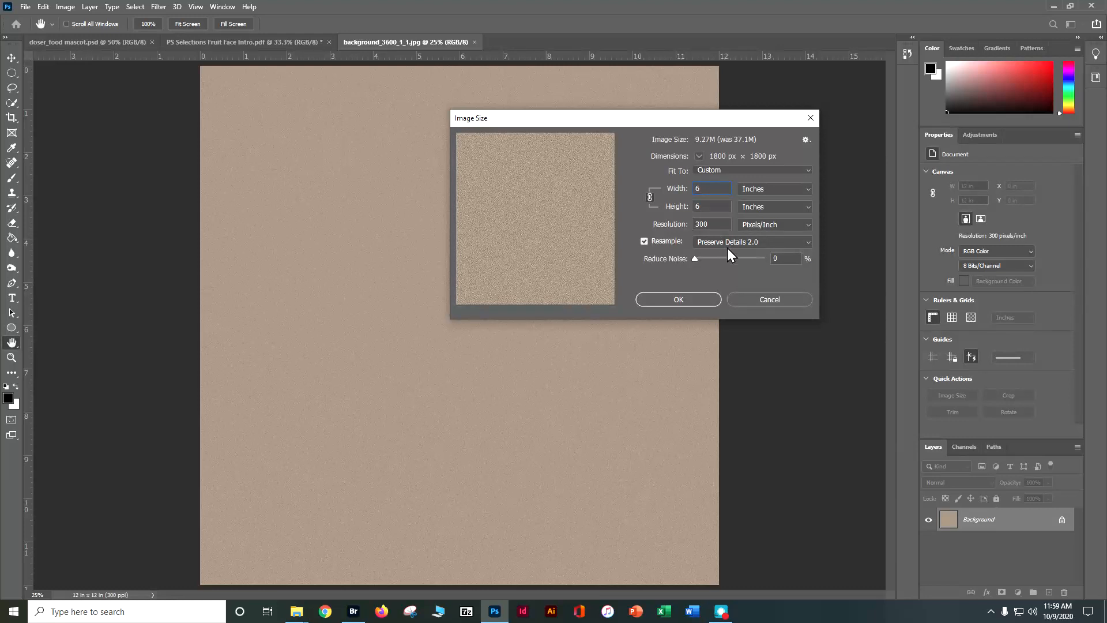
pyautogui.click(694, 298)
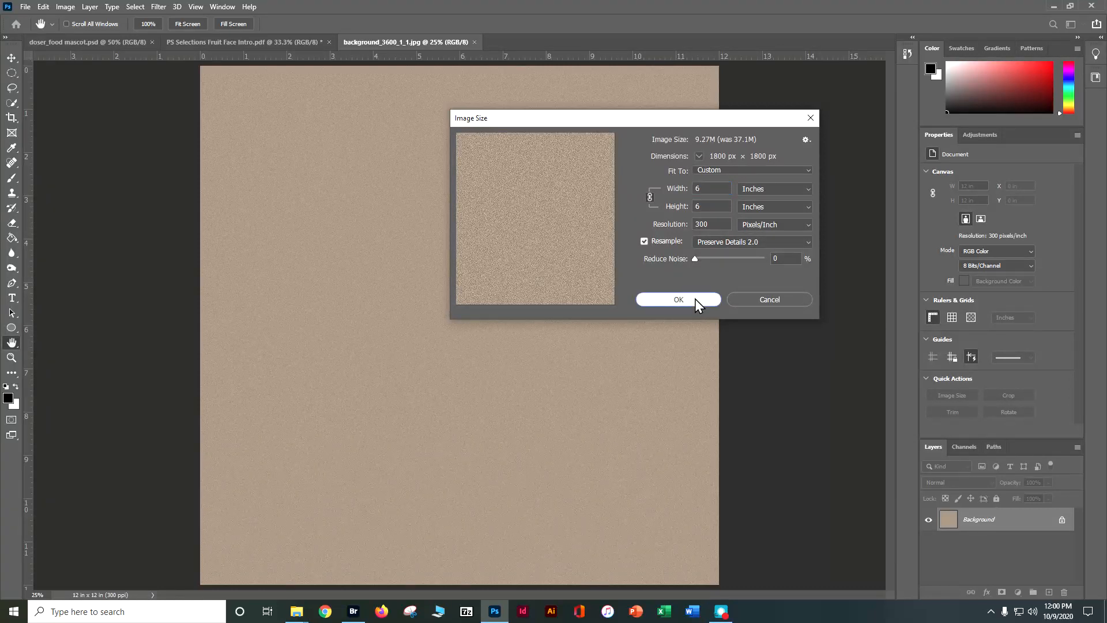
# Step: Save the resized background as "doser_fruit face" in Photoshop (PSD) format in the !Face folder
pyautogui.click(25, 7)
pyautogui.click(43, 142)
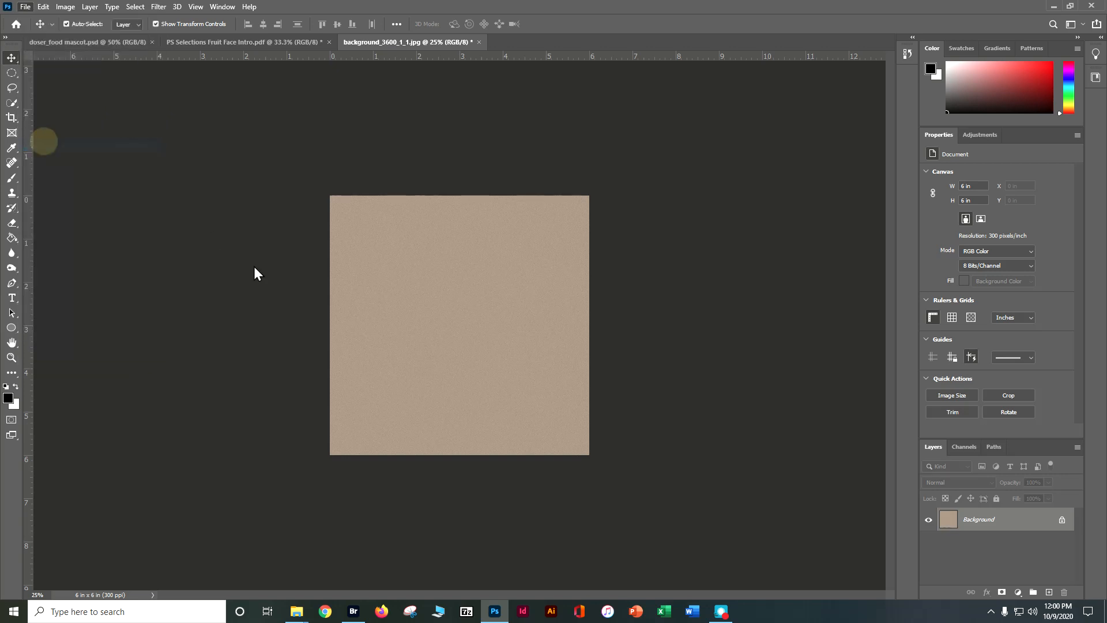
pyautogui.write('doser_f')
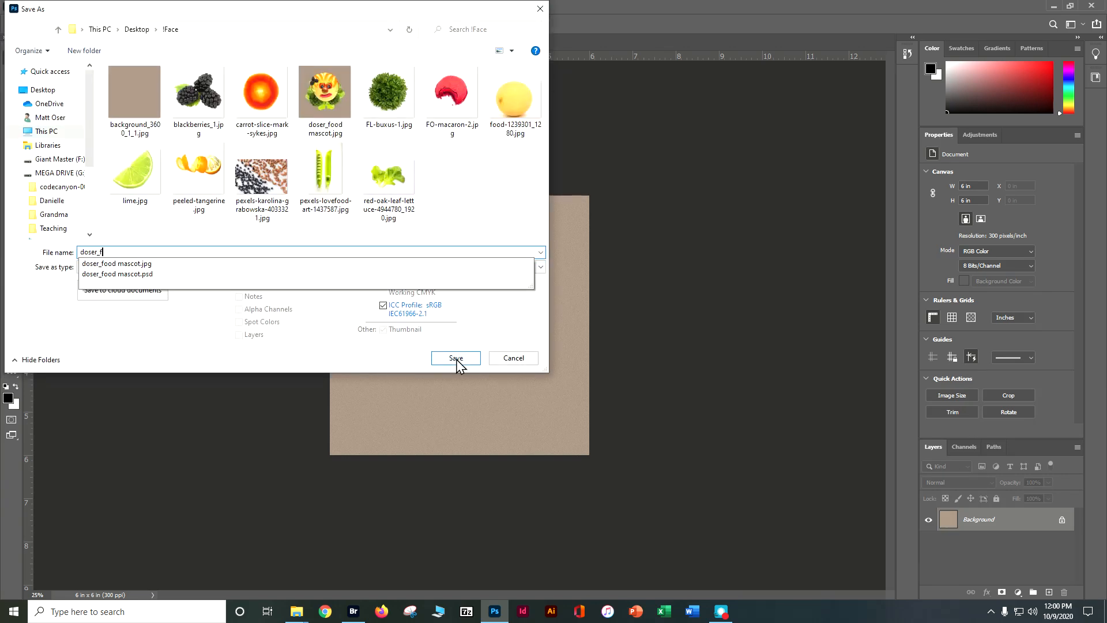
pyautogui.write('o')
pyautogui.press('BackSpace')
pyautogui.write('ruit face')
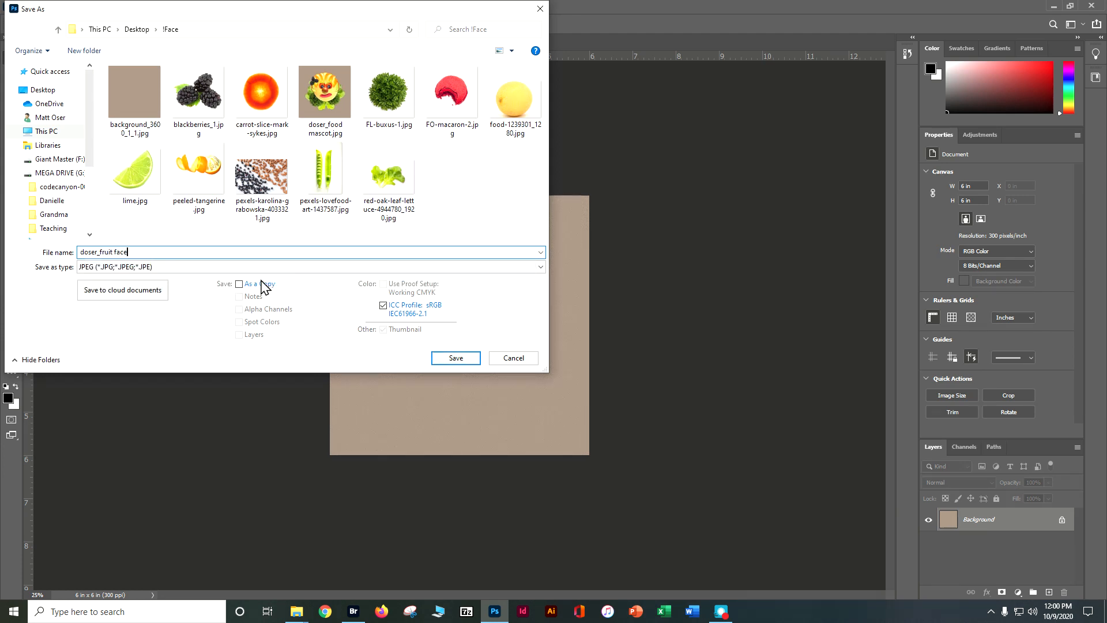
pyautogui.click(175, 267)
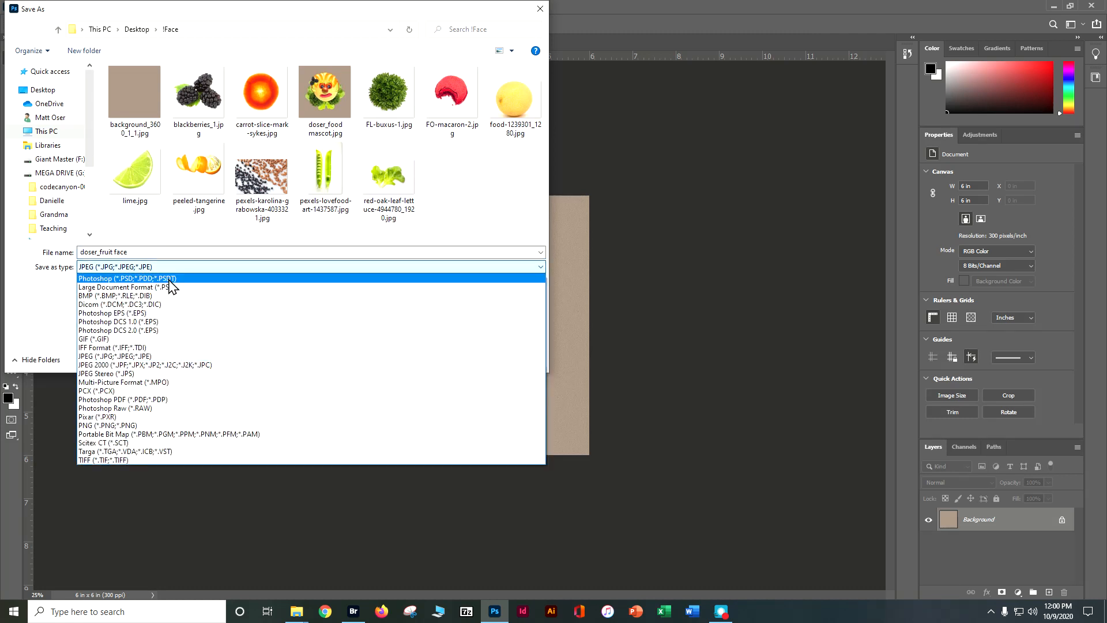
pyautogui.click(170, 282)
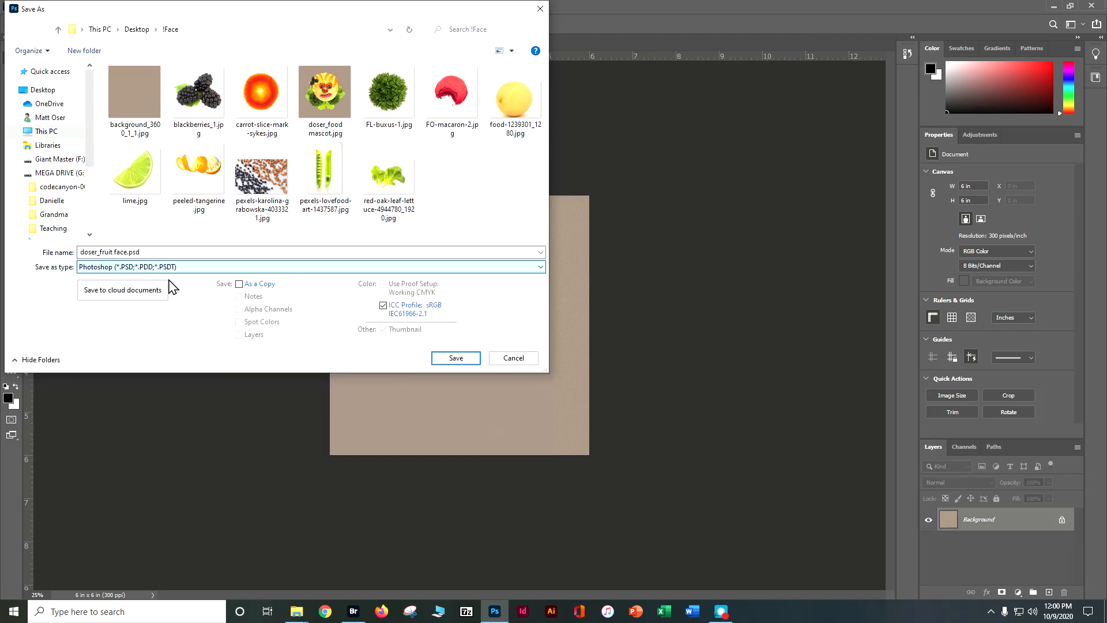
pyautogui.click(455, 358)
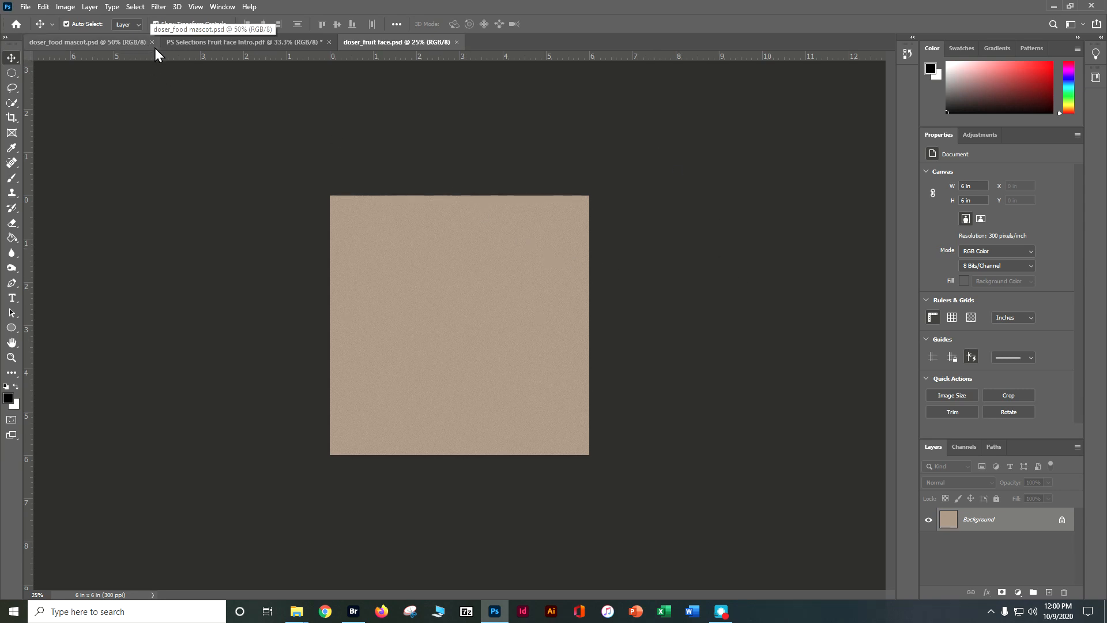
# Step: Close PS Selections Fruit Face Intro.pdf without saving its changes
pyautogui.click(186, 41)
pyautogui.click(329, 42)
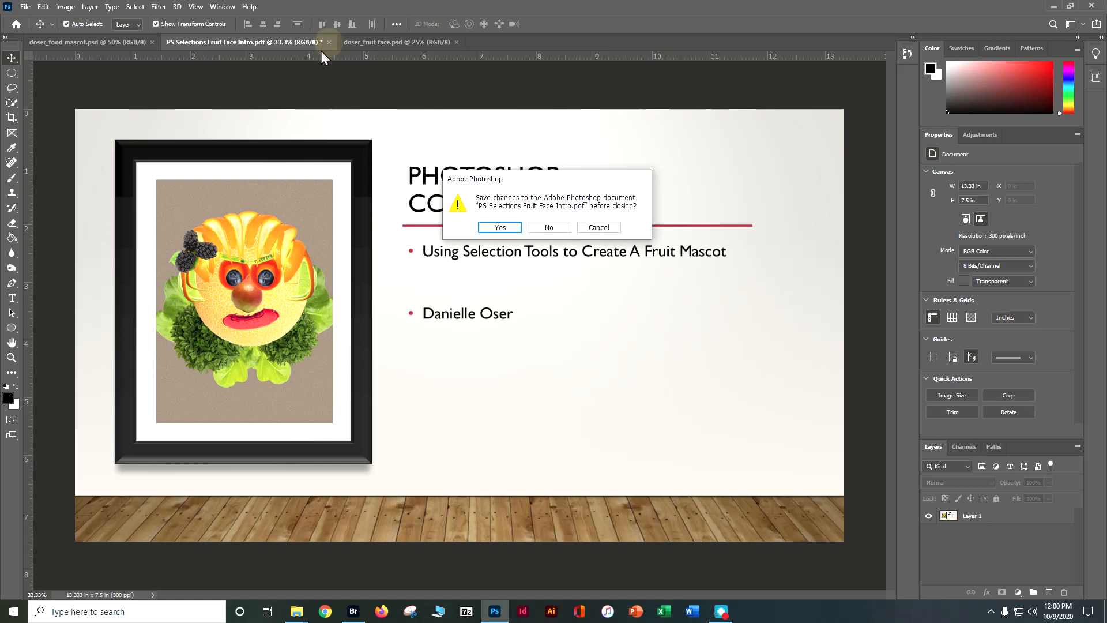
pyautogui.click(542, 227)
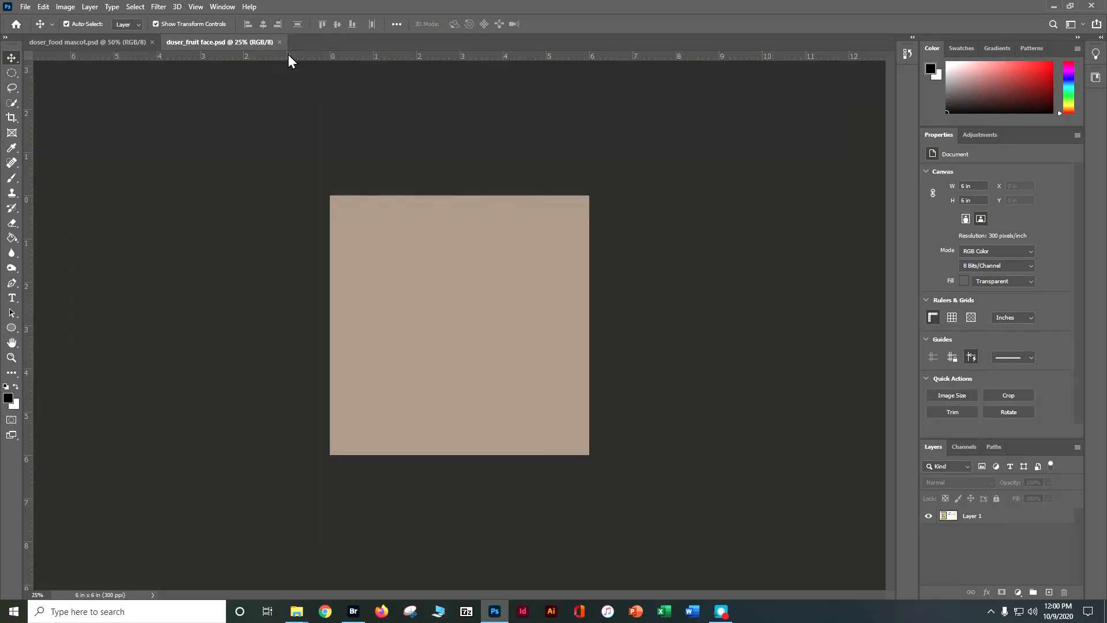
# Step: Switch to Bridge and open the melon image food-1239301_1280.jpg as a separate Photoshop document
pyautogui.click(352, 611)
pyautogui.click(760, 435)
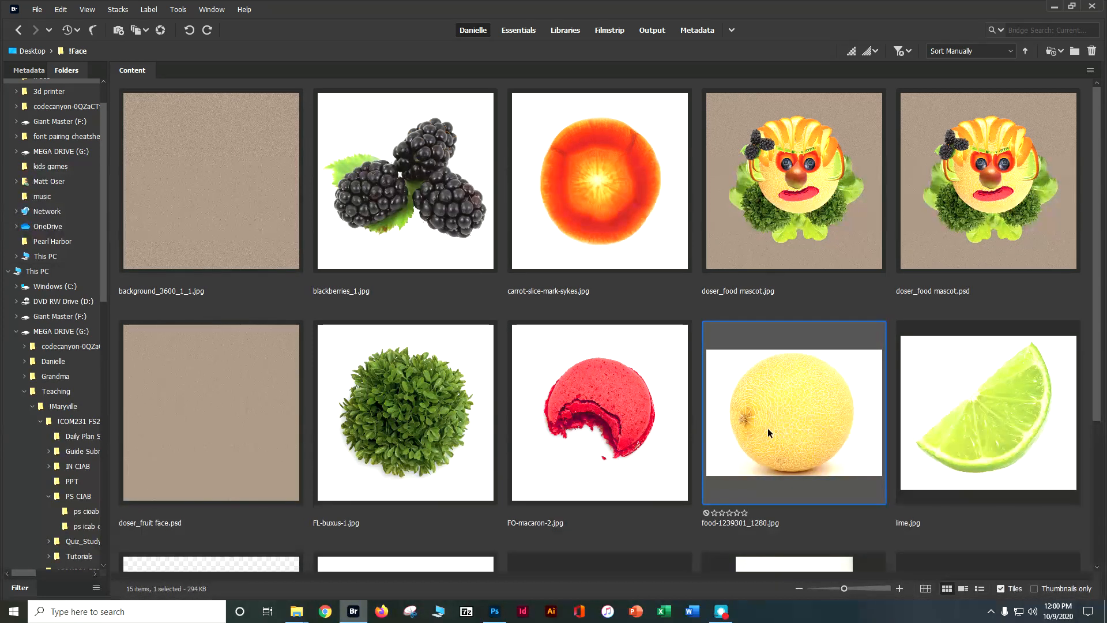
pyautogui.moveTo(770, 423); pyautogui.dragTo(546, 366)
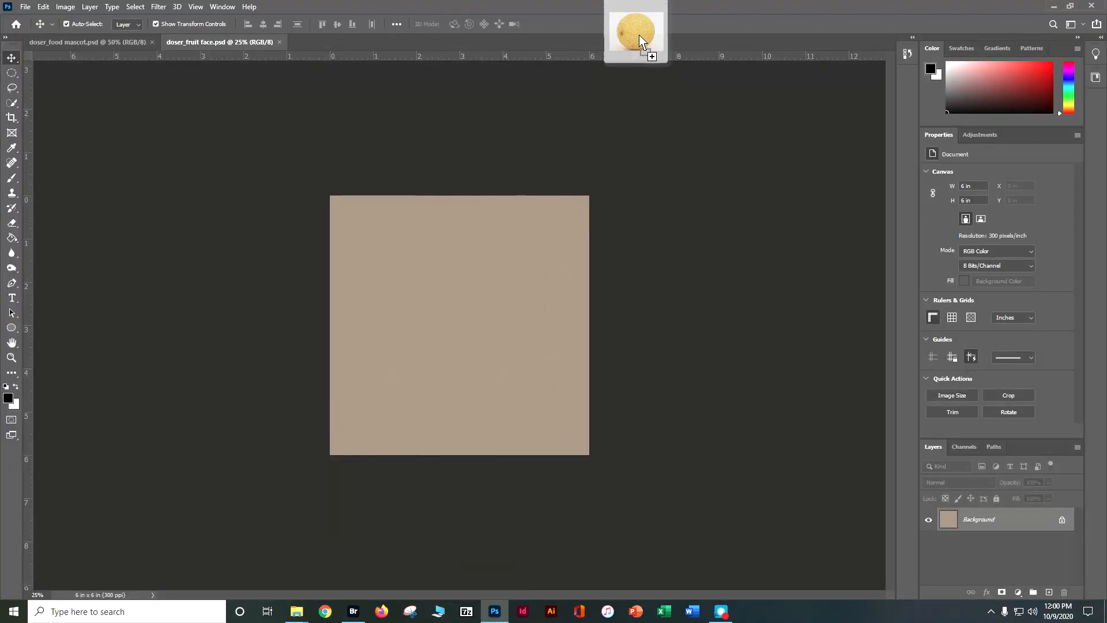
pyautogui.moveTo(638, 35); pyautogui.dragTo(639, 36)
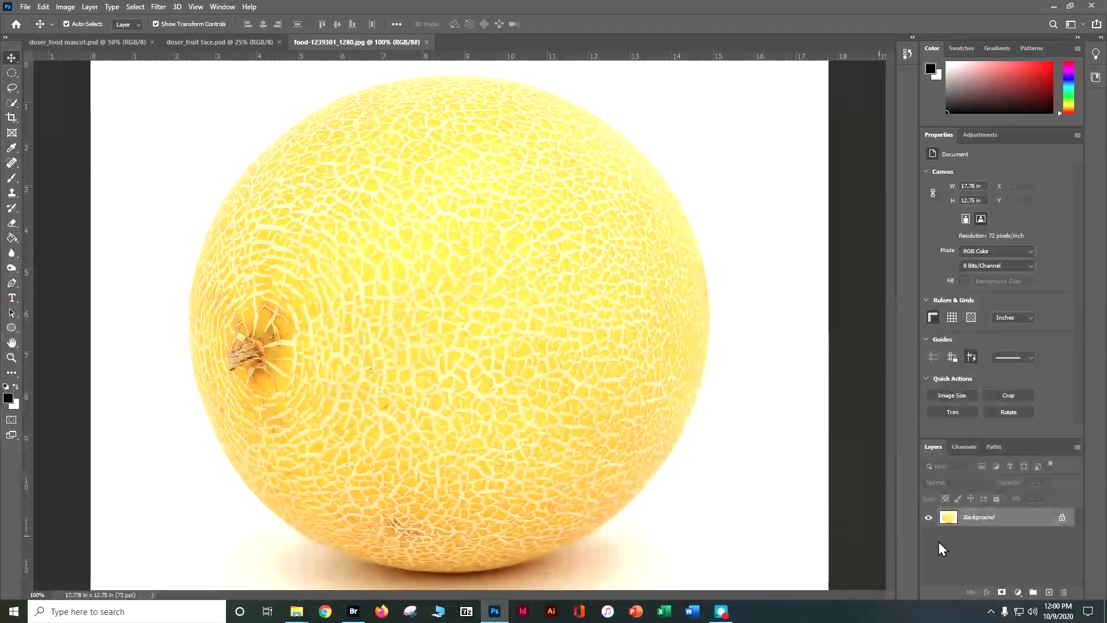
# Step: Unlock the melon image's Background layer and select the whole melon with the Quick Selection tool
pyautogui.click(1063, 518)
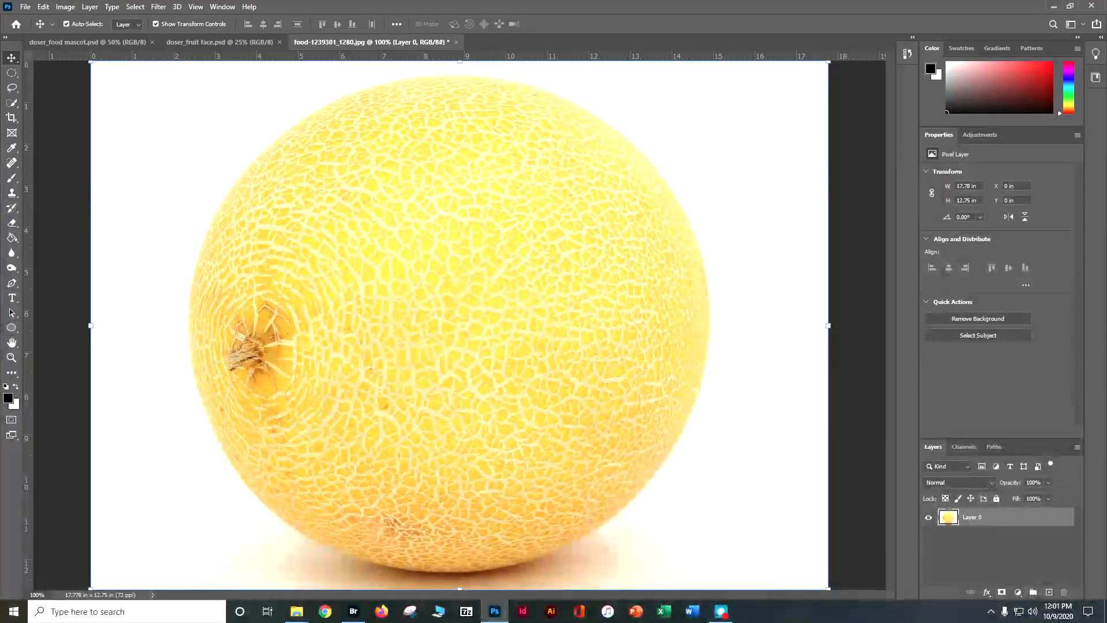
pyautogui.click(16, 99)
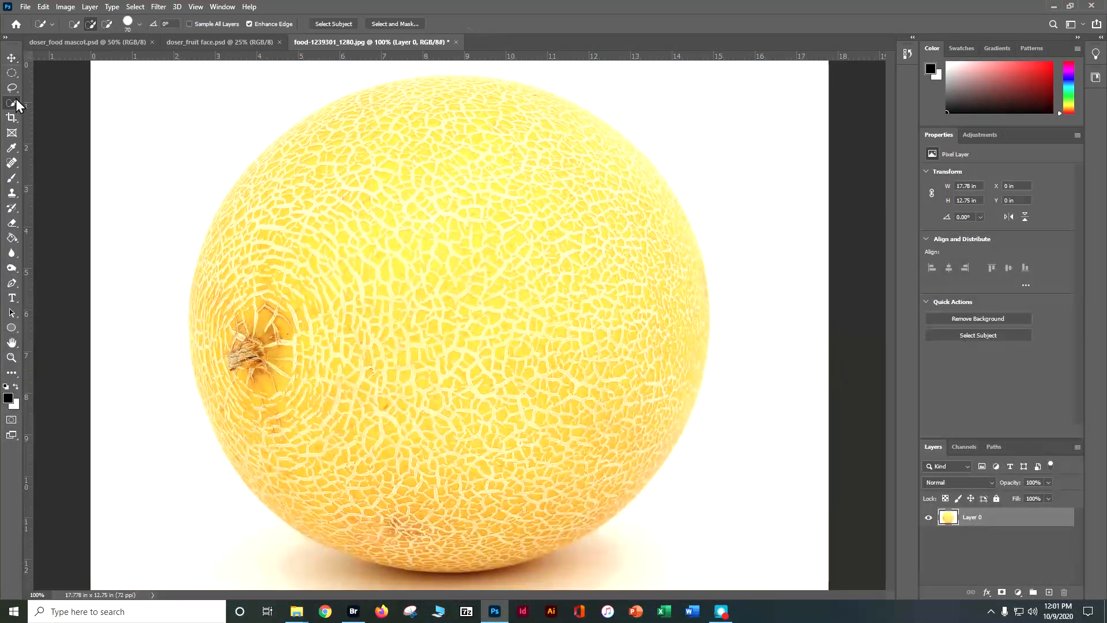
pyautogui.click(39, 113)
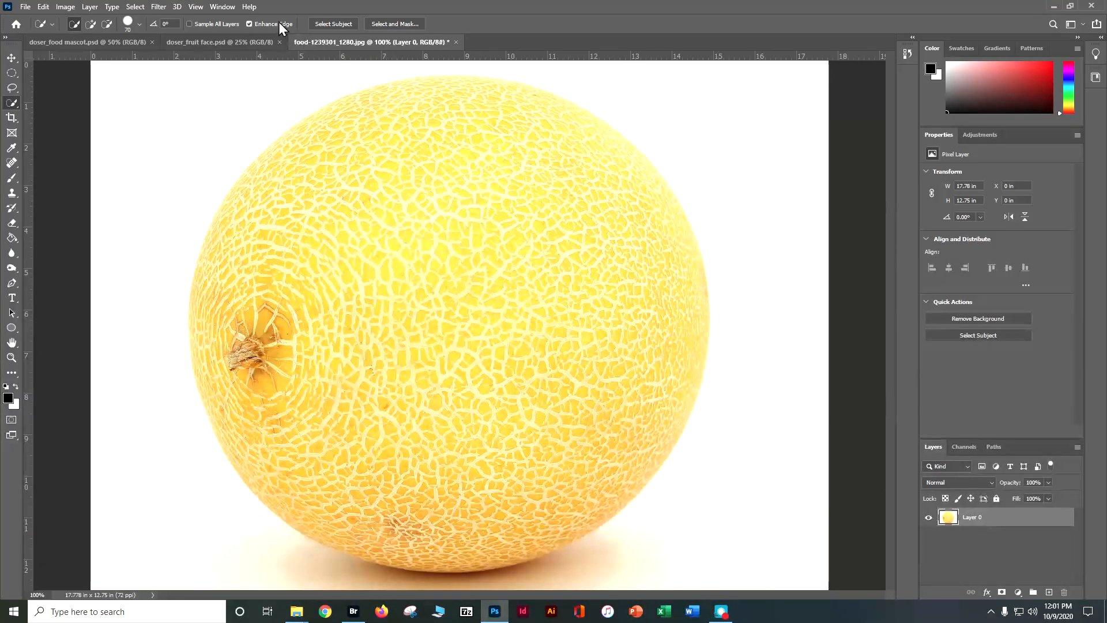
pyautogui.moveTo(363, 121)
pyautogui.mouseDown()
pyautogui.moveTo(455, 112)
pyautogui.moveTo(551, 148)
pyautogui.moveTo(643, 273)
pyautogui.moveTo(642, 371)
pyautogui.moveTo(575, 473)
pyautogui.moveTo(494, 527)
pyautogui.moveTo(404, 525)
pyautogui.moveTo(348, 500)
pyautogui.moveTo(285, 431)
pyautogui.moveTo(279, 473)
pyautogui.moveTo(304, 513)
pyautogui.moveTo(373, 532)
pyautogui.moveTo(270, 410)
pyautogui.moveTo(238, 318)
pyautogui.moveTo(257, 267)
pyautogui.moveTo(341, 141)
pyautogui.mouseUp()
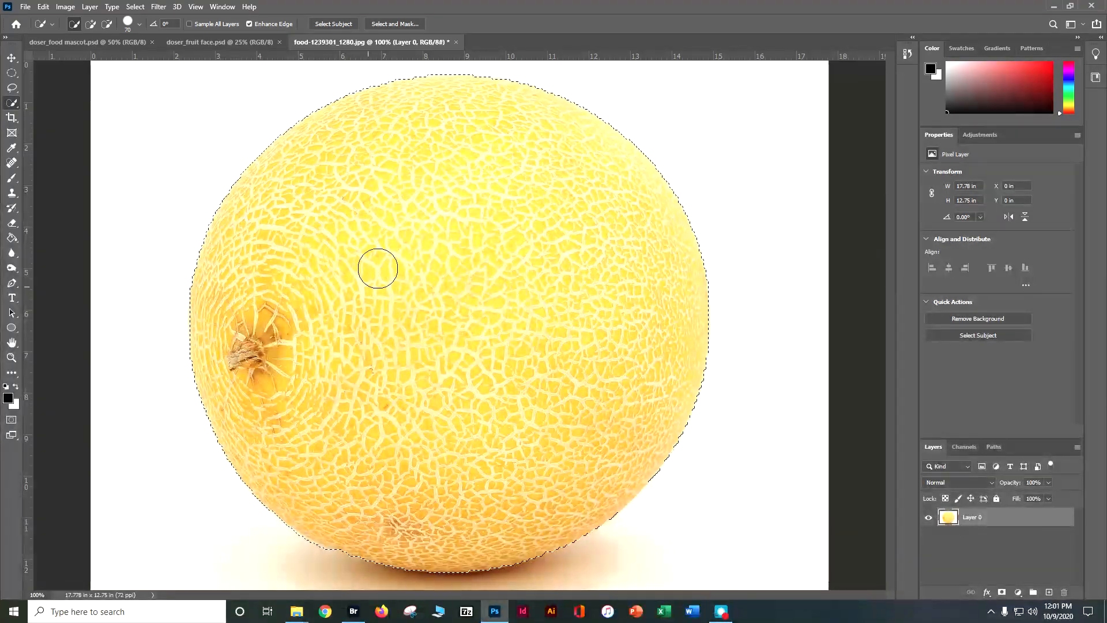
pyautogui.moveTo(378, 268); pyautogui.dragTo(417, 318)
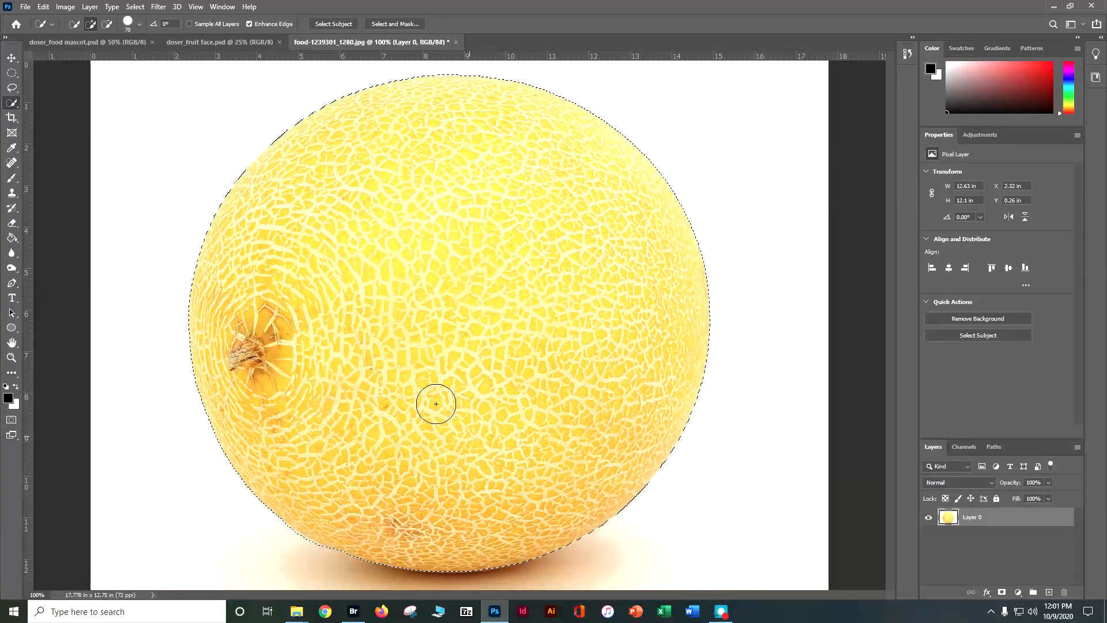
# Step: Invert the selection, delete the white background and shadow around the melon, and deselect
pyautogui.click(135, 7)
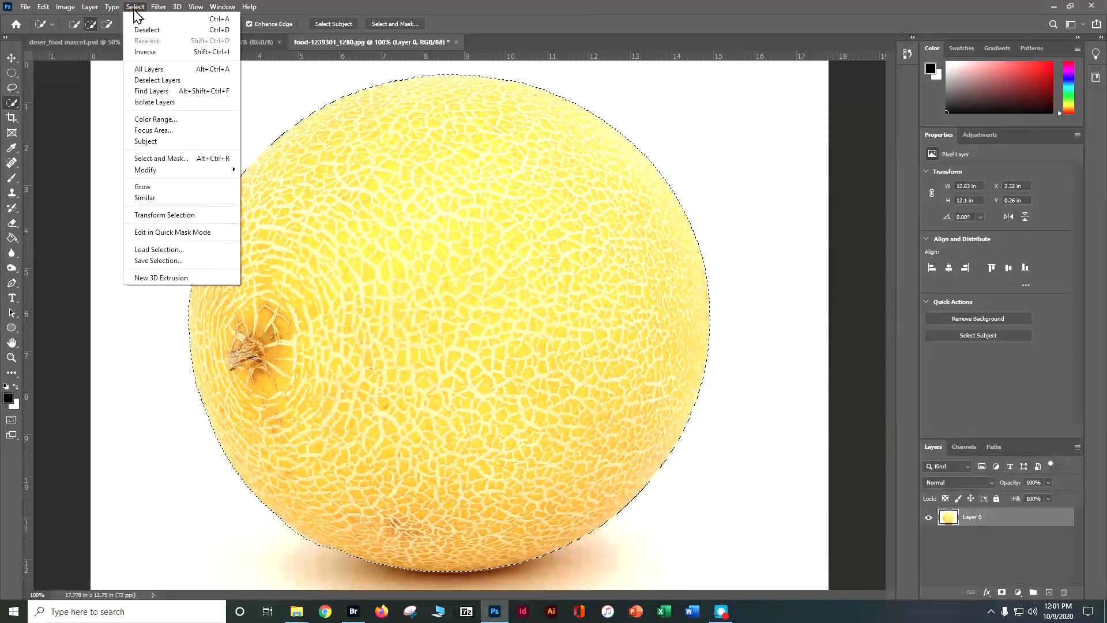
pyautogui.click(145, 52)
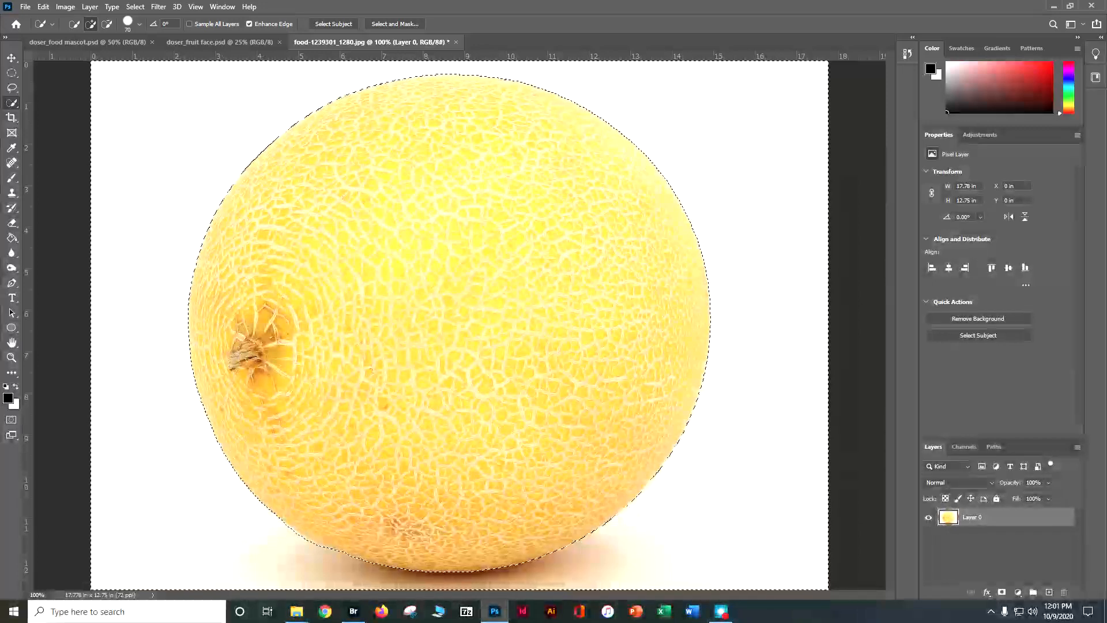
pyautogui.press('Delete')
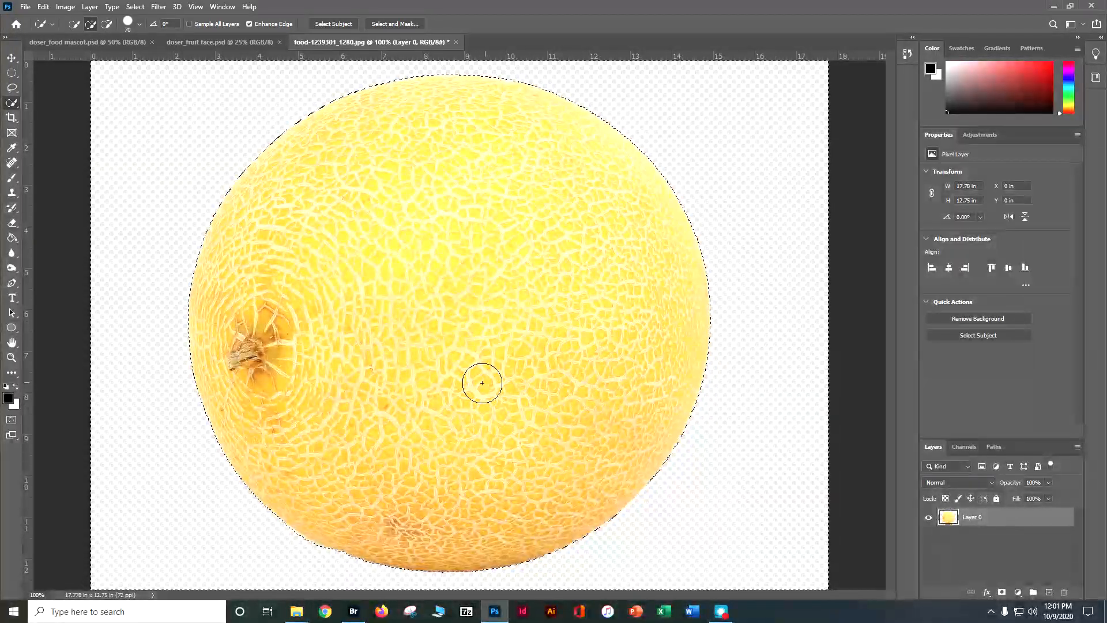
pyautogui.hotkey('ctrl', 'd')
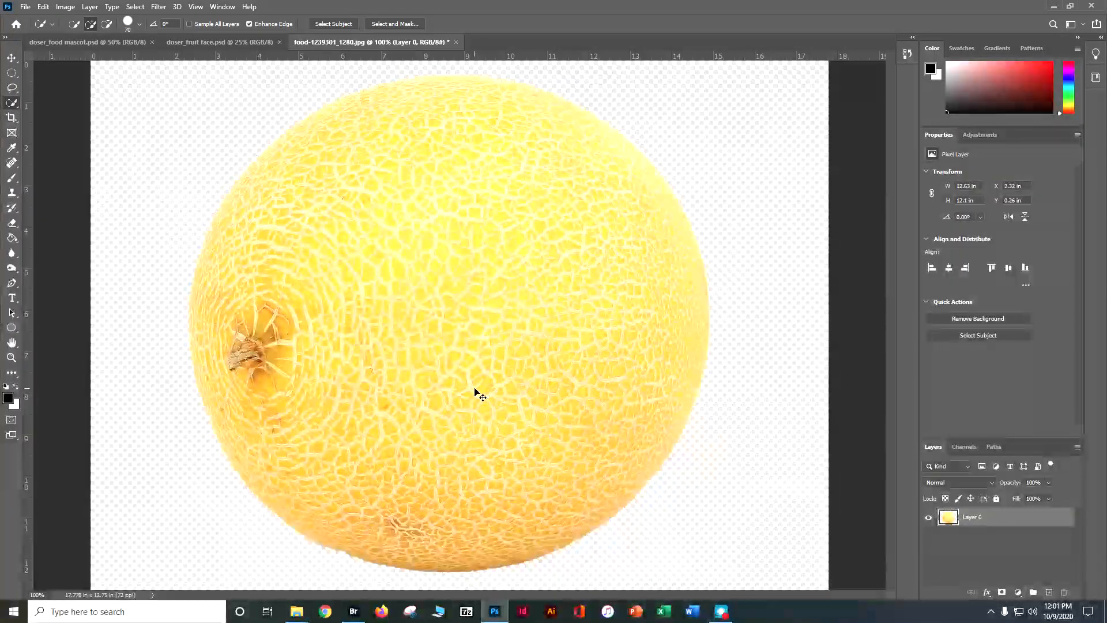
# Step: Rotate the cut-out melon 90° clockwise so its stem points up
pyautogui.click(43, 6)
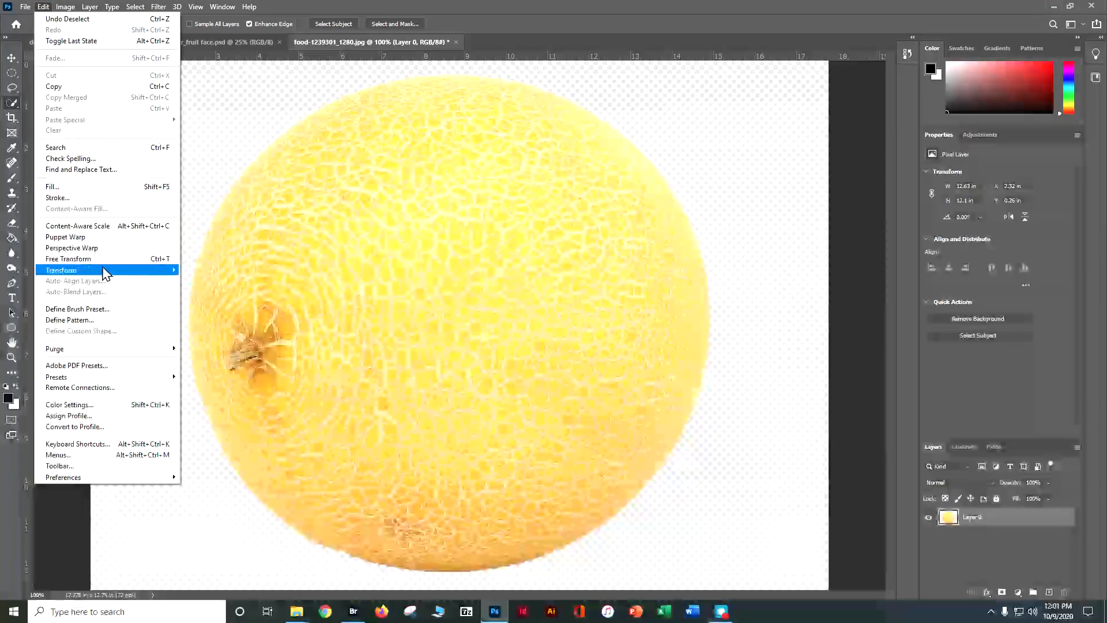
pyautogui.moveTo(153, 271)
pyautogui.click(259, 421)
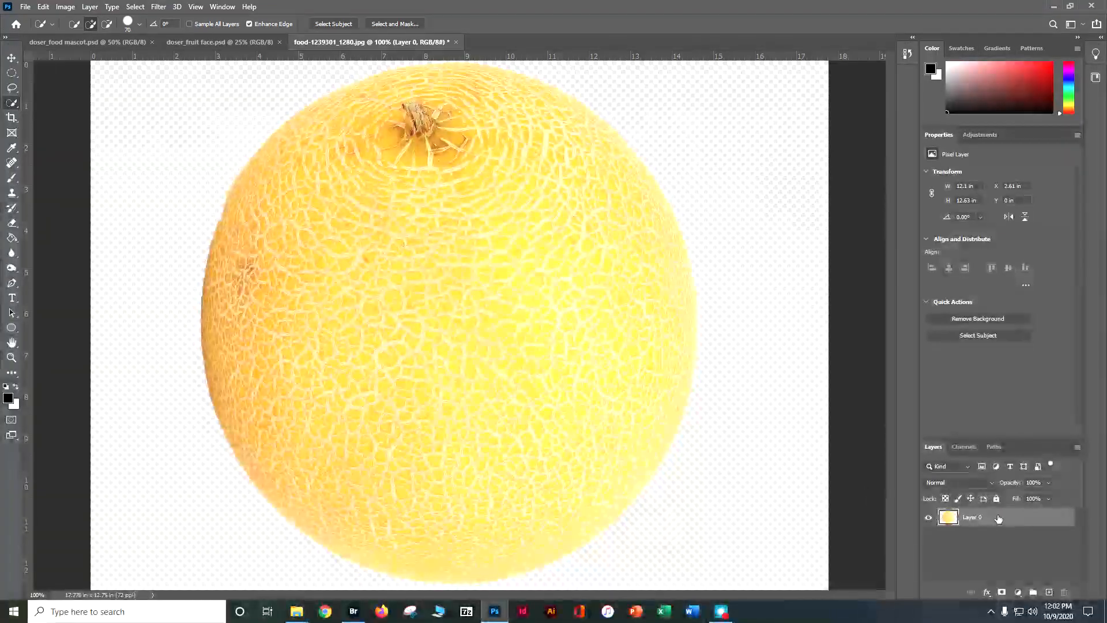
# Step: Copy the melon layer into doser_fruit face.psd and move it to the centre of the background
pyautogui.moveTo(999, 517); pyautogui.dragTo(503, 331)
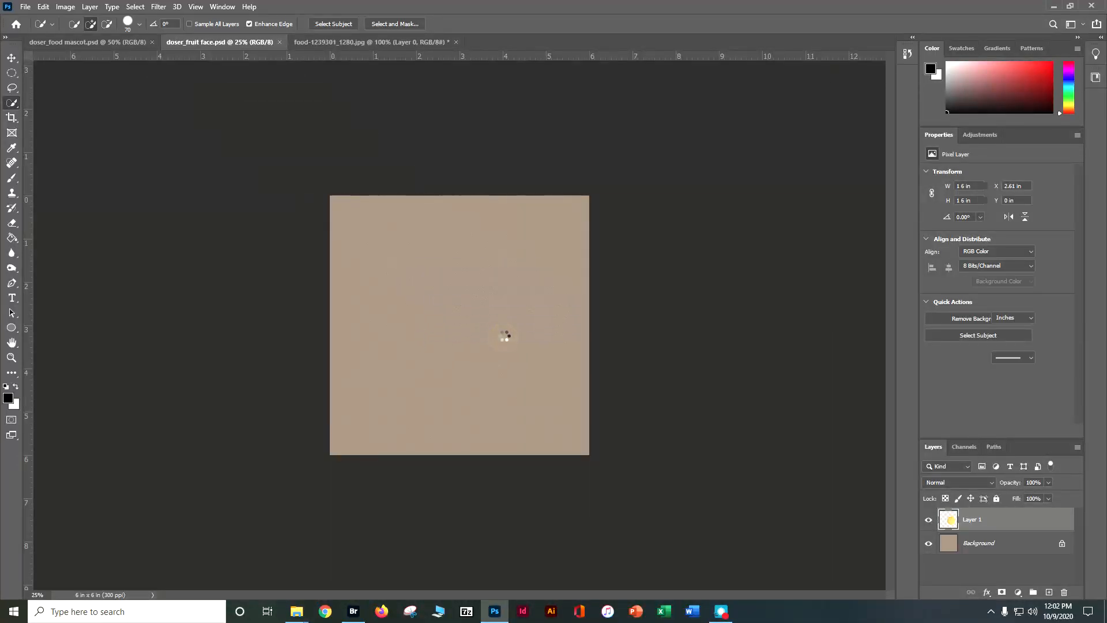
pyautogui.click(13, 57)
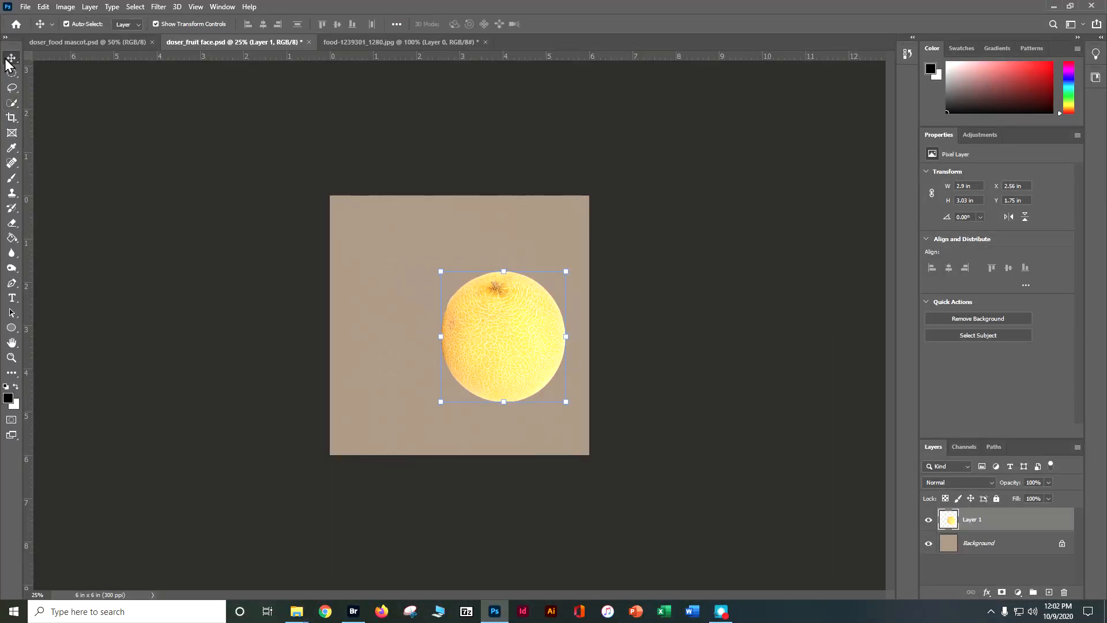
pyautogui.moveTo(520, 352); pyautogui.dragTo(447, 321)
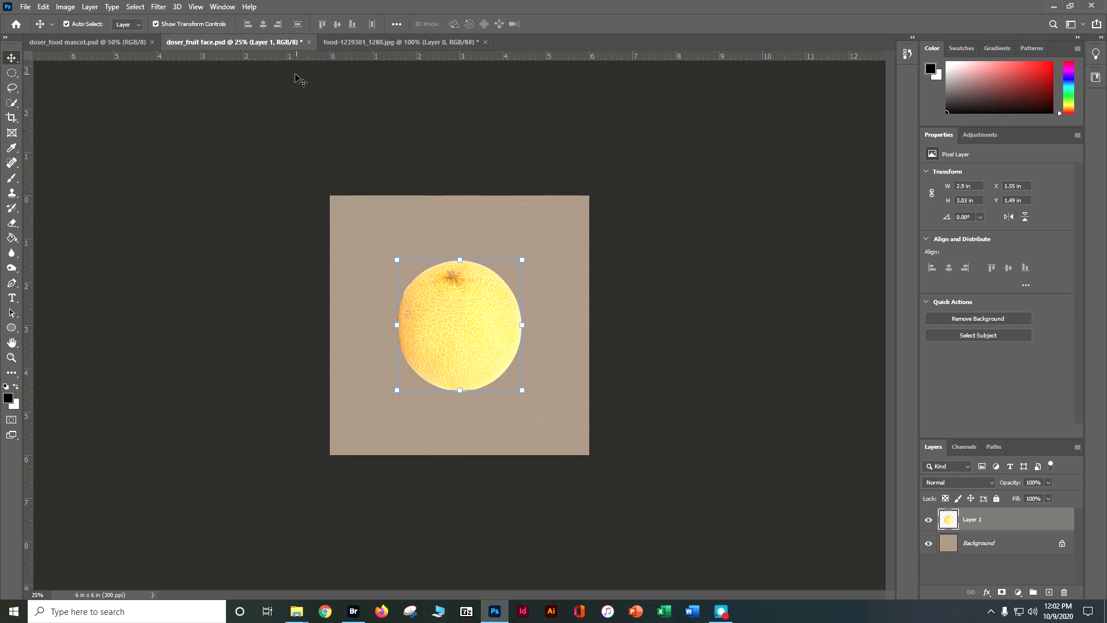
# Step: Turn off Show Transform Controls and place a small "Lorem Ipsum" text layer on the melon
pyautogui.click(155, 24)
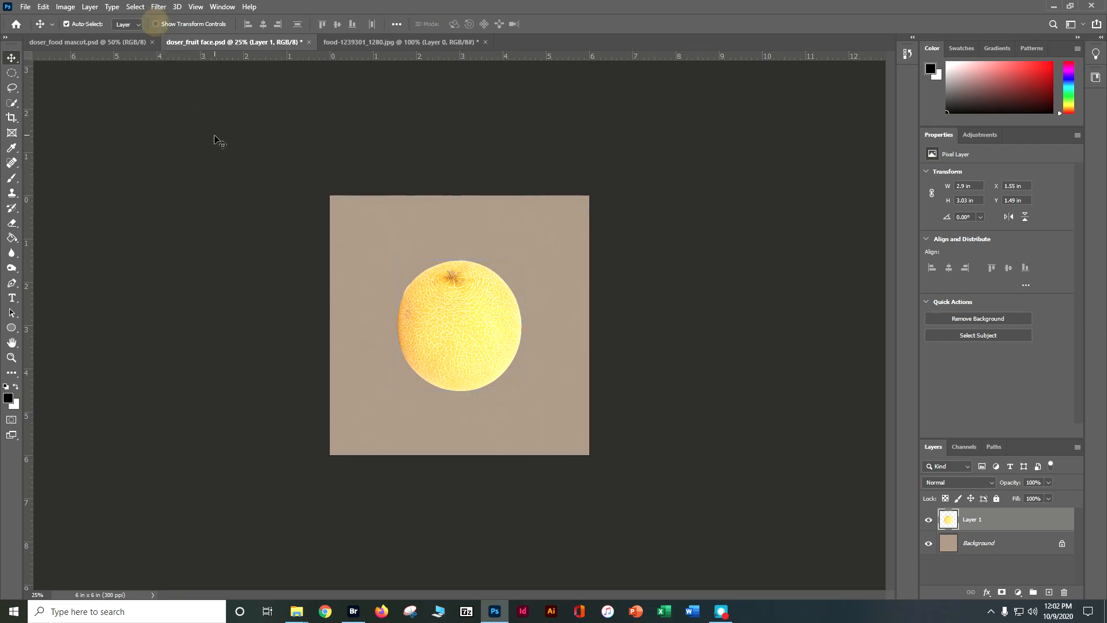
pyautogui.press('t')
pyautogui.click(441, 307)
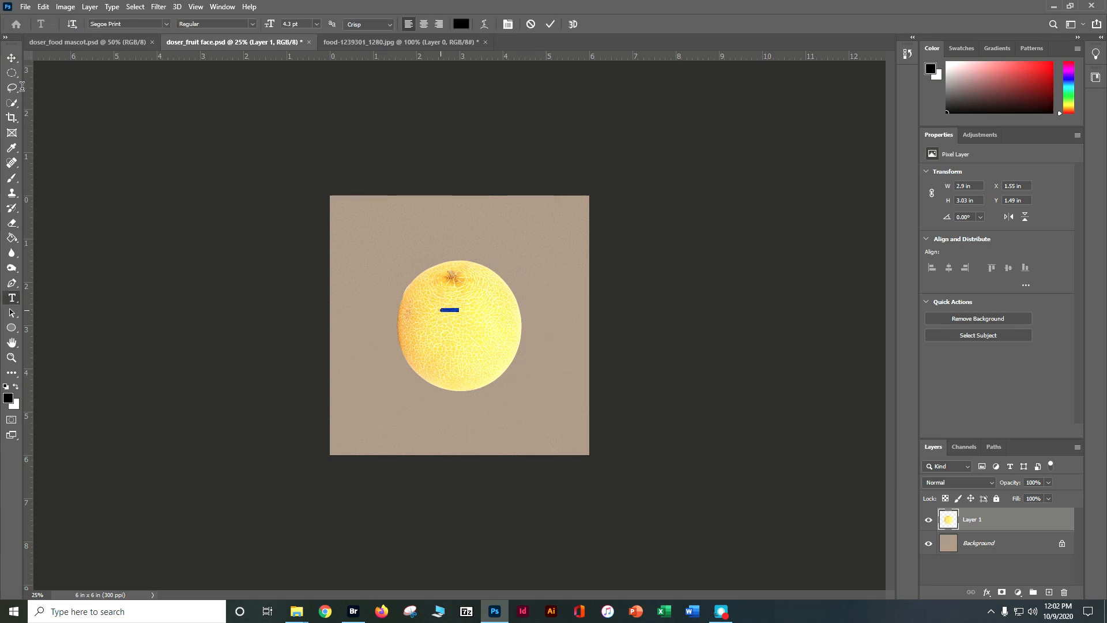
pyautogui.click(11, 58)
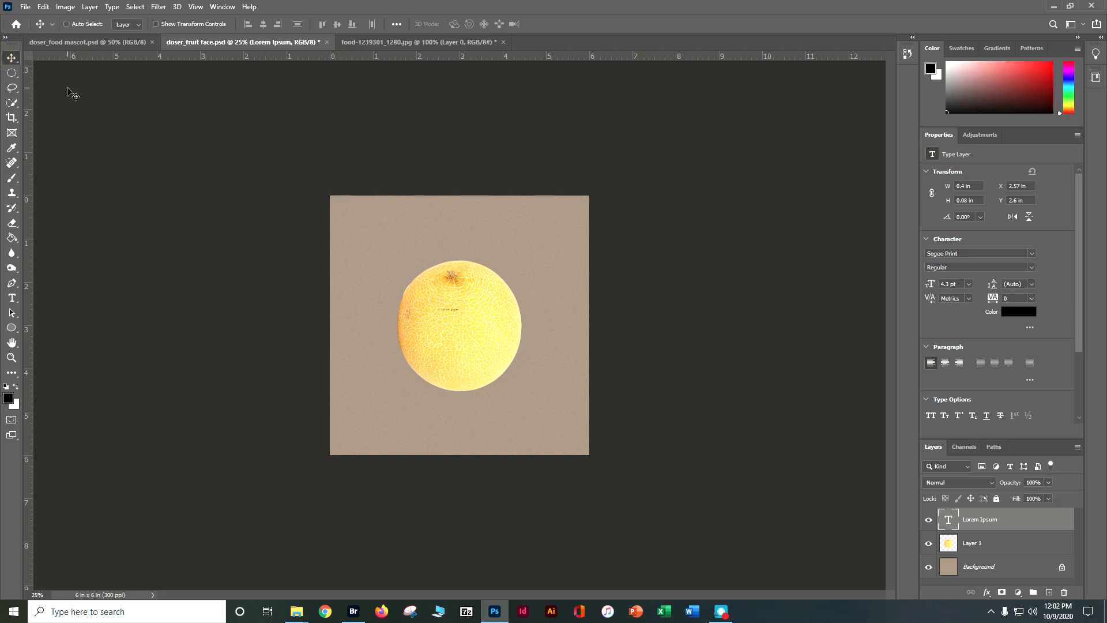
# Step: Leave the free transform of the "Lorem Ipsum" text without changes and delete its layer
pyautogui.hotkey('ctrl', 't')
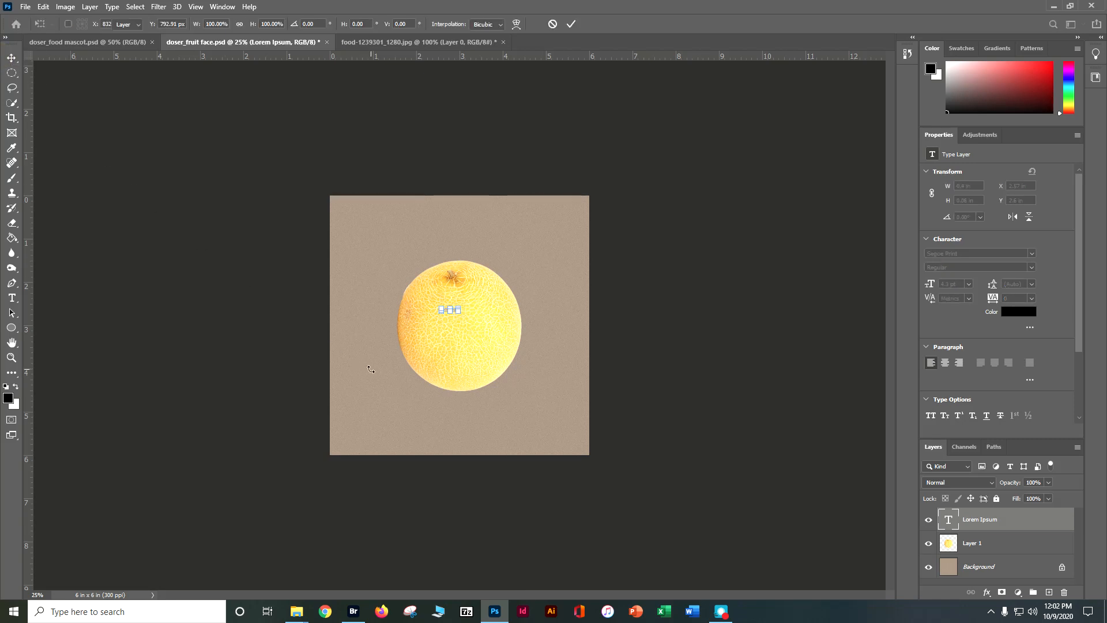
pyautogui.press('Return')
pyautogui.press('Delete')
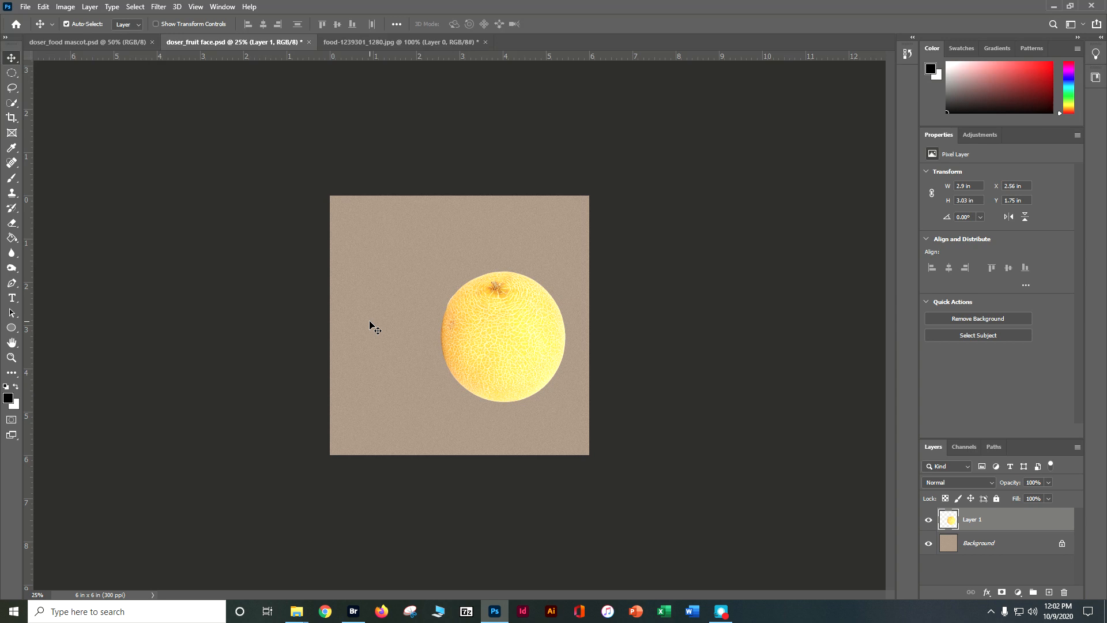
pyautogui.press('t')
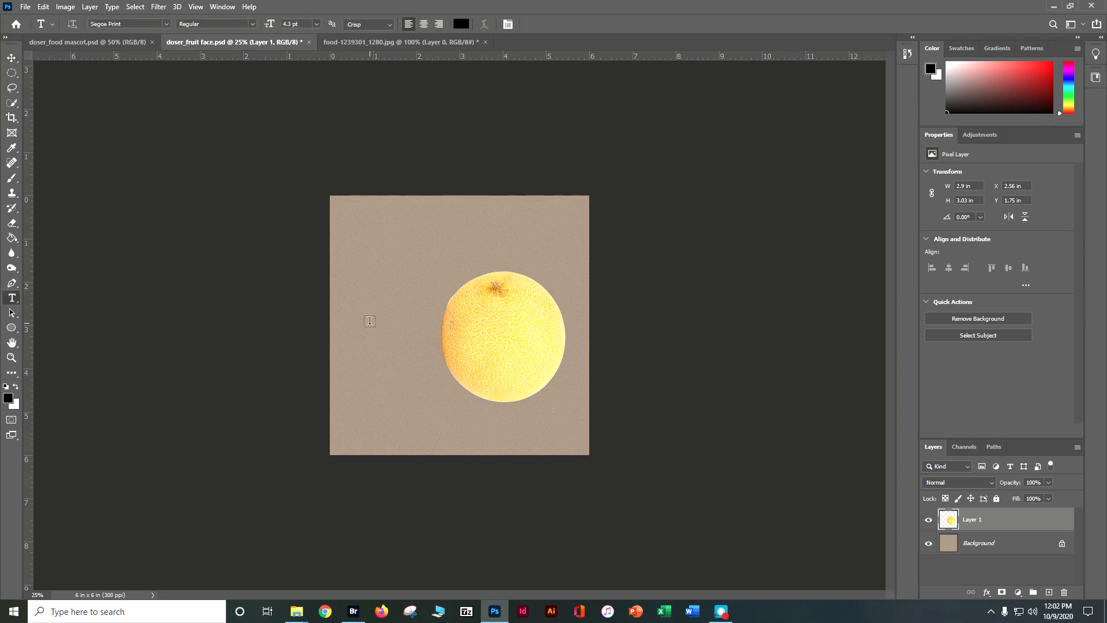
pyautogui.click(45, 7)
pyautogui.moveTo(108, 271)
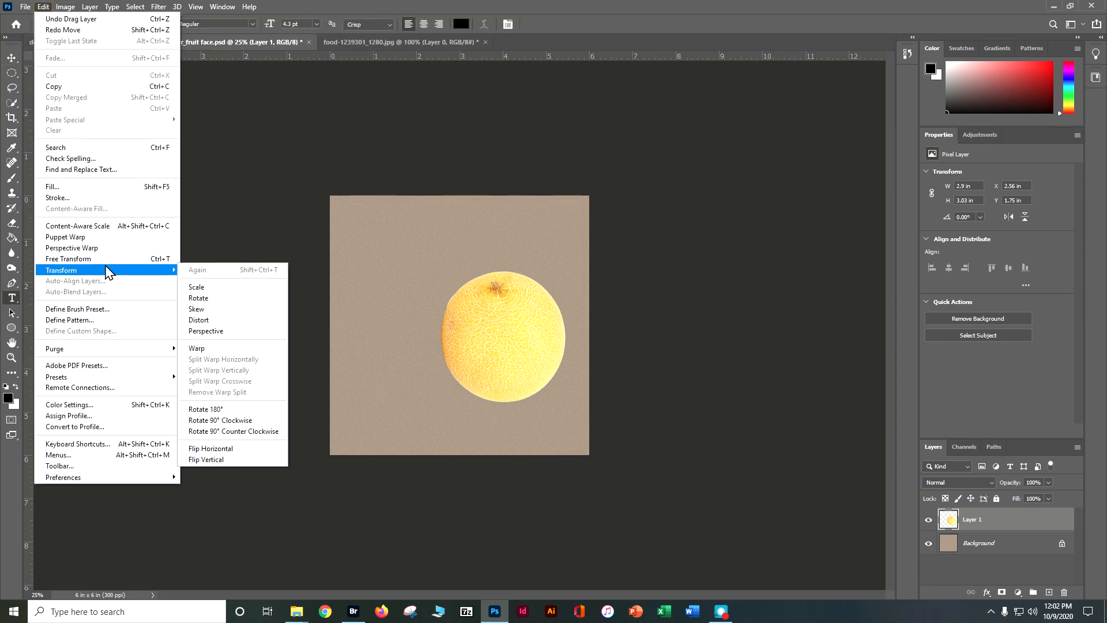
pyautogui.click(531, 338)
pyautogui.click(11, 57)
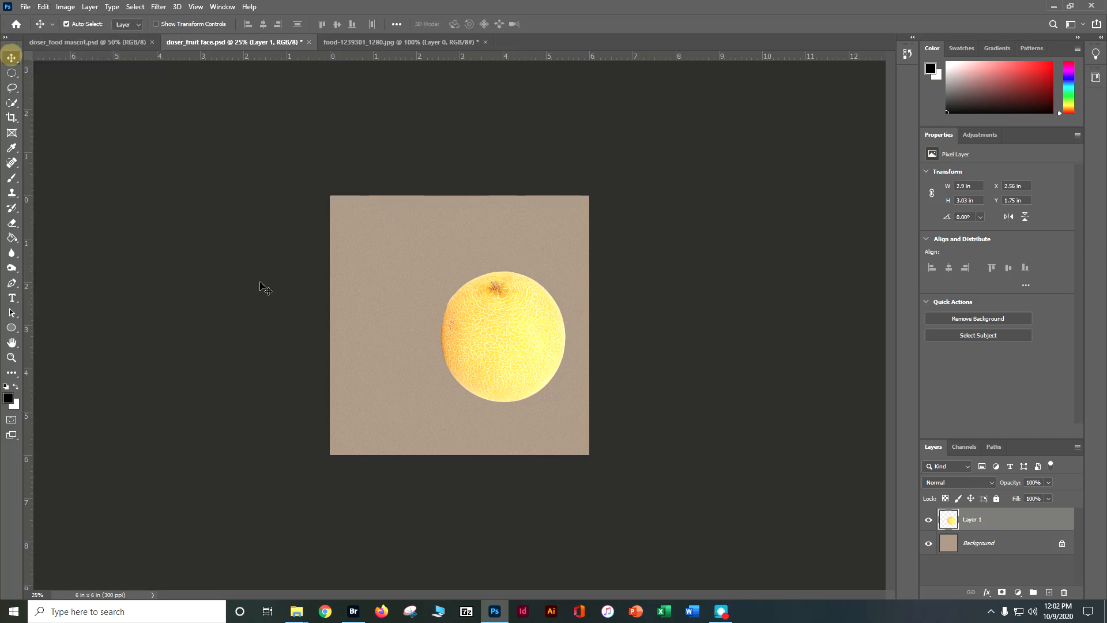
# Step: Turn on Show Transform Controls and move the melon to about X 1.55 in, Y 1.34 in, horizontally centred on the background
pyautogui.moveTo(481, 369); pyautogui.dragTo(438, 351)
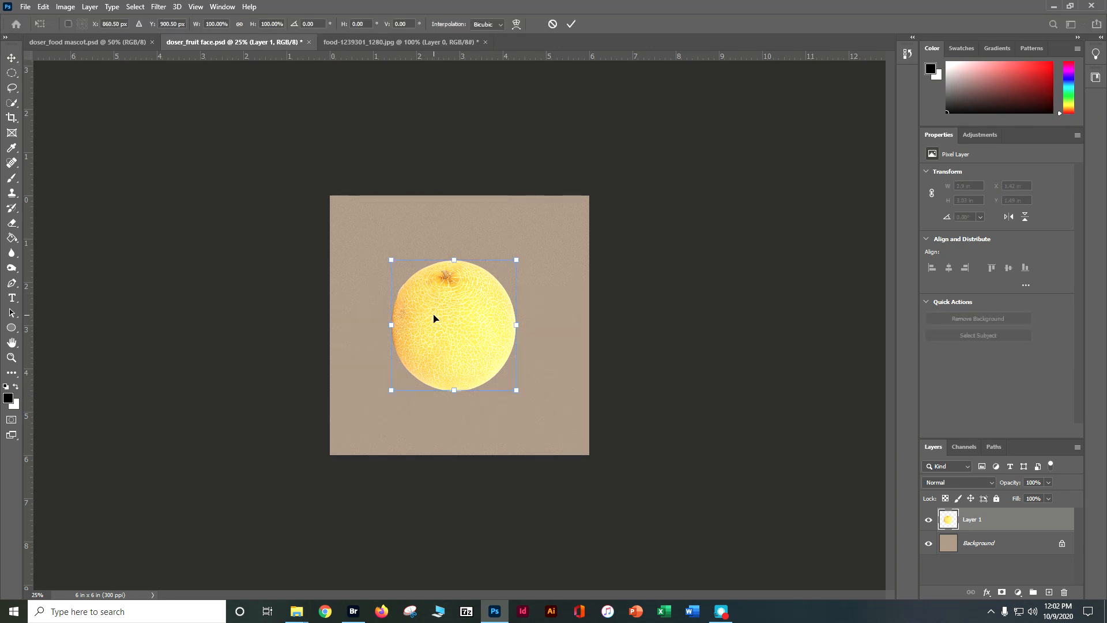
pyautogui.click(11, 57)
pyautogui.click(156, 24)
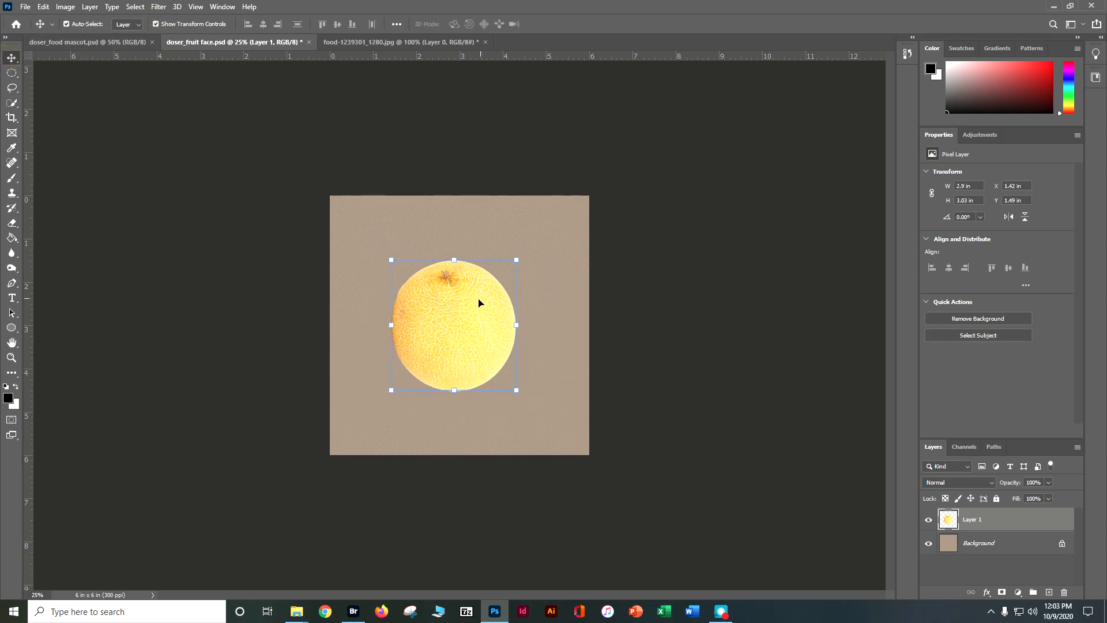
pyautogui.moveTo(474, 311); pyautogui.dragTo(480, 299)
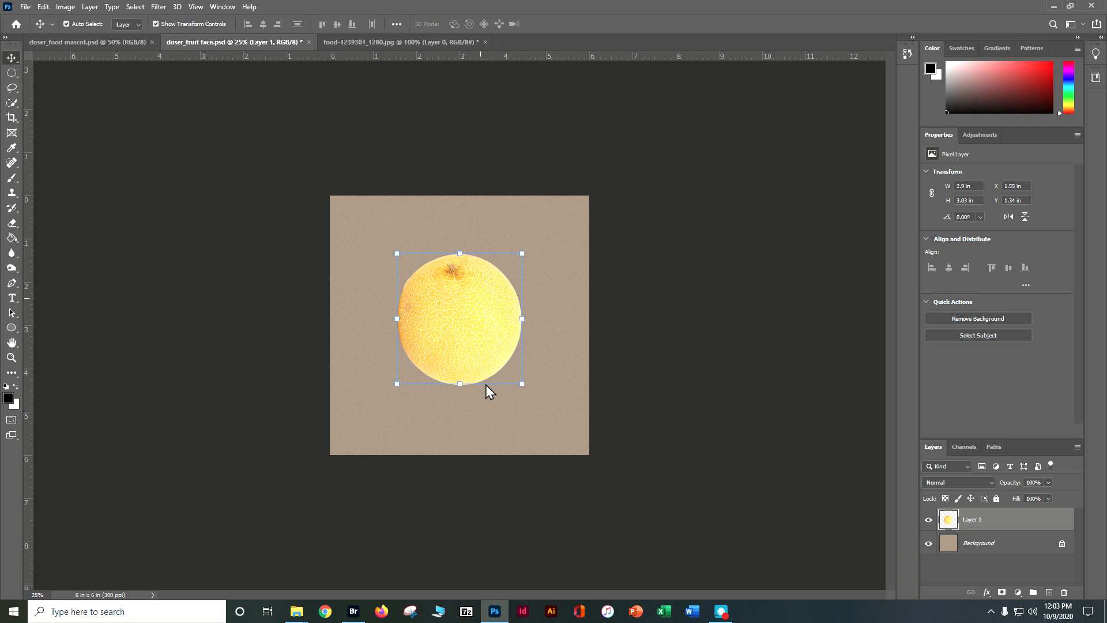
# Step: Save doser_fruit face.psd with Maximize Compatibility and close the melon image food-1239301_1280.jpg without saving its changes
pyautogui.hotkey('ctrl', 's')
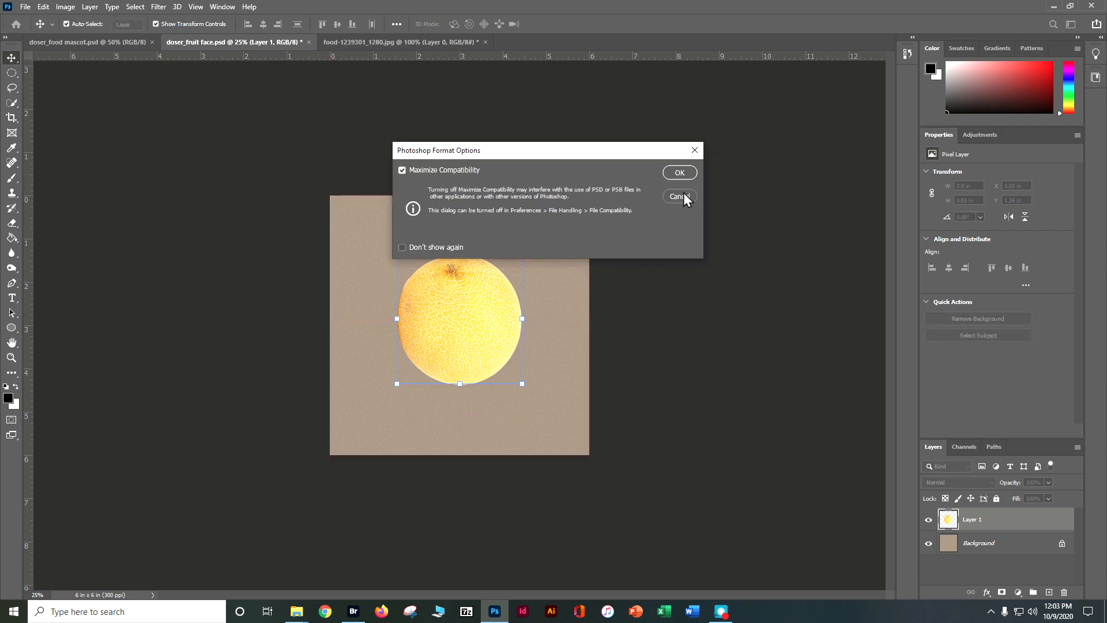
pyautogui.click(680, 173)
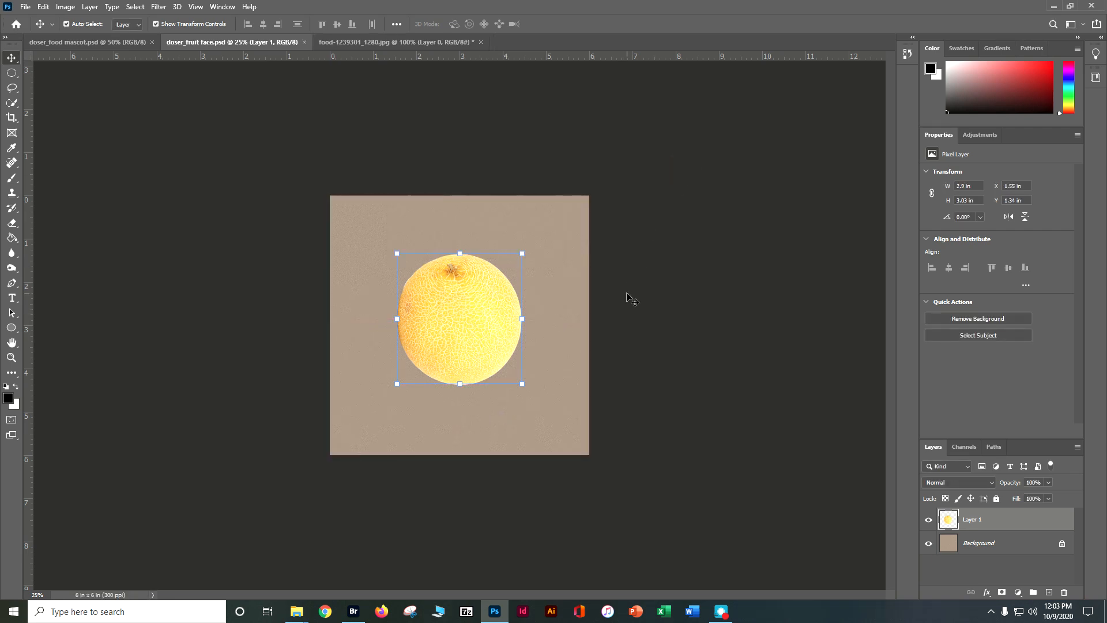
pyautogui.click(455, 45)
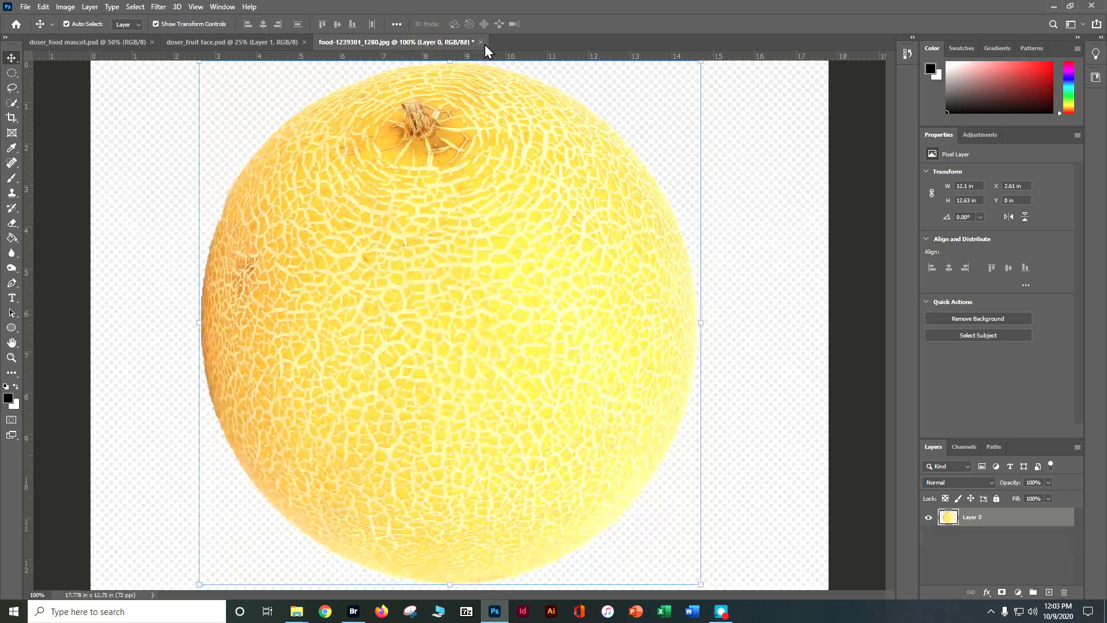
pyautogui.click(480, 42)
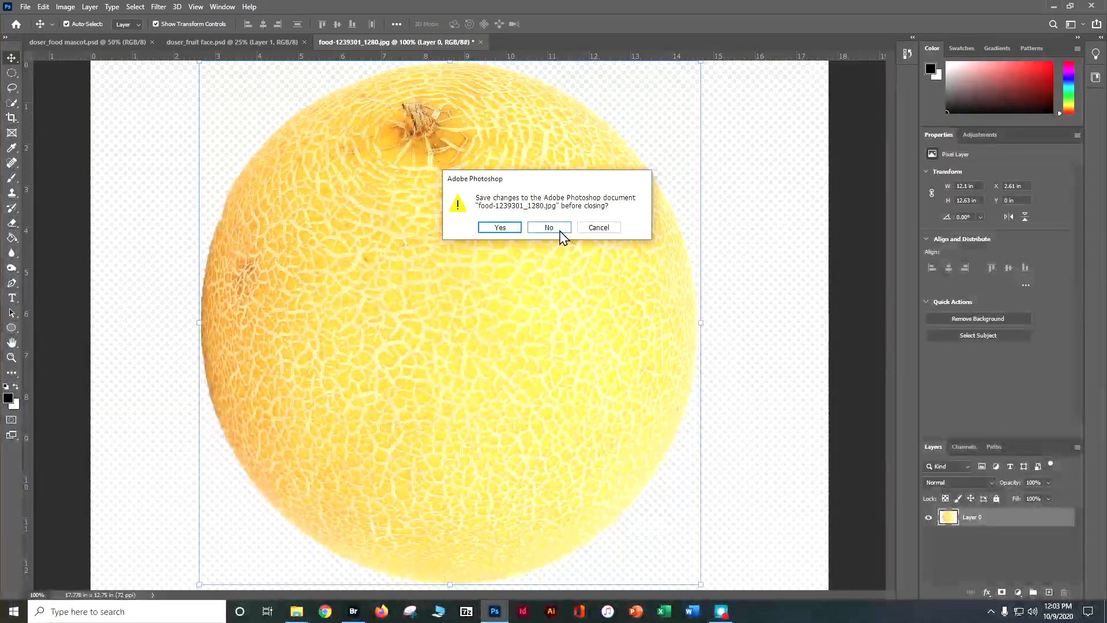
pyautogui.click(560, 231)
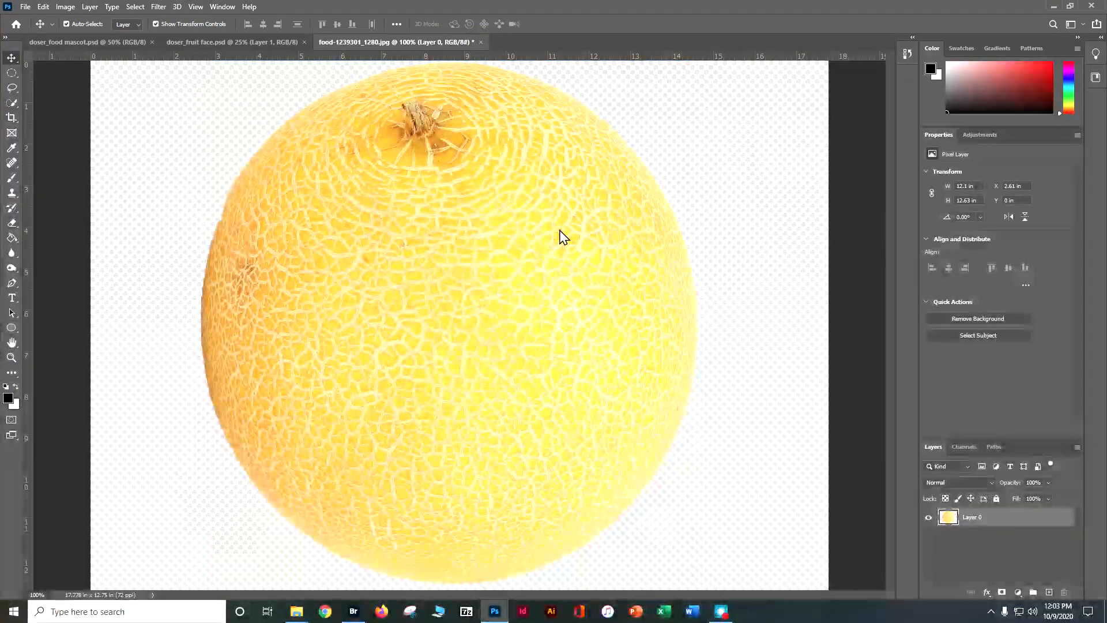
pyautogui.click(579, 513)
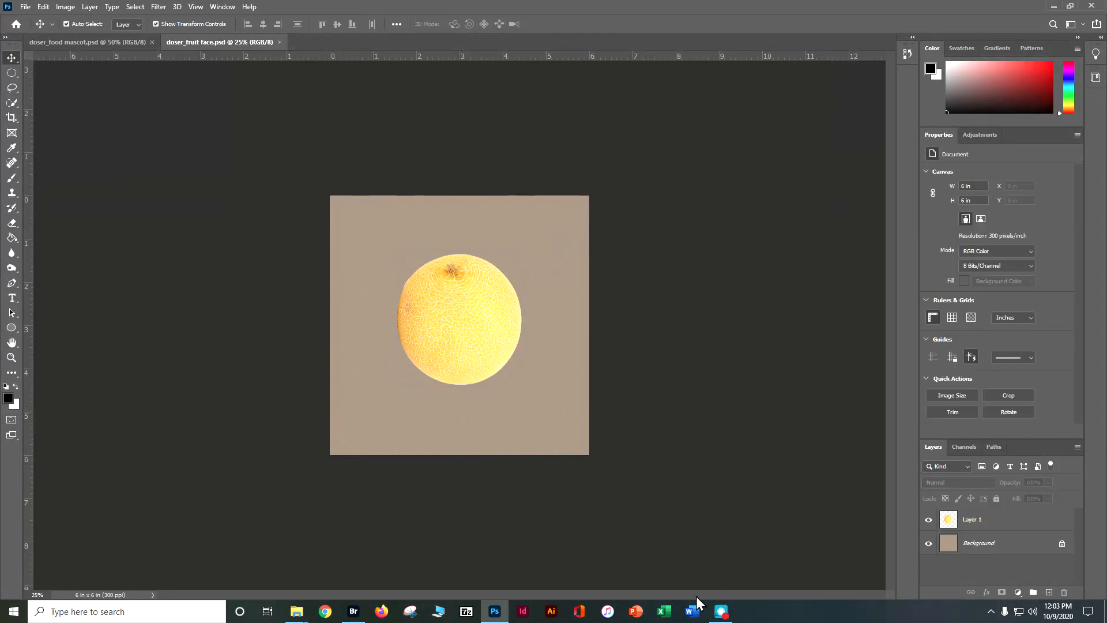
# Step: Switch to Bridge and open carrot-slice-mark-sykes.jpg in Adobe Photoshop 2020
pyautogui.click(353, 611)
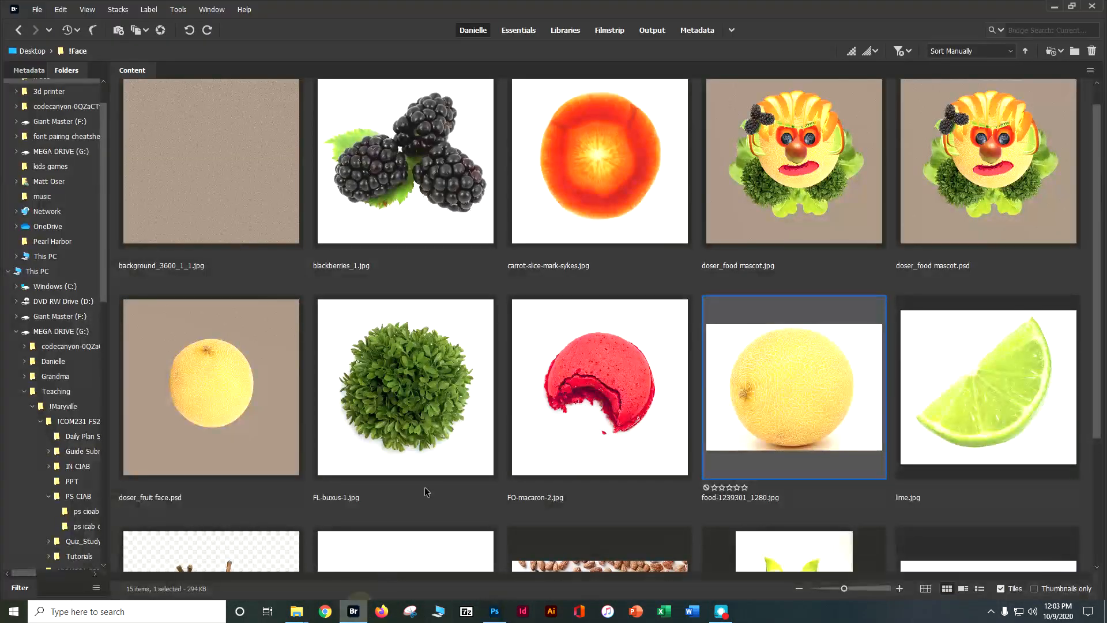
pyautogui.click(595, 205)
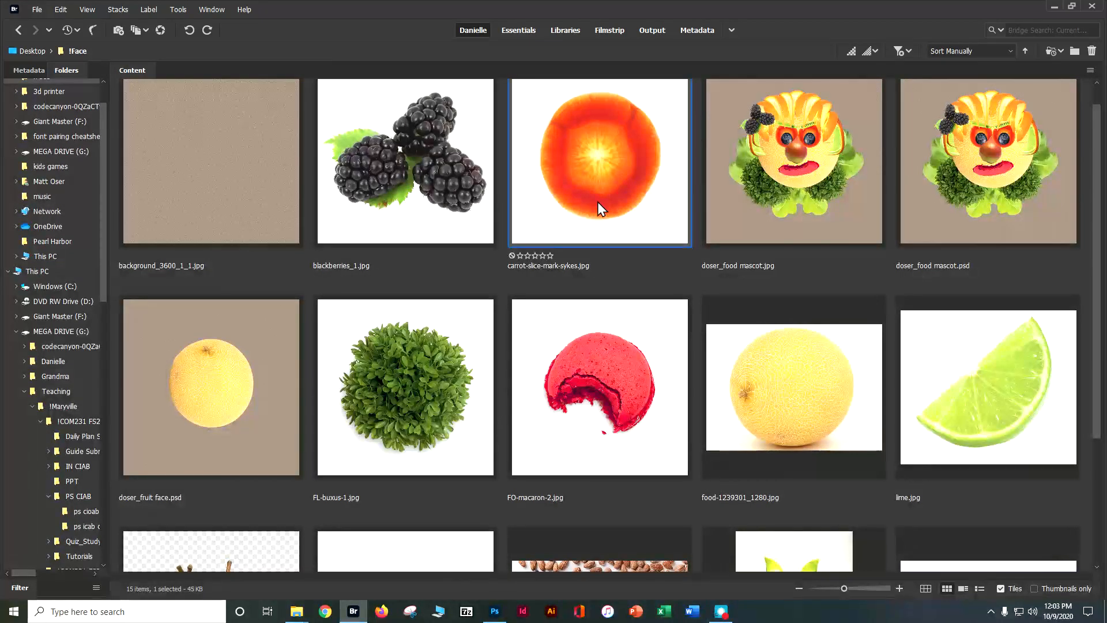
pyautogui.rightClick(598, 202)
pyautogui.moveTo(629, 222)
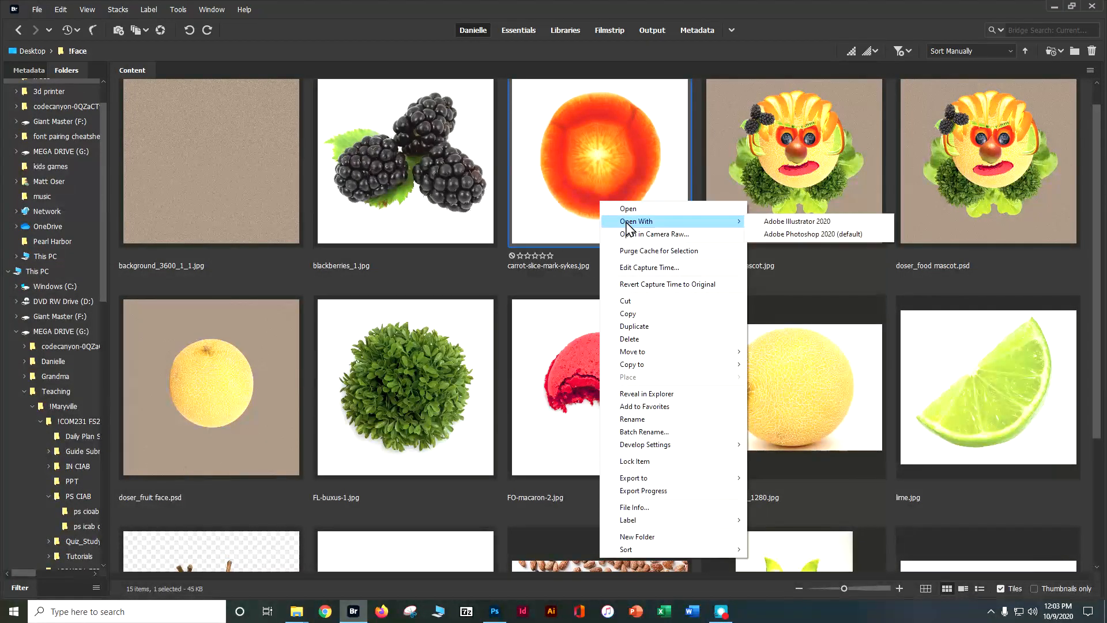
pyautogui.click(797, 233)
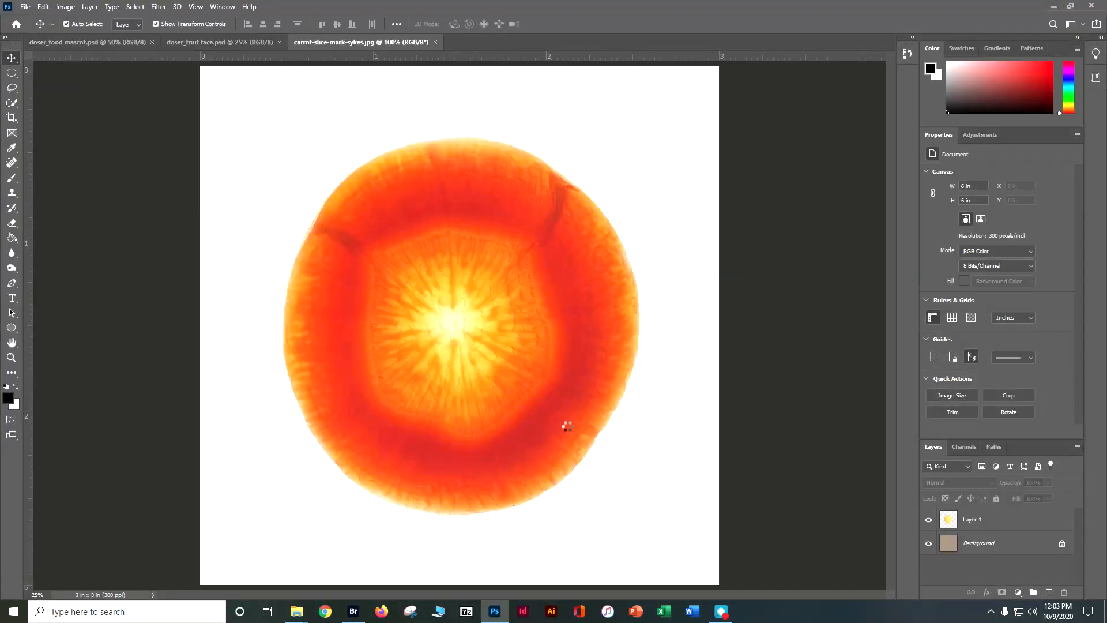
# Step: Unlock the carrot image's background layer, then copy the carrot slice into doser_fruit face.psd using Select Subject
pyautogui.click(1062, 521)
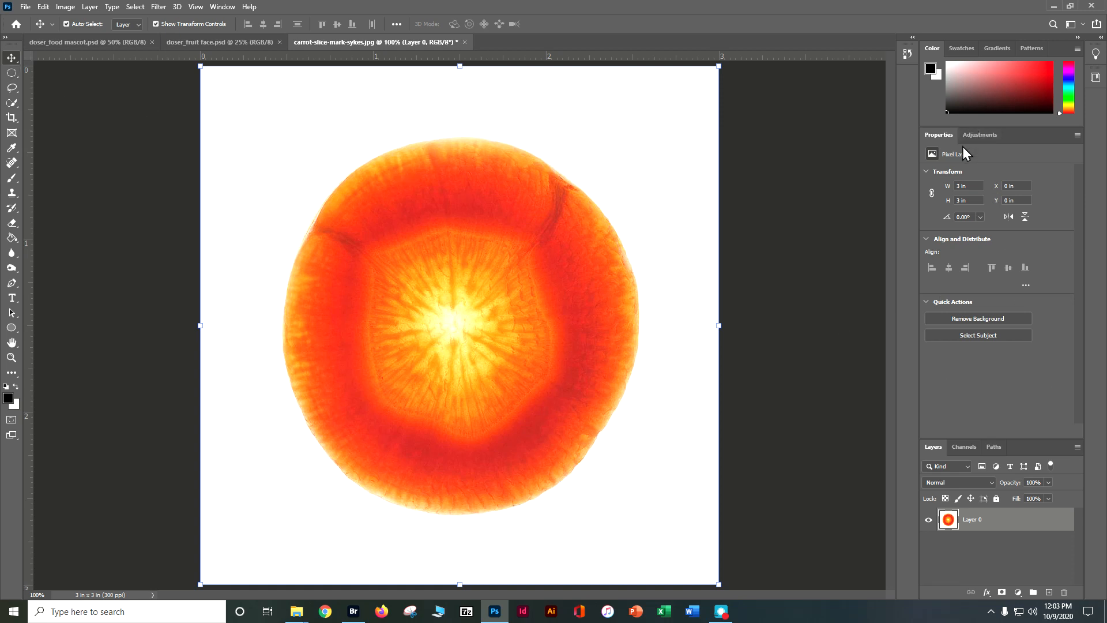
pyautogui.click(987, 337)
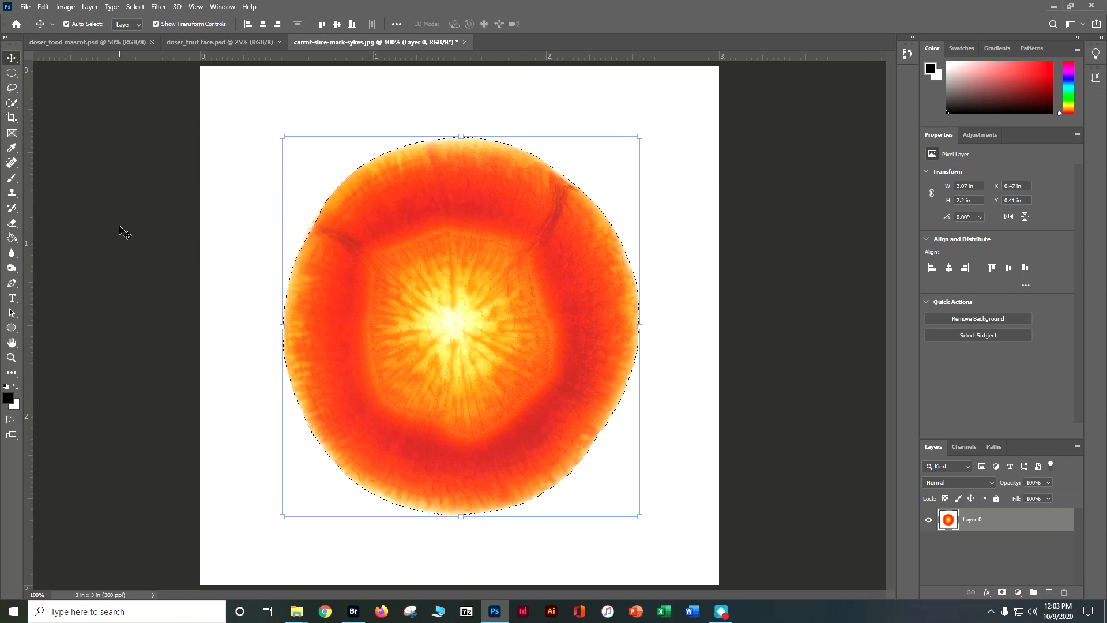
pyautogui.click(220, 42)
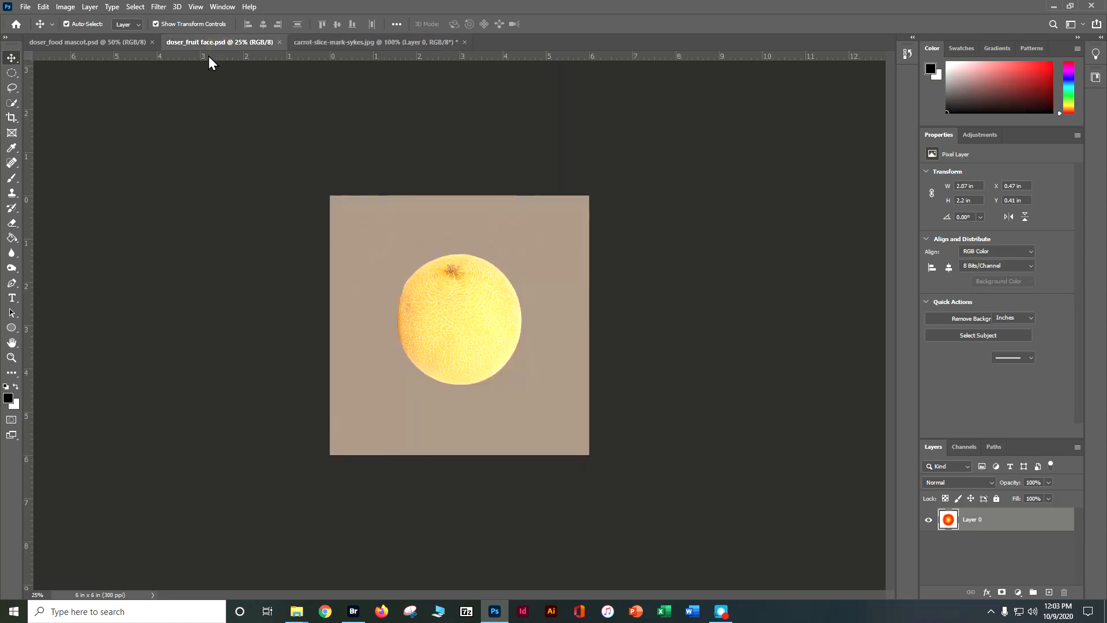
pyautogui.hotkey('ctrl', 'v')
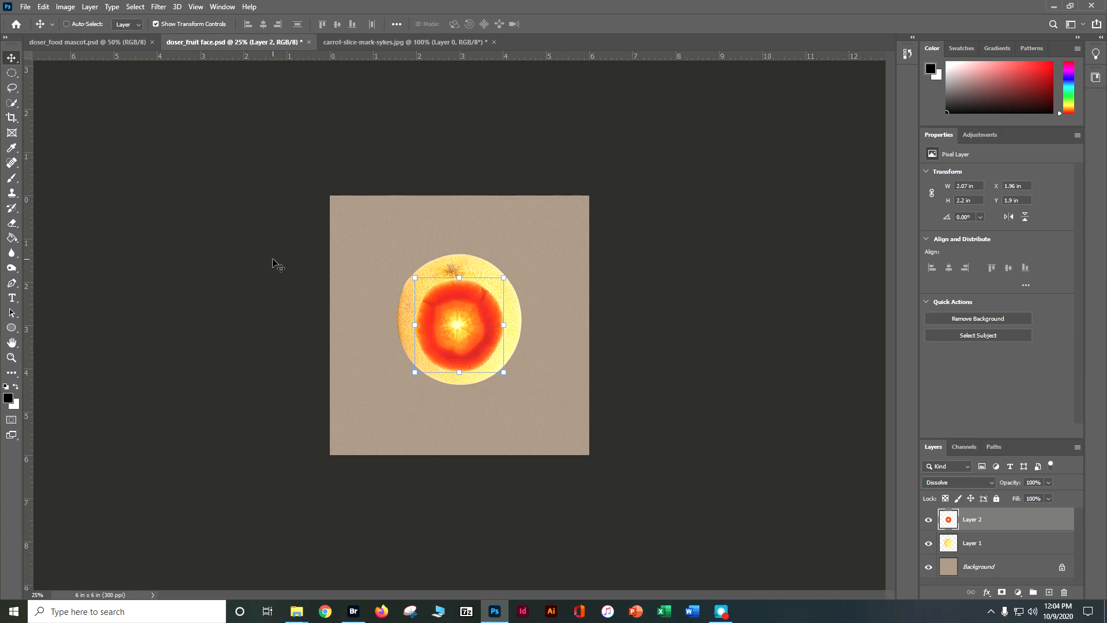
# Step: Scale the carrot slice to about 36% and place it on the melon's upper left as an eye
pyautogui.hotkey('ctrl', '+')
pyautogui.hotkey('ctrl', '+')
pyautogui.hotkey('ctrl', '+')
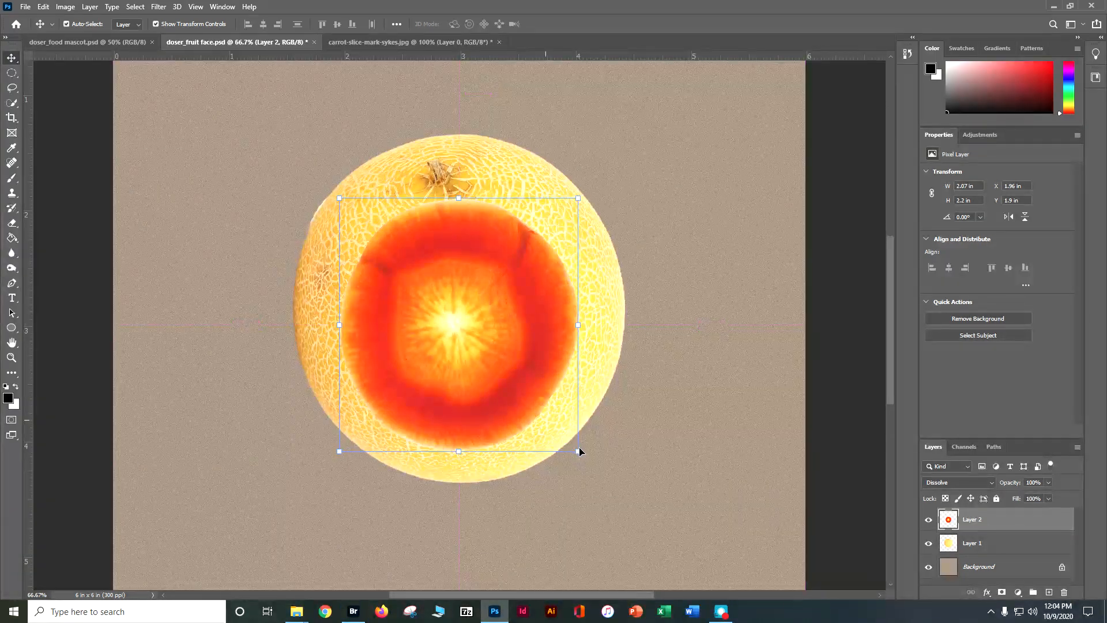
pyautogui.moveTo(579, 452); pyautogui.dragTo(433, 306)
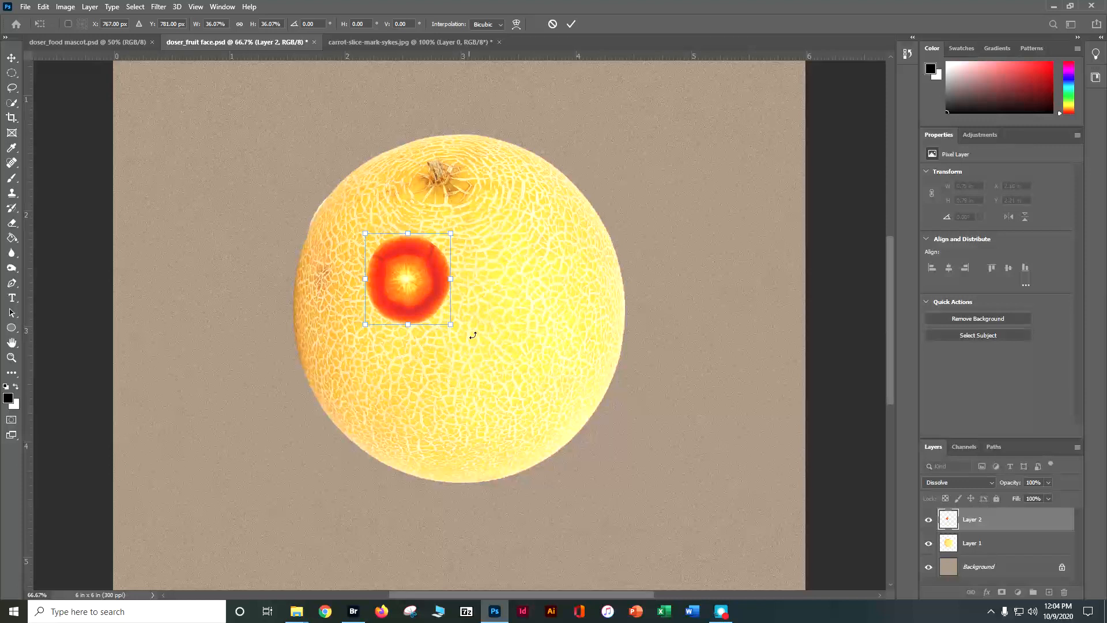
pyautogui.click(571, 23)
pyautogui.click(668, 217)
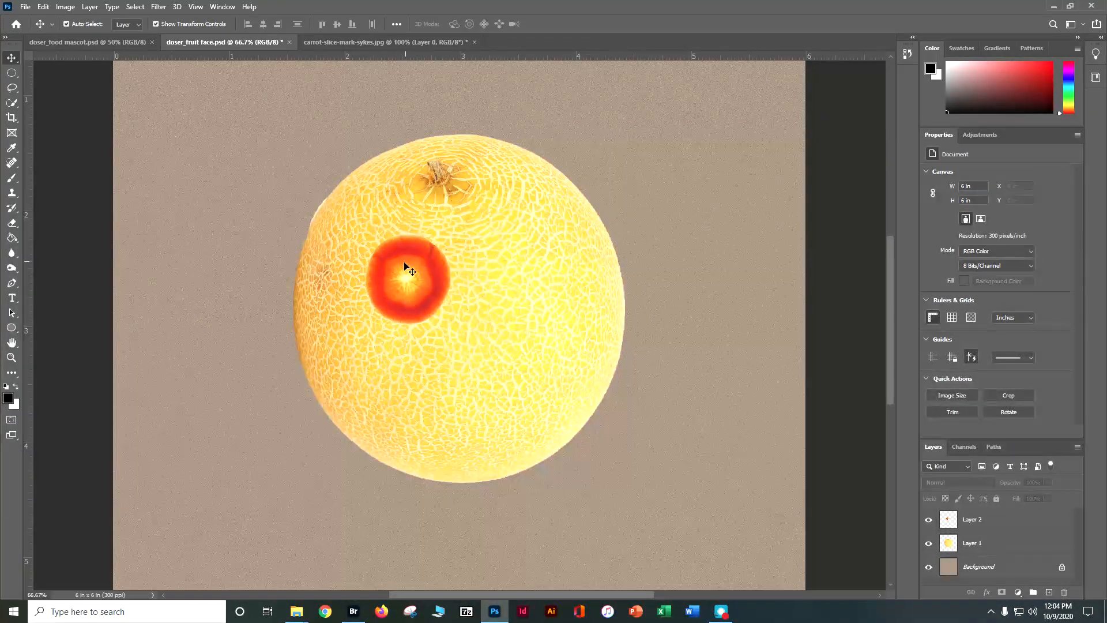
# Step: Close the carrot image without saving and open pexels-karolina-grabowska-4033321.jpg from Bridge
pyautogui.click(475, 41)
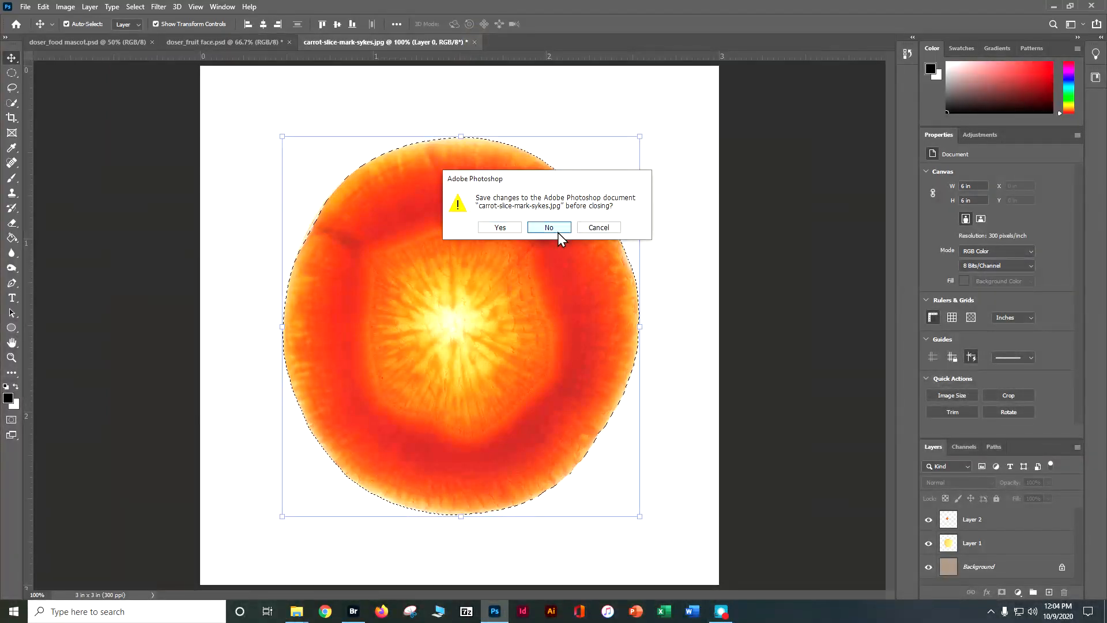
pyautogui.click(557, 232)
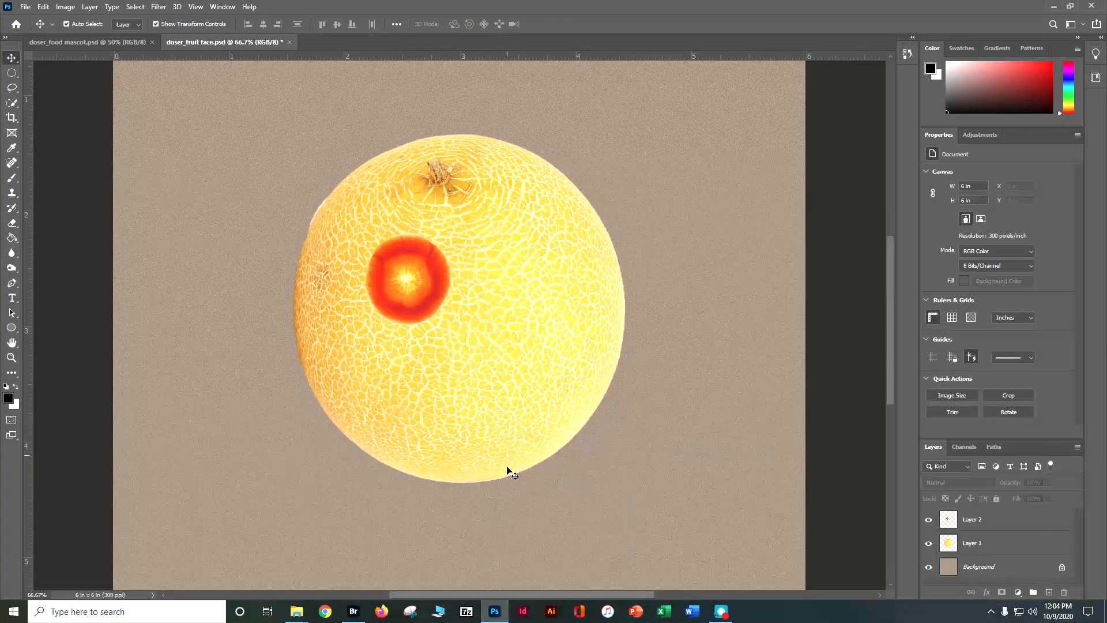
pyautogui.click(354, 611)
pyautogui.scroll(-3, 575, 307)
pyautogui.click(599, 410)
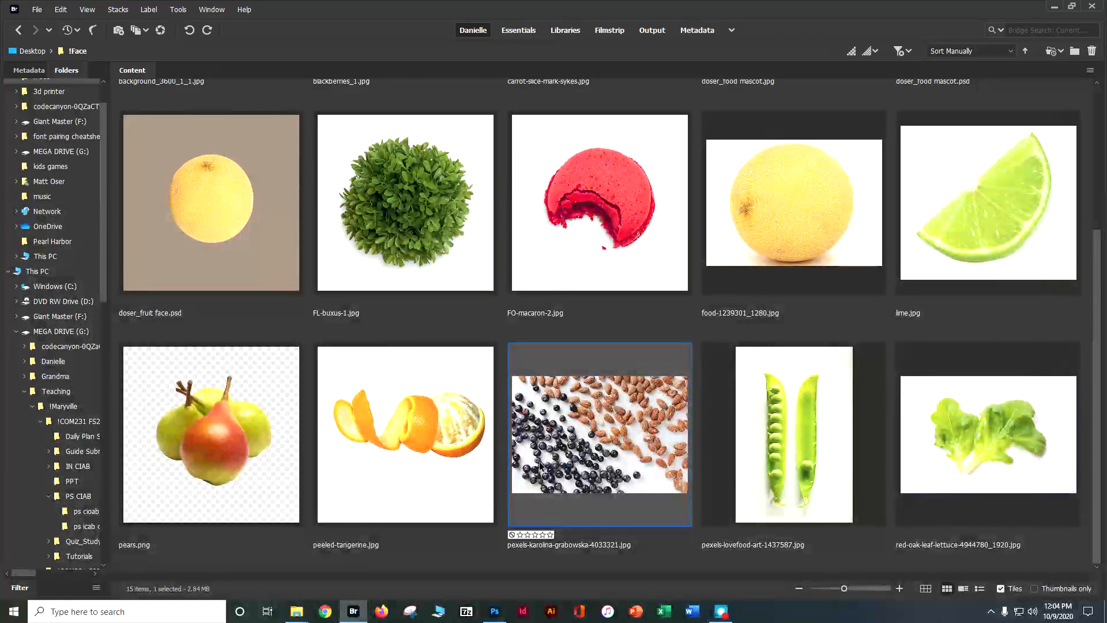
pyautogui.moveTo(540, 468); pyautogui.dragTo(512, 523)
pyautogui.moveTo(541, 38); pyautogui.dragTo(542, 38)
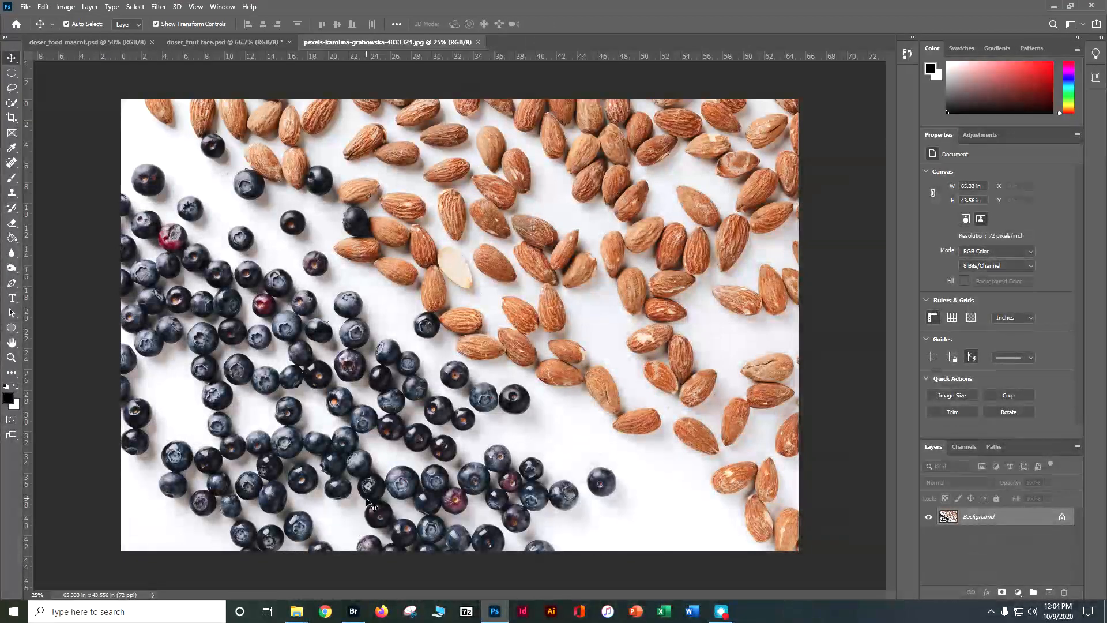
# Step: Select a single round blueberry just below the almonds with a circular Elliptical Marquee selection
pyautogui.hotkey('ctrl', '+')
pyautogui.hotkey('ctrl', '+')
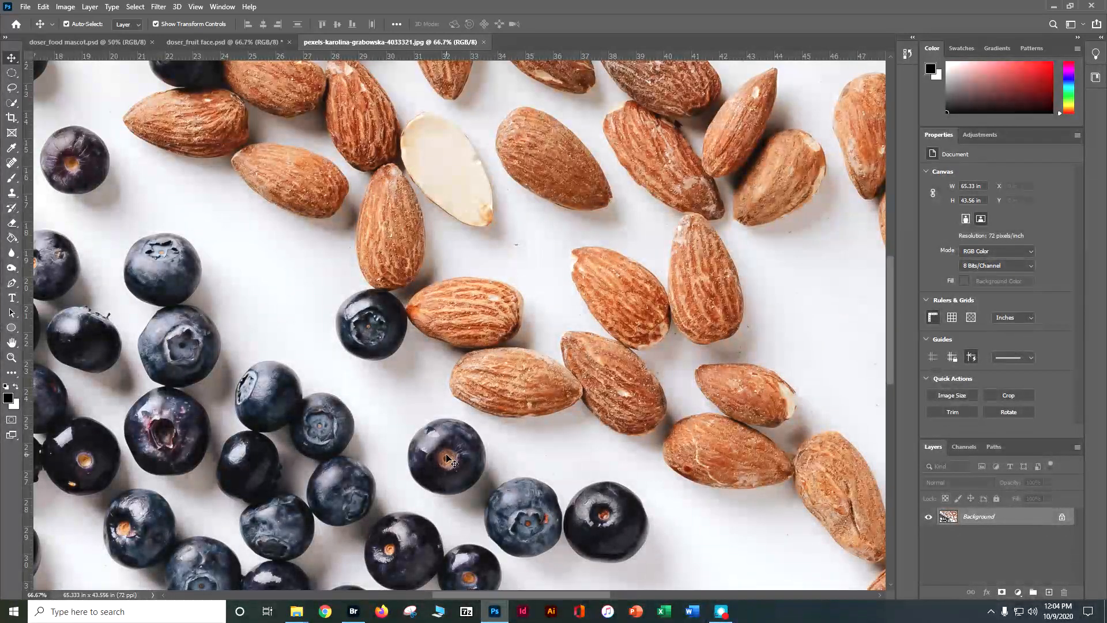
pyautogui.scroll(-5, 438, 463)
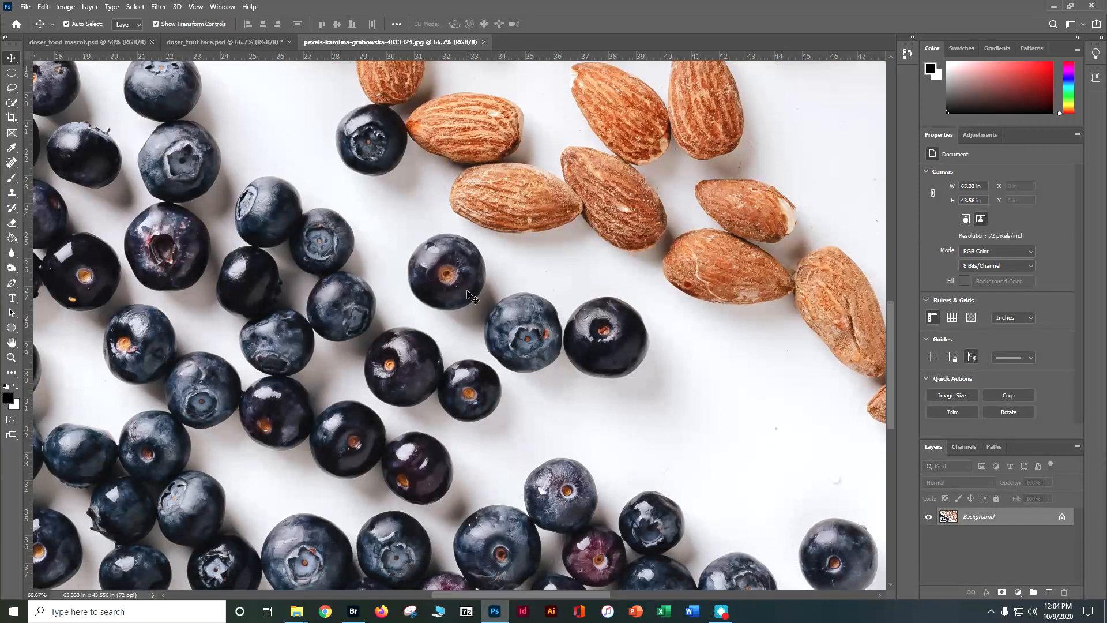
pyautogui.moveTo(8, 76); pyautogui.dragTo(43, 83)
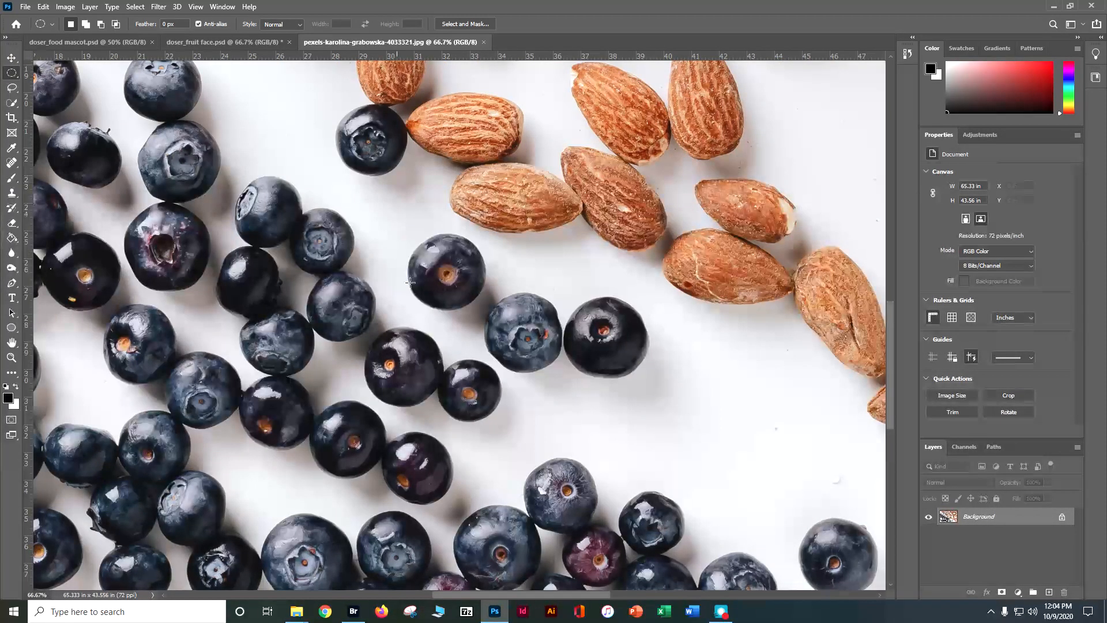
pyautogui.moveTo(496, 297); pyautogui.dragTo(580, 389)
pyautogui.click(579, 373)
pyautogui.moveTo(446, 271); pyautogui.dragTo(487, 308)
# Step: Copy the selected blueberry into doser_fruit face.psd as a layer above the carrot and activate the Move tool
pyautogui.click(186, 41)
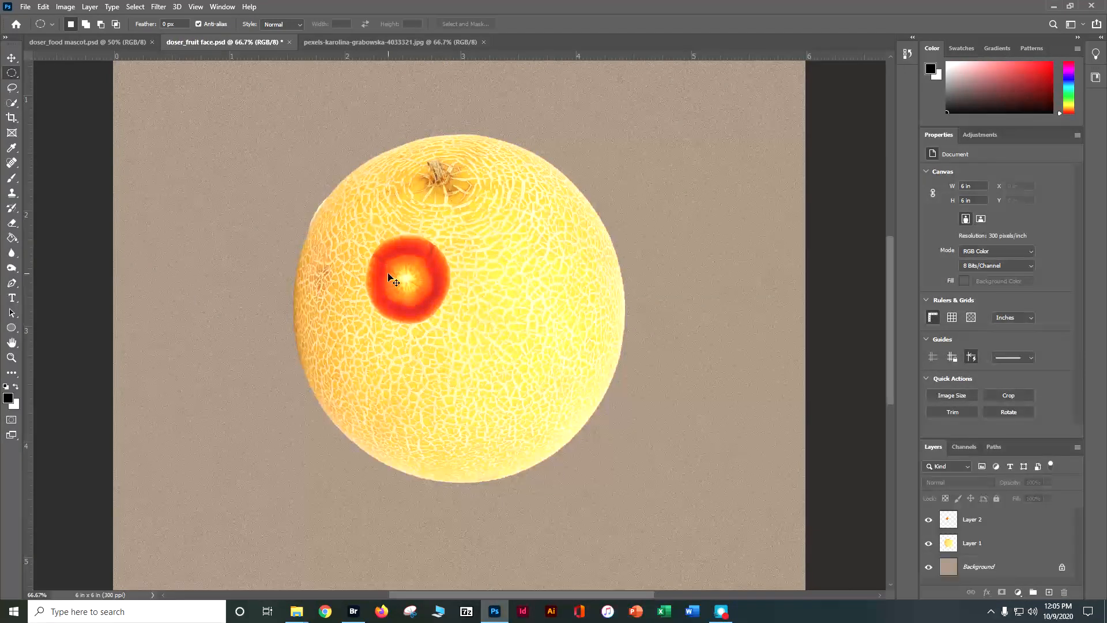
pyautogui.hotkey('ctrl', 'v')
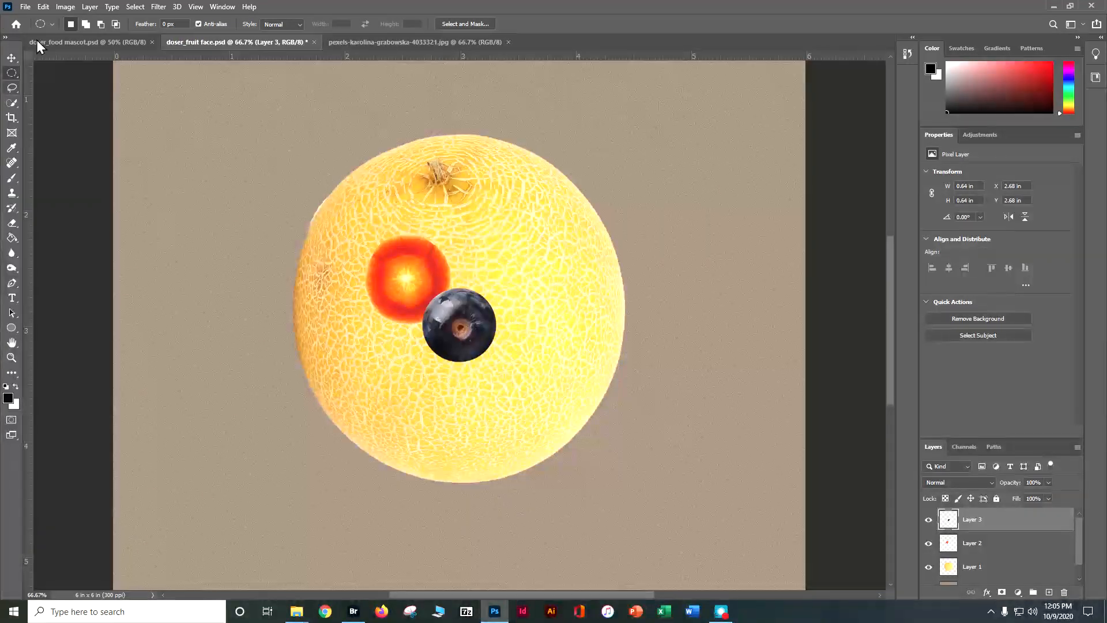
pyautogui.click(11, 58)
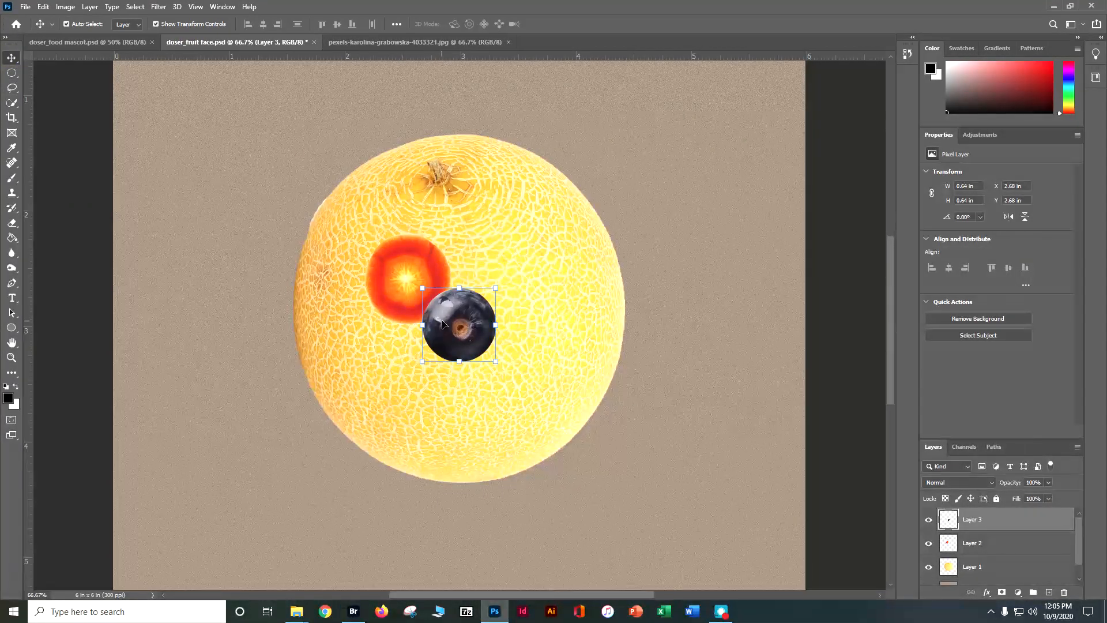
# Step: Move the blueberry onto the carrot slice and scale it to about 62% as the pupil, slightly below the slice's centre
pyautogui.moveTo(442, 324); pyautogui.dragTo(396, 286)
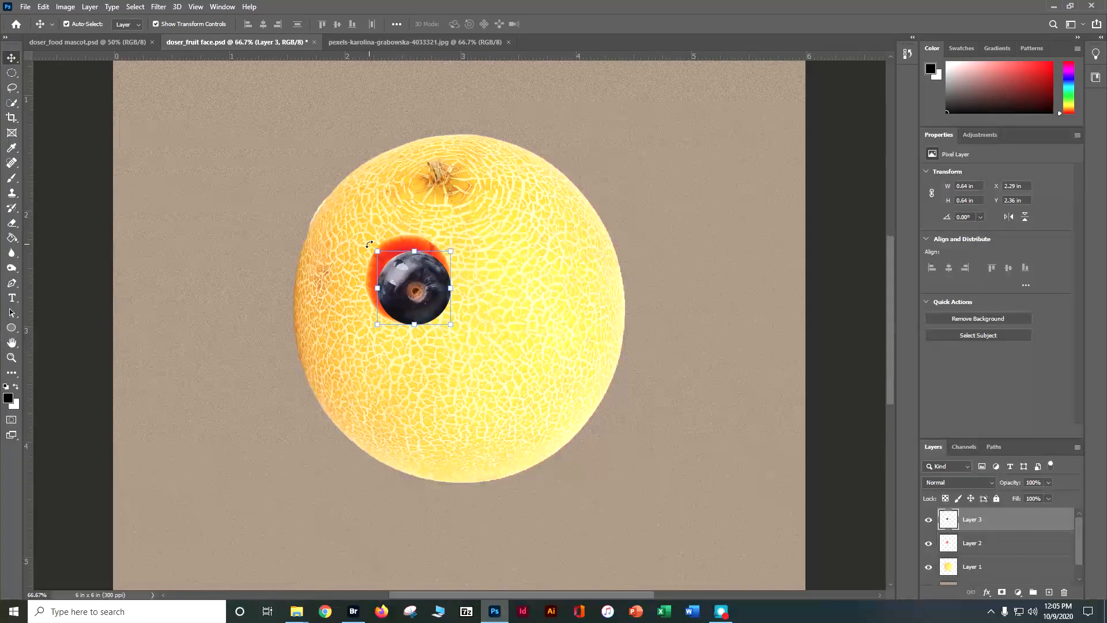
pyautogui.moveTo(375, 250); pyautogui.dragTo(407, 291)
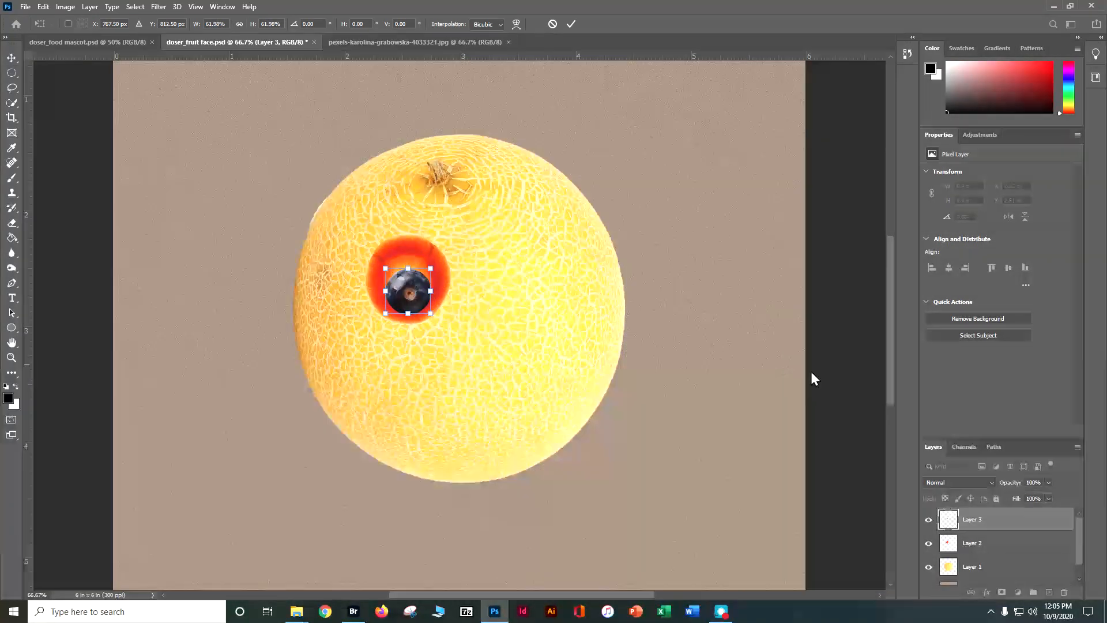
pyautogui.click(570, 24)
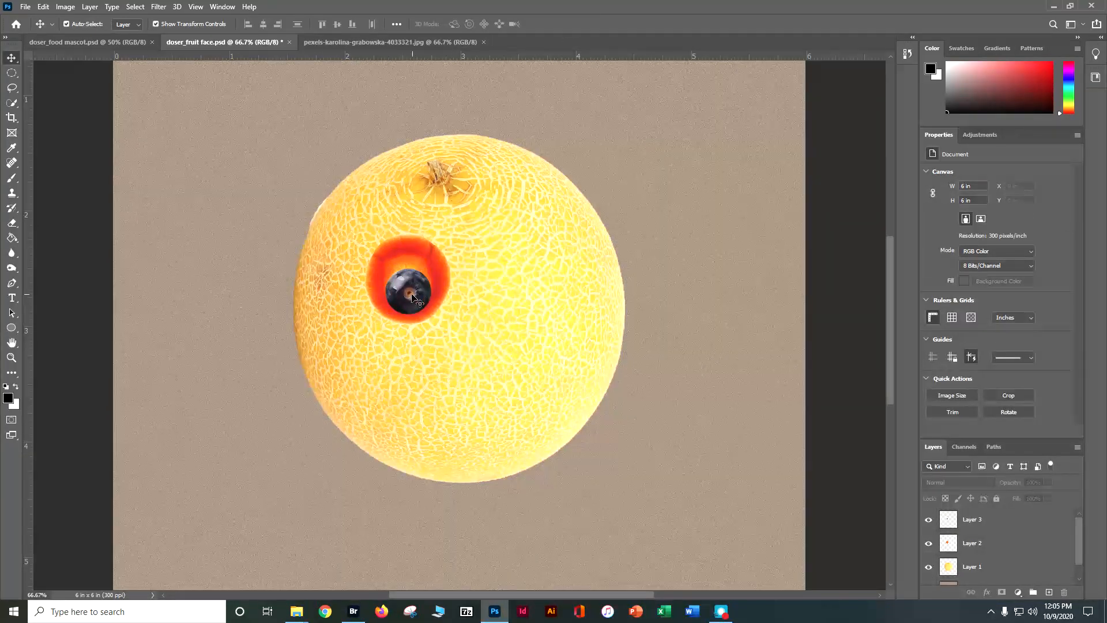
# Step: Merge the blueberry layer (Layer 3) and the carrot layer (Layer 2) into a single eye layer
pyautogui.click(974, 517)
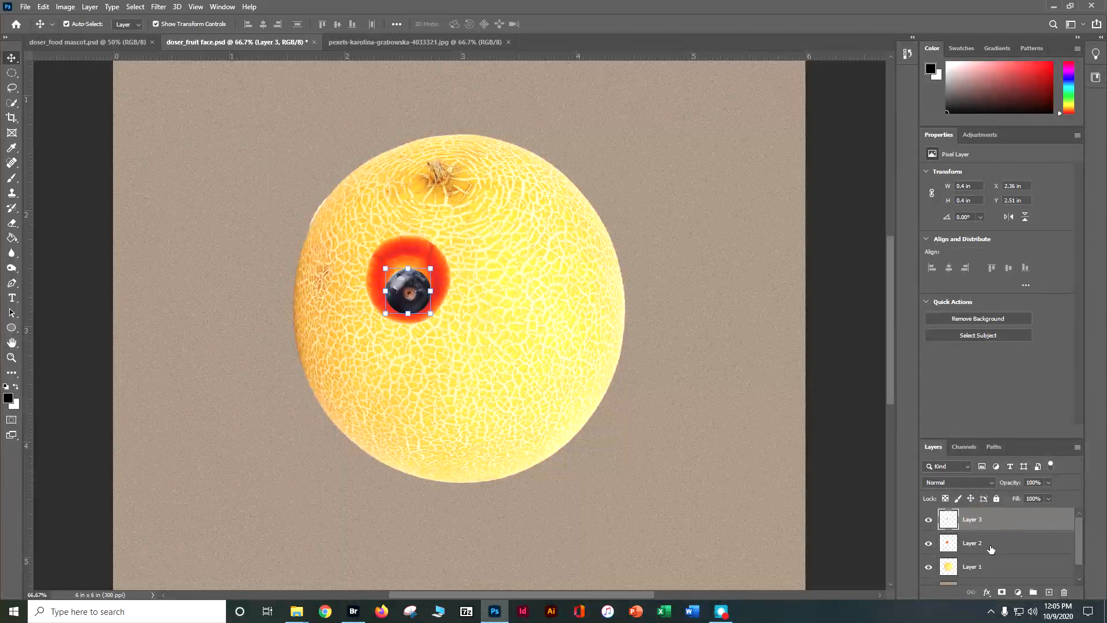
pyautogui.keyDown('shift'); pyautogui.click(969, 544); pyautogui.keyUp('shift')
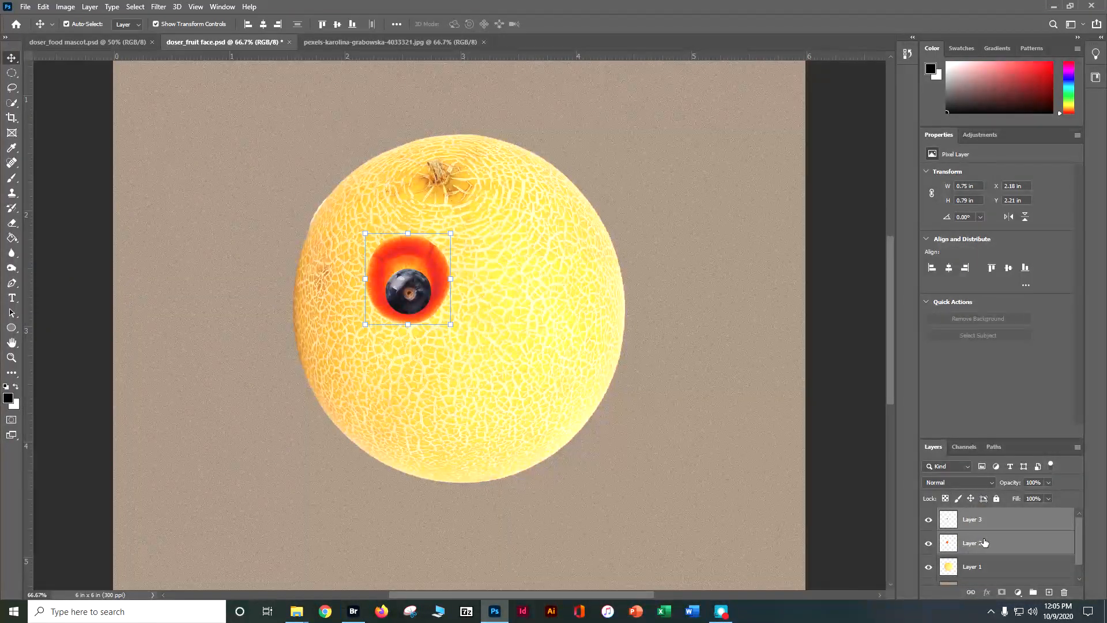
pyautogui.rightClick(985, 541)
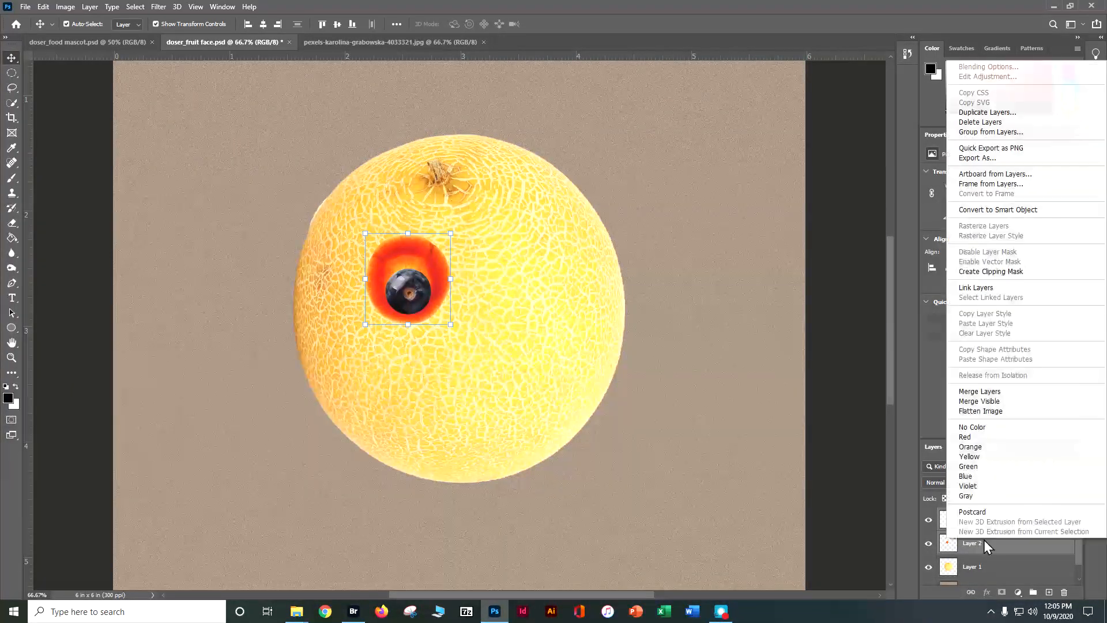
pyautogui.click(1032, 391)
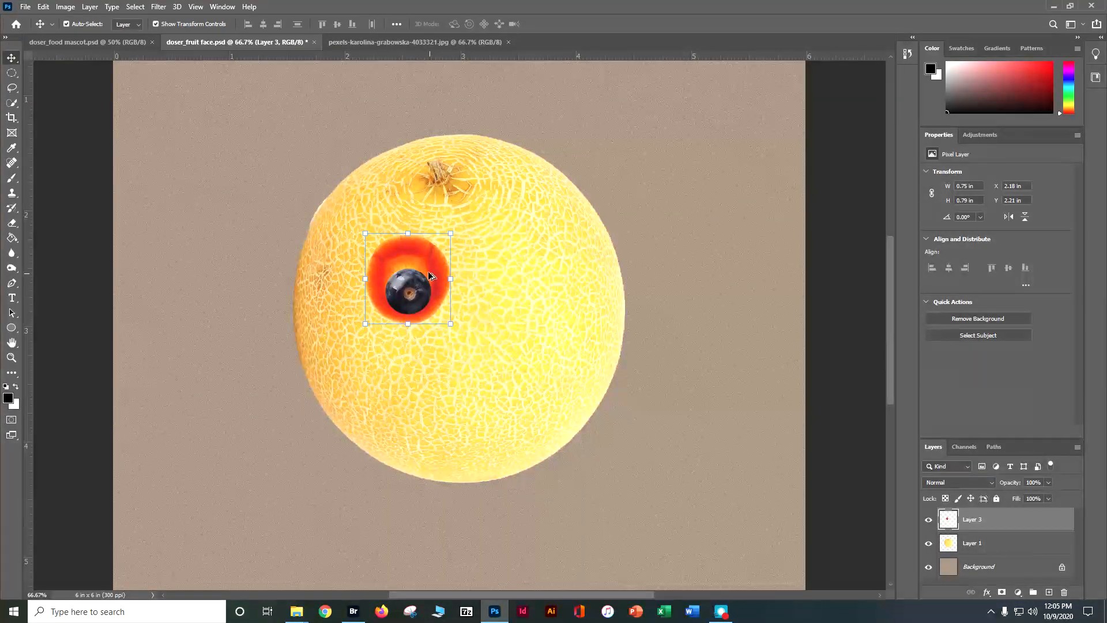
# Step: Duplicate the merged eye and place the copy level with the original on the right side of the melon
pyautogui.moveTo(427, 275); pyautogui.dragTo(514, 276)
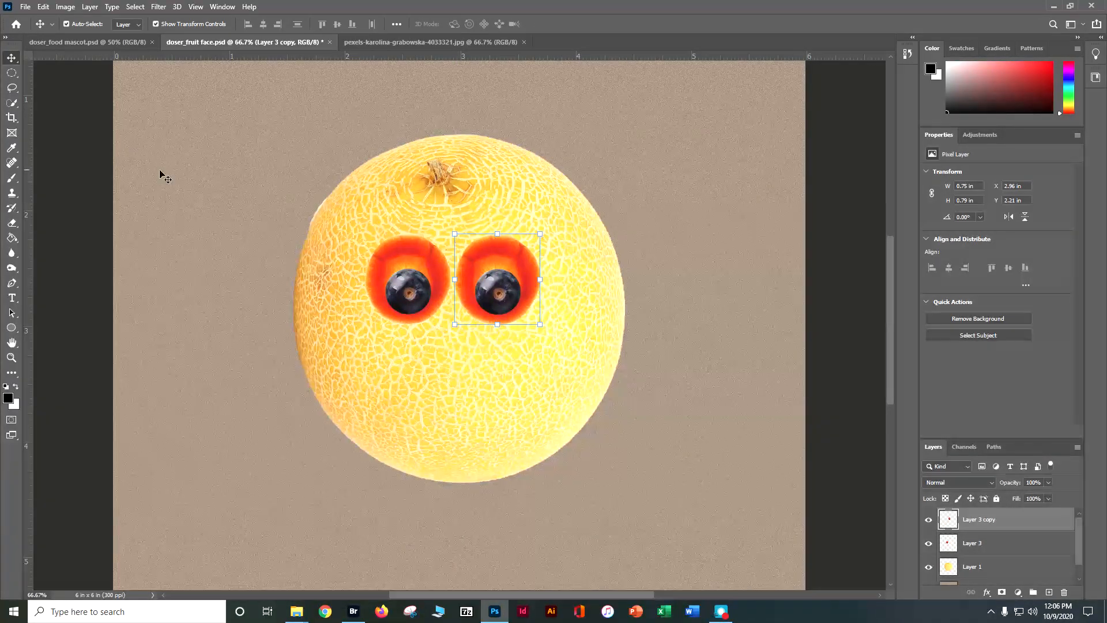
pyautogui.click(197, 191)
pyautogui.click(475, 301)
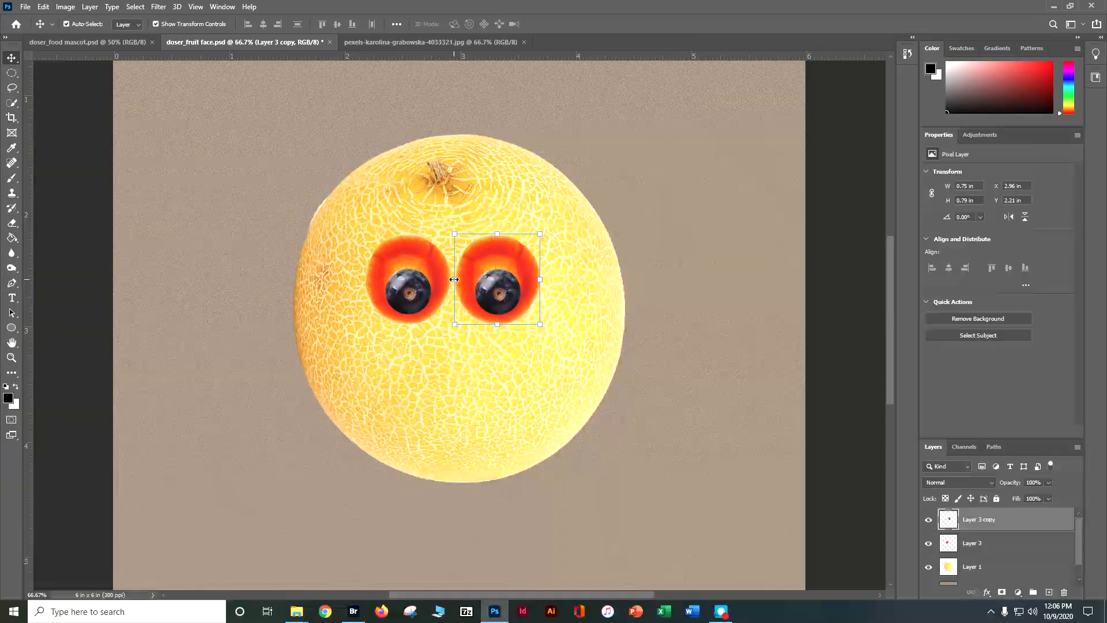
# Step: Flip the copied eye horizontally to -100% width, overlapping the first eye's edge, and save the document
pyautogui.moveTo(454, 279); pyautogui.dragTo(493, 298)
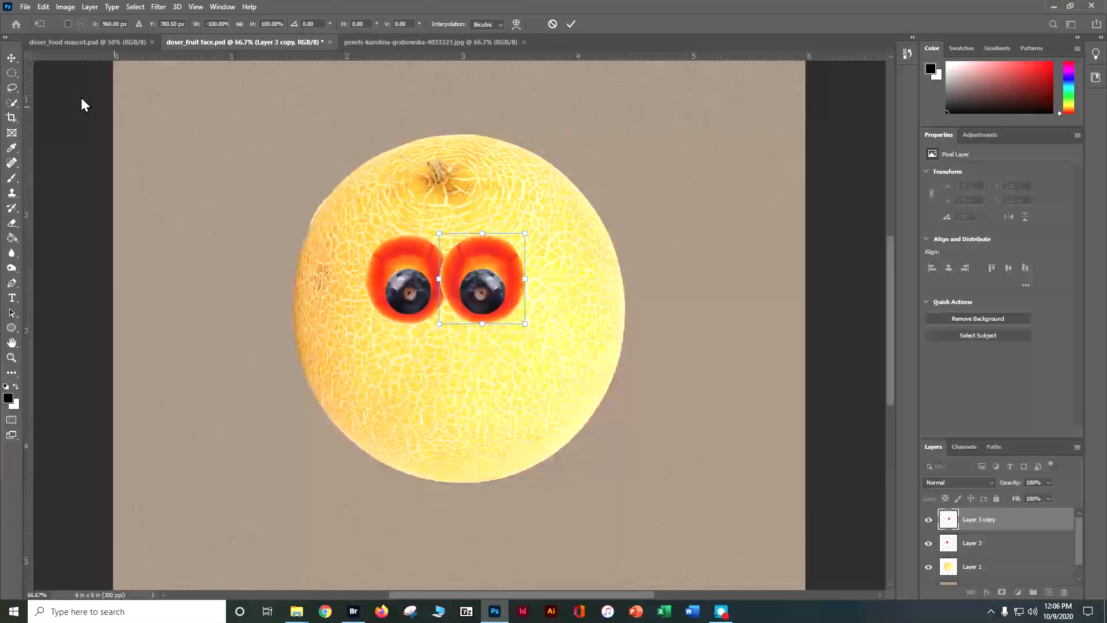
pyautogui.click(11, 58)
pyautogui.press('Return')
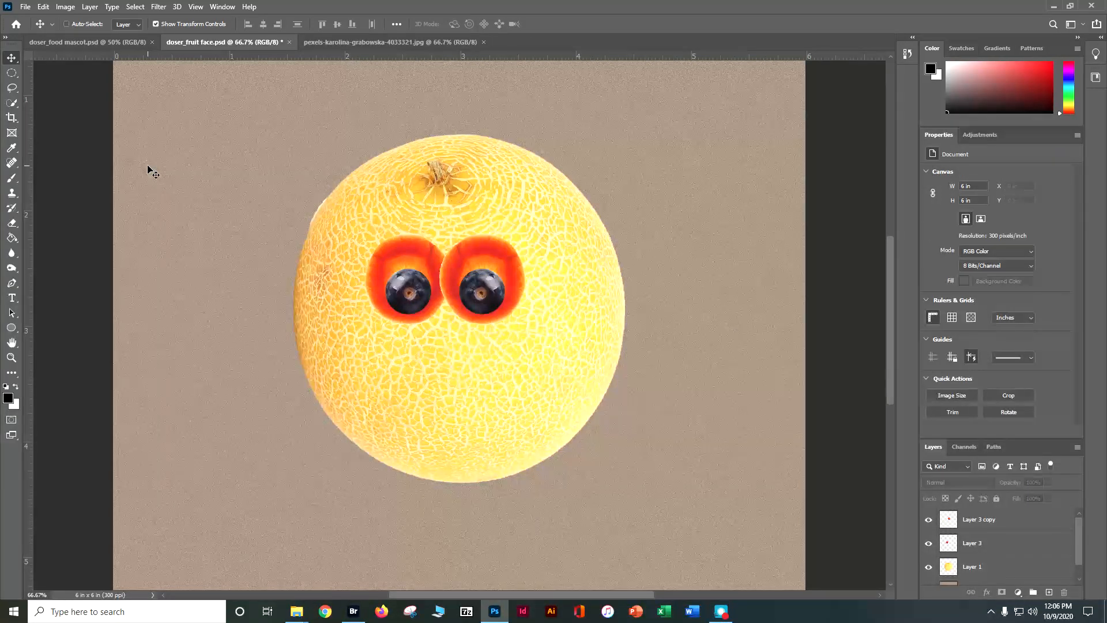
pyautogui.hotkey('ctrl', 's')
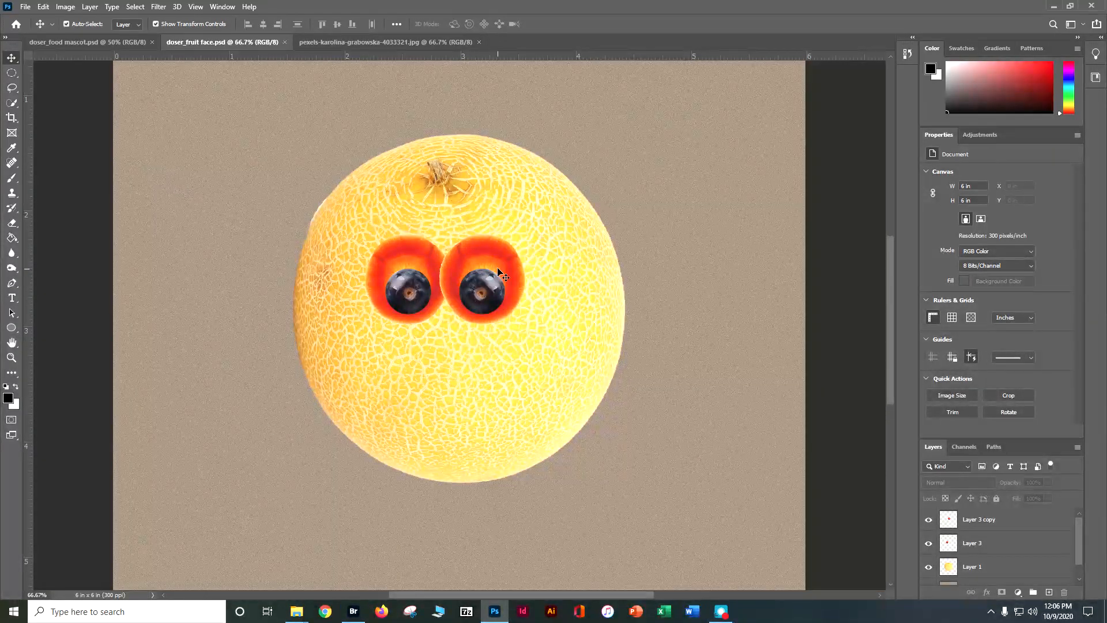
# Step: Shift both eyes slightly to the right on the melon so their inner edges just meet, and deselect the layers
pyautogui.moveTo(500, 268); pyautogui.dragTo(510, 267)
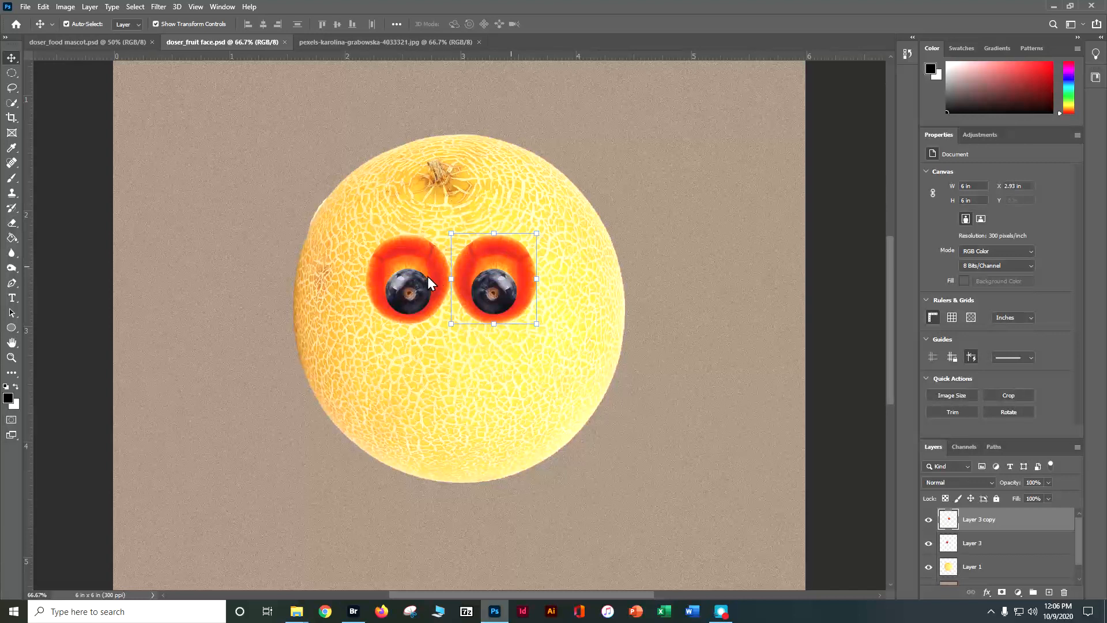
pyautogui.moveTo(431, 271); pyautogui.dragTo(439, 271)
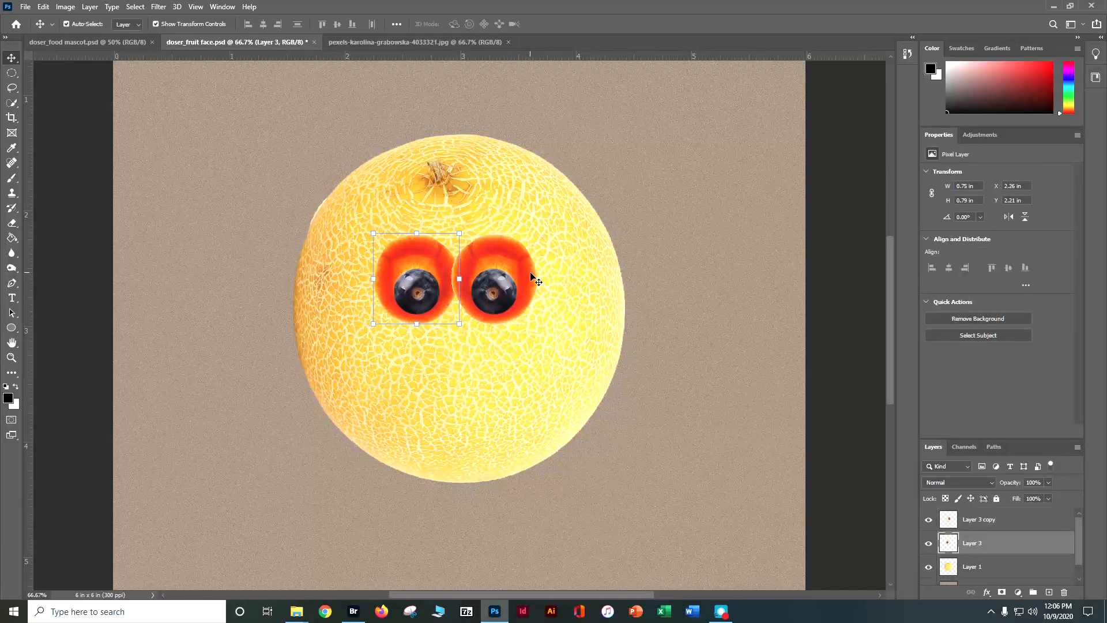
pyautogui.click(551, 270)
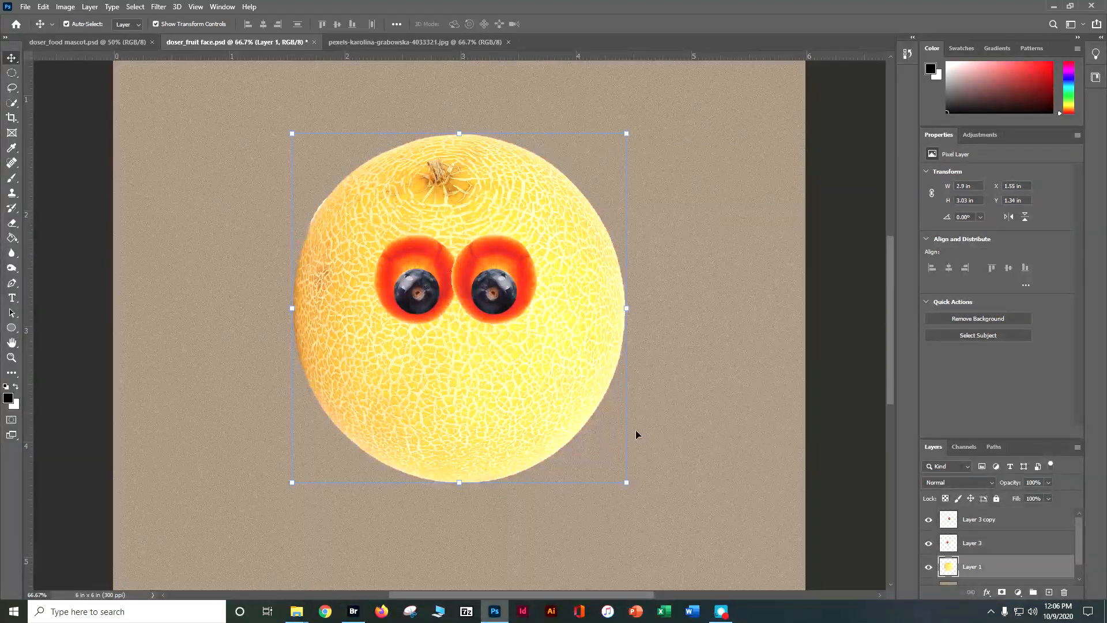
pyautogui.click(720, 383)
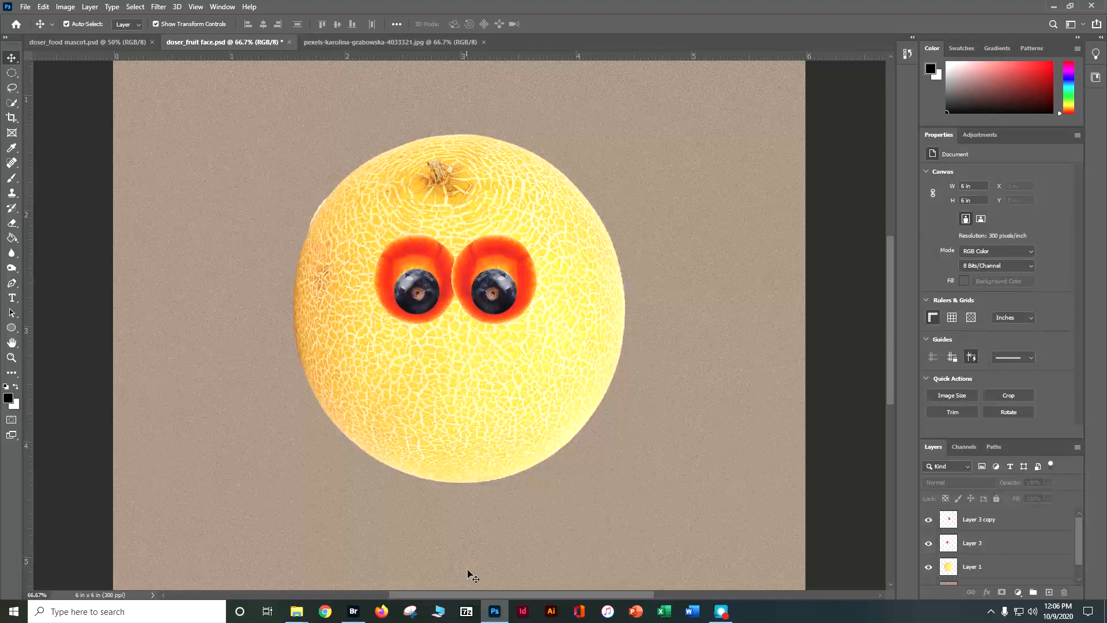
# Step: Switch to Bridge and open pears.png in Photoshop
pyautogui.click(355, 619)
pyautogui.click(222, 458)
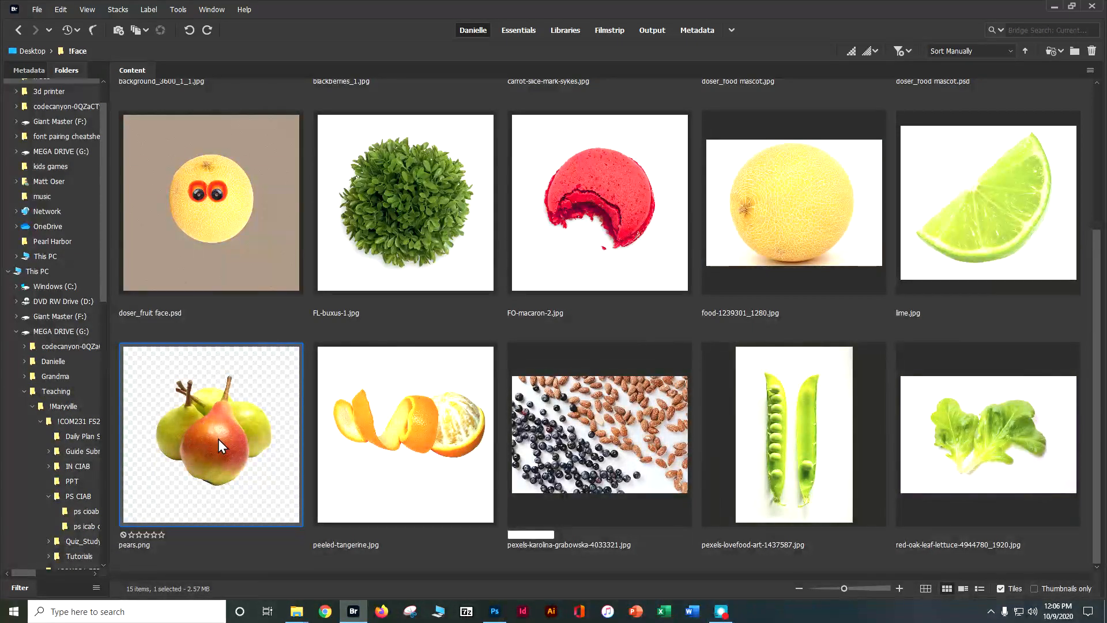
pyautogui.rightClick(218, 438)
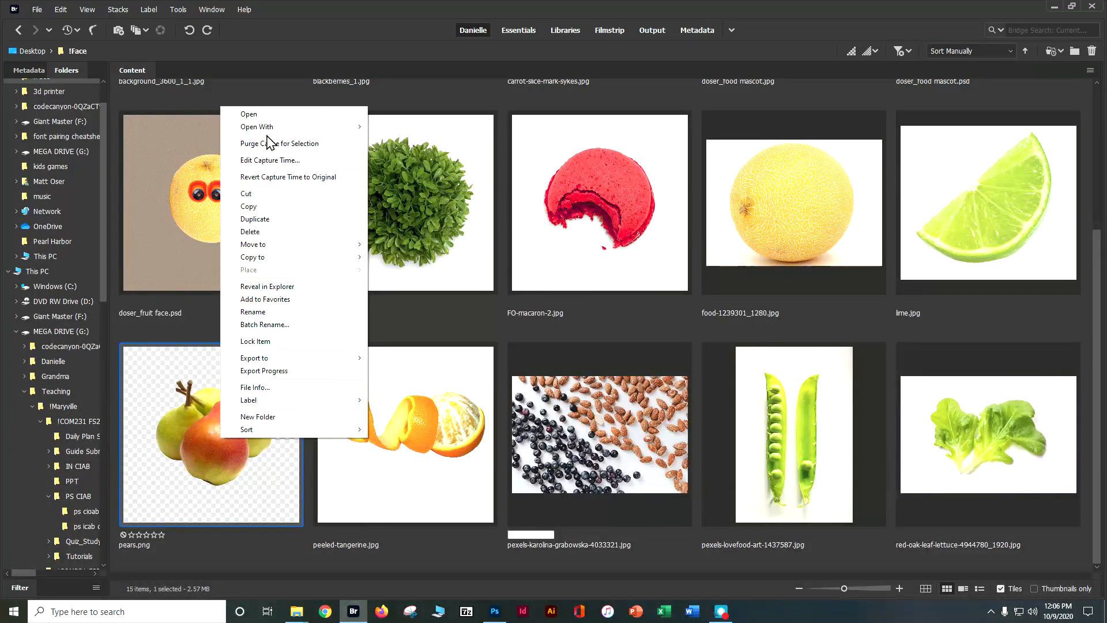
pyautogui.moveTo(267, 132)
pyautogui.click(418, 140)
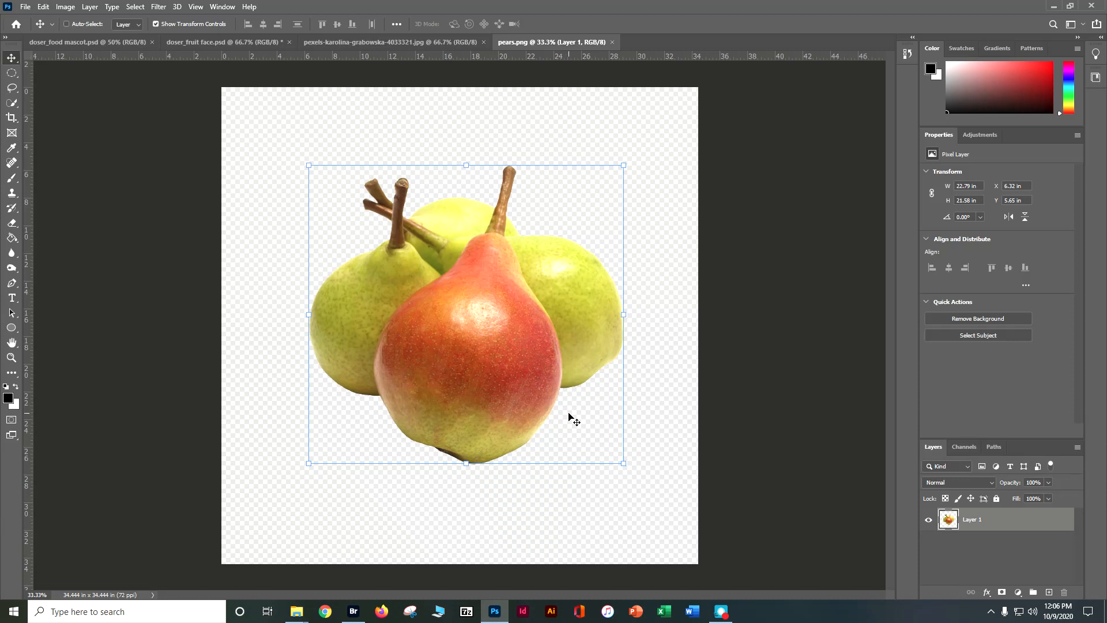
# Step: Try Select Subject on the group of pears and clear the selection
pyautogui.hotkey('ctrl', '+')
pyautogui.hotkey('ctrl', '+')
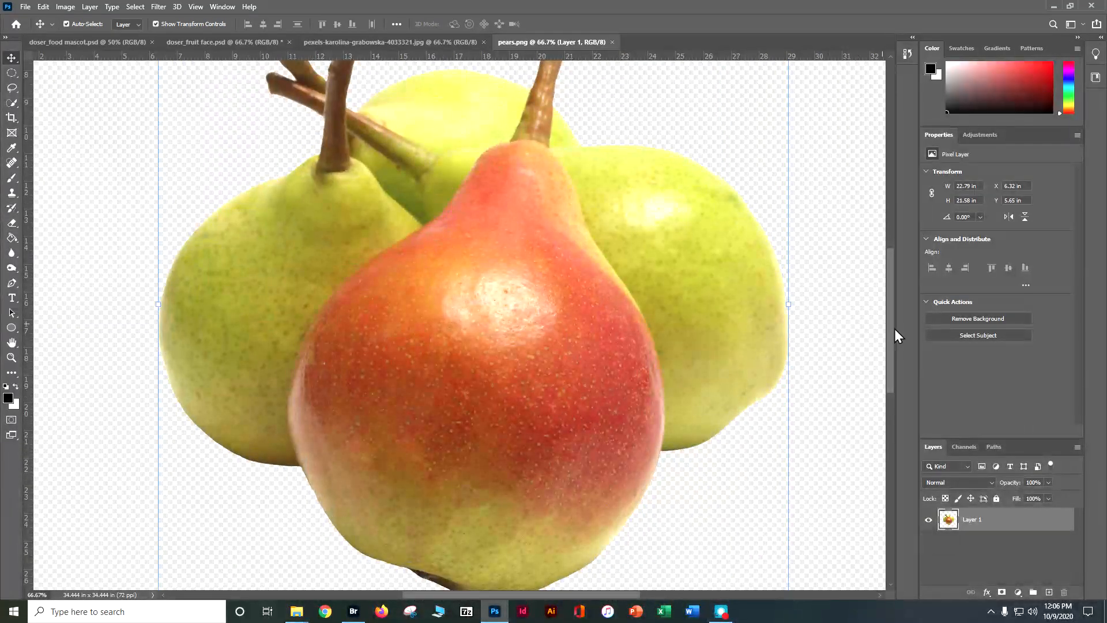
pyautogui.hotkey('ctrl', '-')
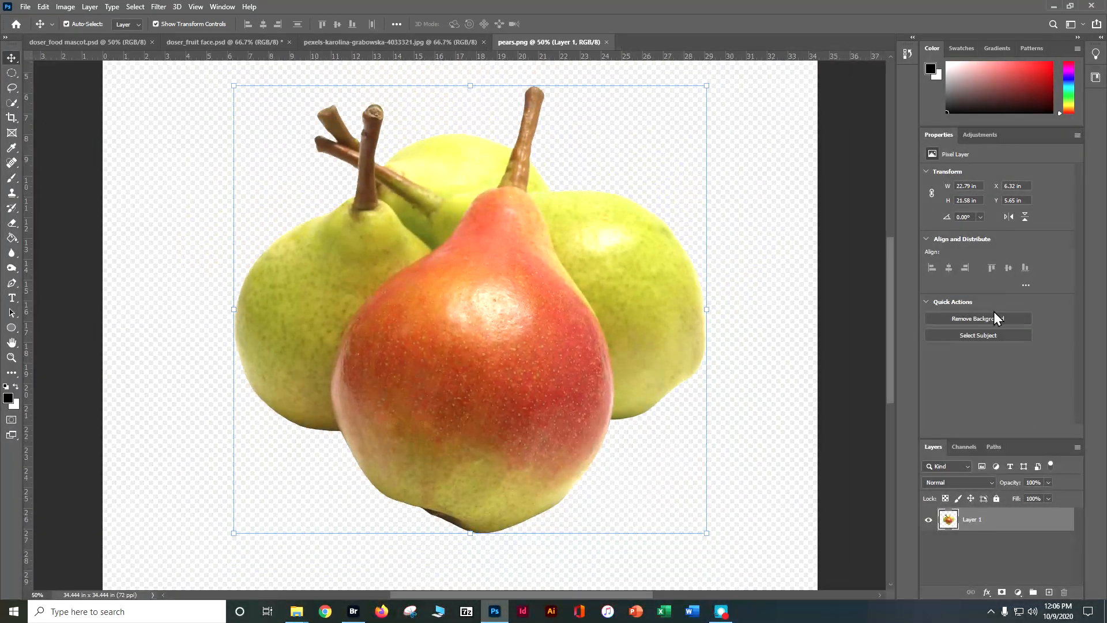
pyautogui.click(992, 333)
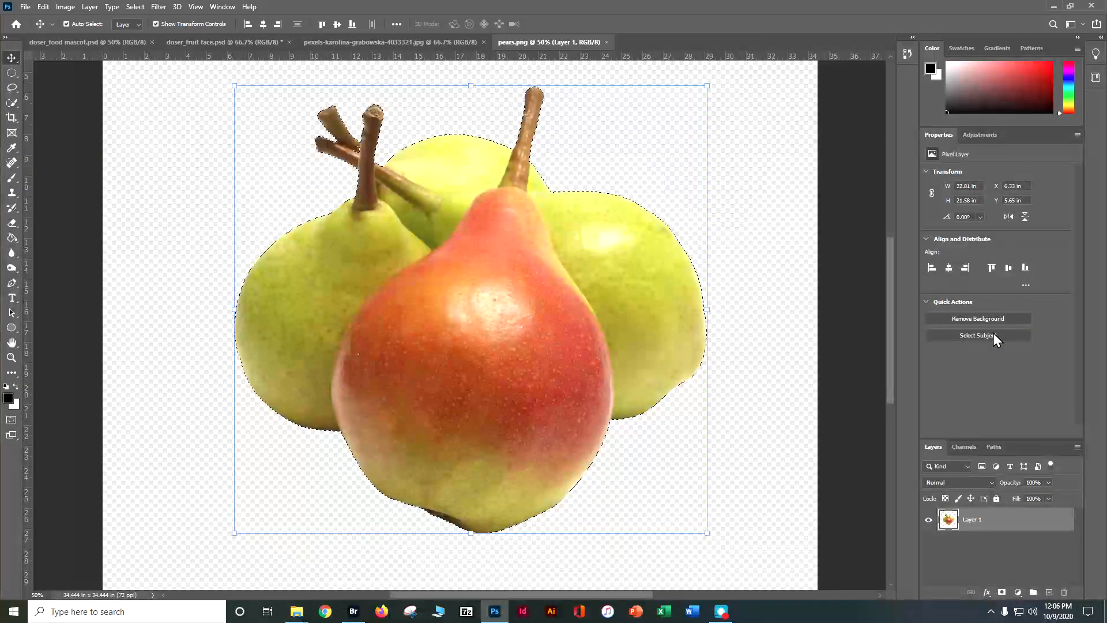
pyautogui.hotkey('ctrl', 'd')
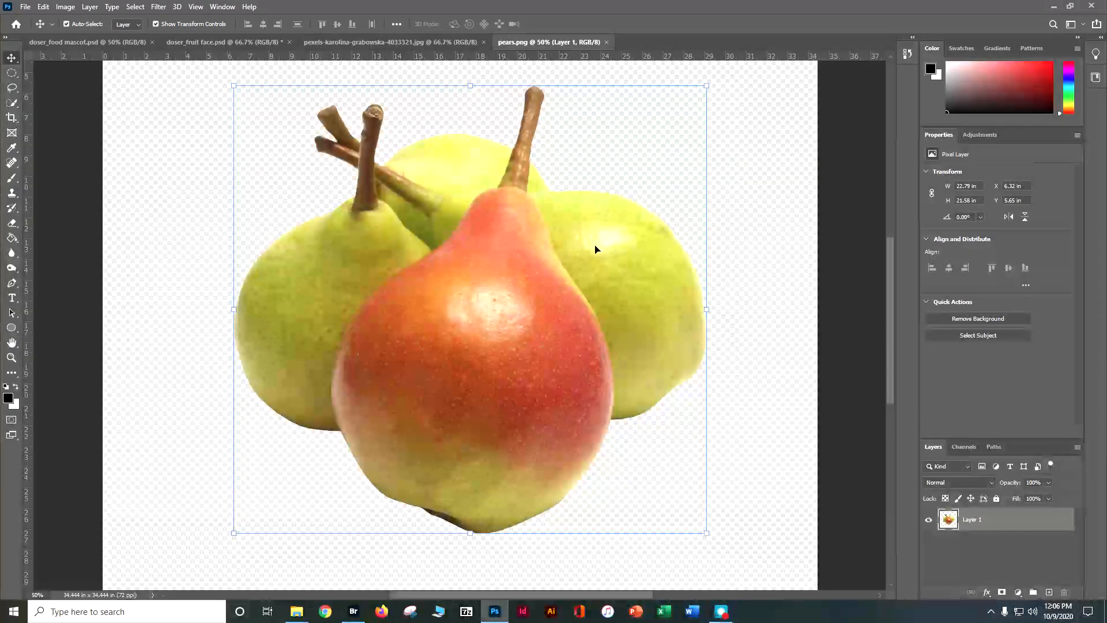
# Step: Trace the front red pear and its stem with the Magnetic Lasso and close the outline into a selection
pyautogui.click(11, 90)
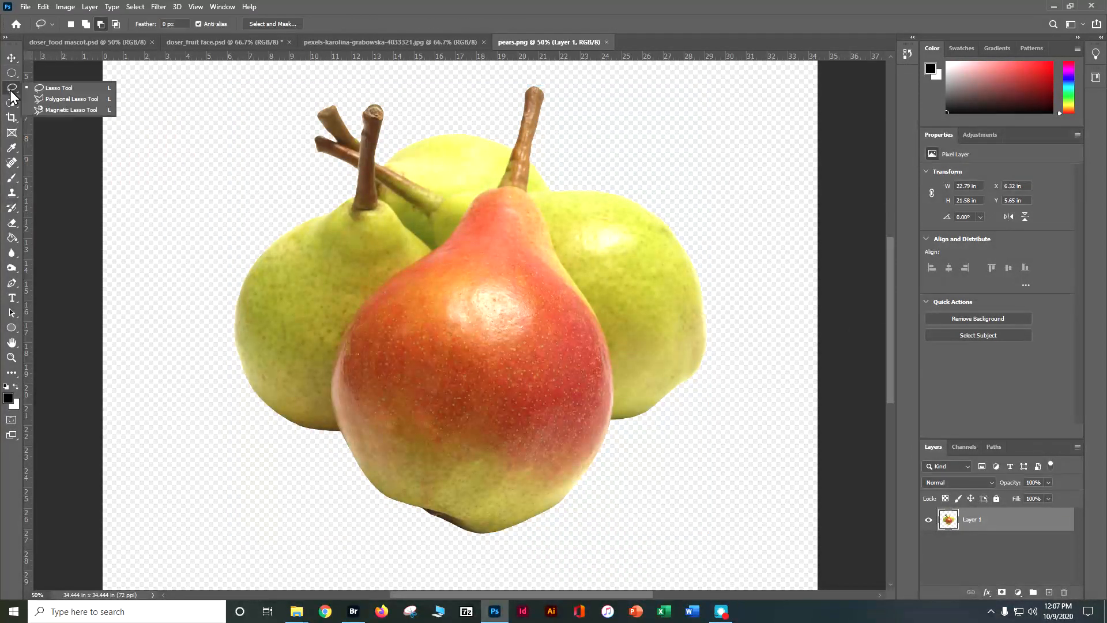
pyautogui.click(40, 110)
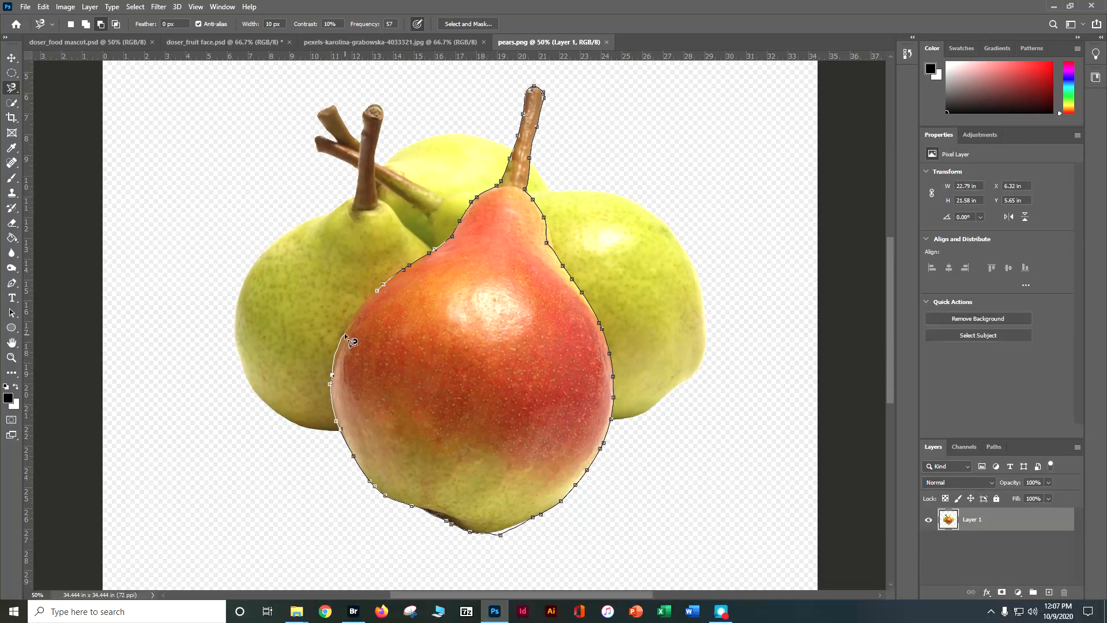
pyautogui.click(344, 334)
pyautogui.click(376, 292)
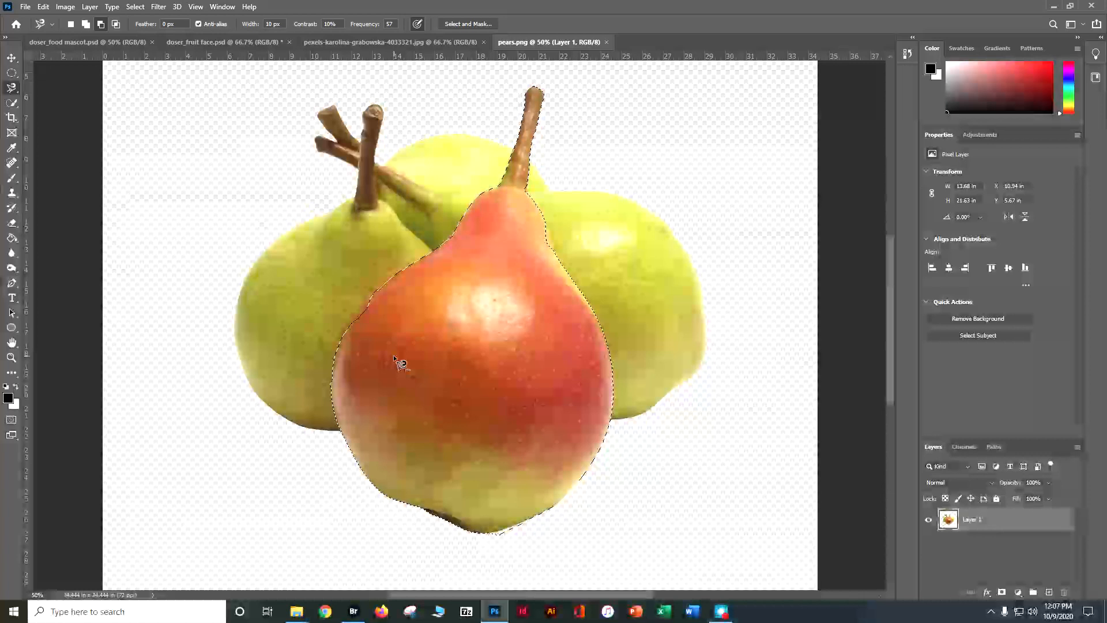
# Step: Add the missed sliver along the red pear's upper left edge to the selection with the Magnetic Lasso
pyautogui.hotkey('ctrl', '+')
pyautogui.hotkey('ctrl', '+')
pyautogui.hotkey('ctrl', '+')
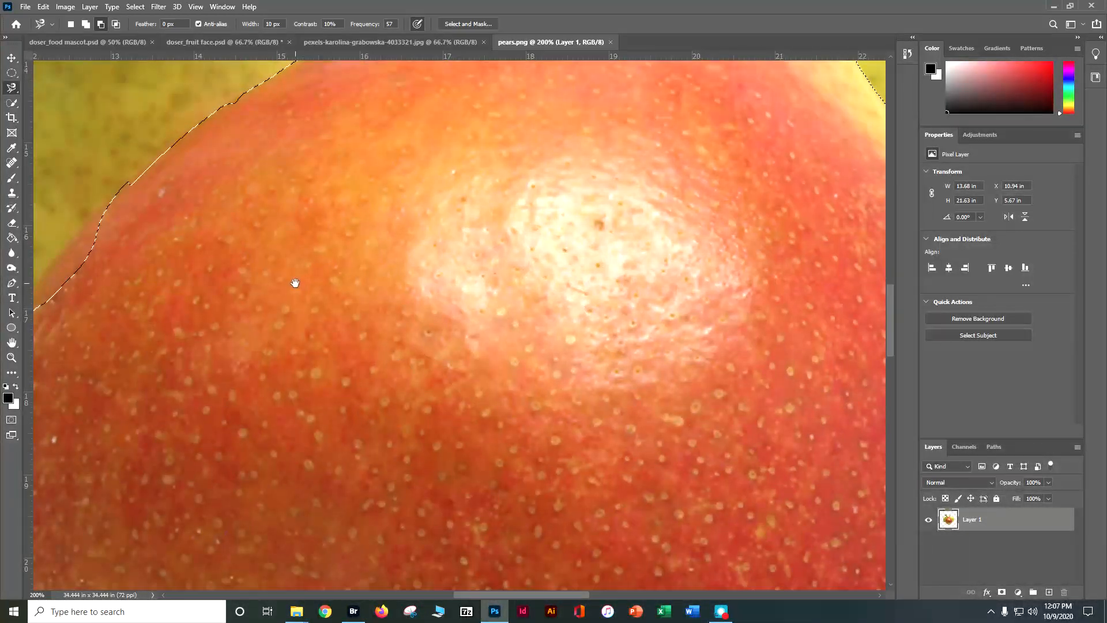
pyautogui.moveTo(210, 299)
pyautogui.mouseDown()
pyautogui.moveTo(514, 341)
pyautogui.moveTo(502, 334)
pyautogui.mouseUp()
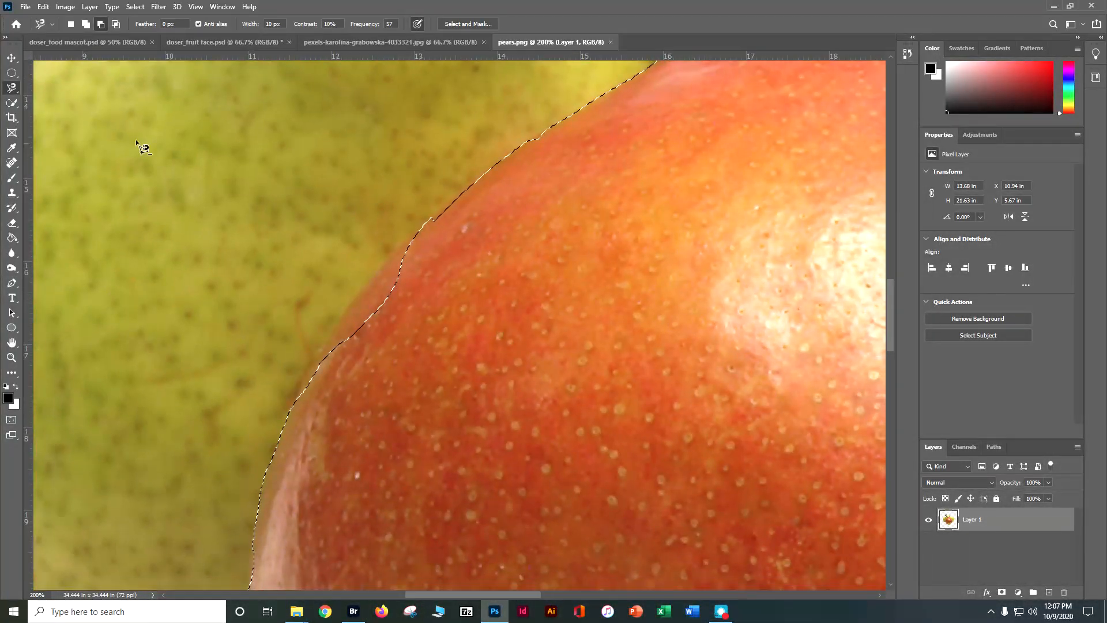
pyautogui.click(86, 23)
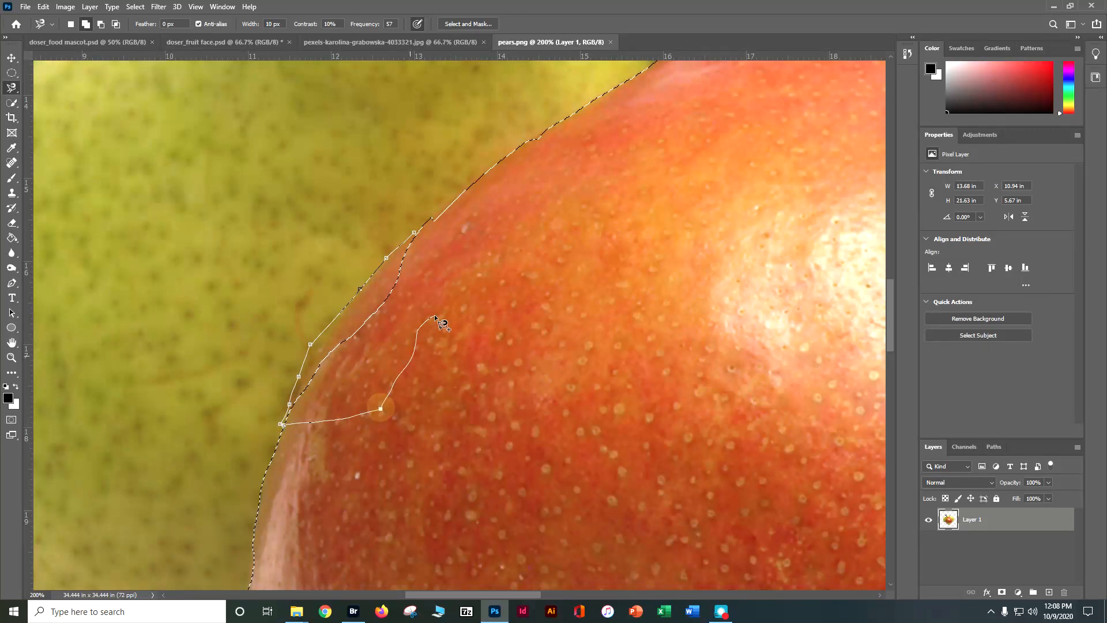
pyautogui.click(414, 234)
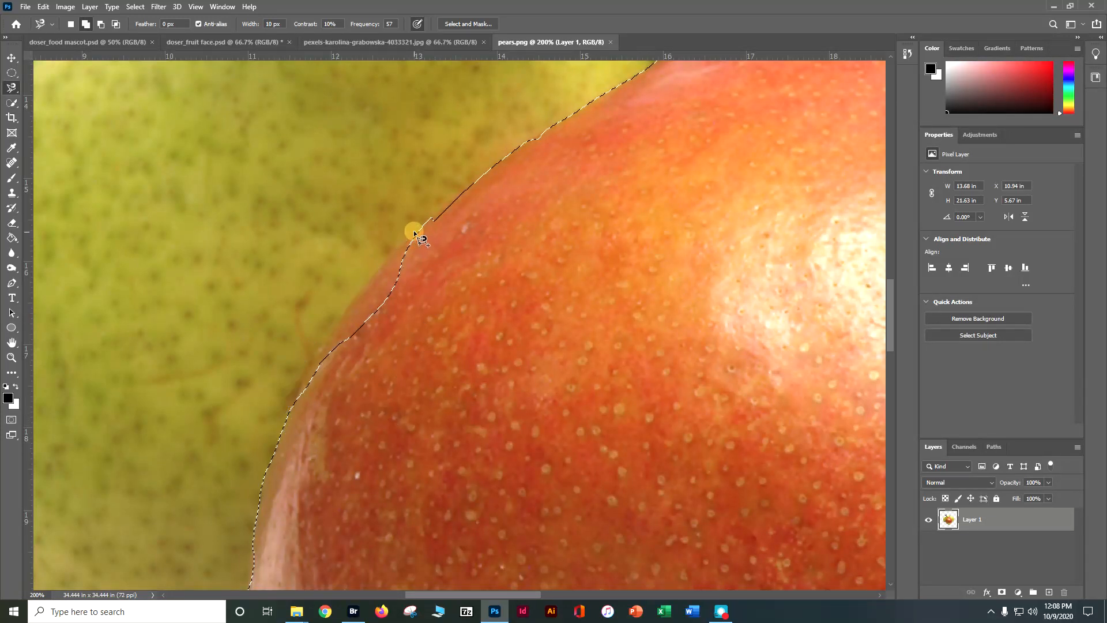
# Step: Add the missed sliver along the right side of the red pear's neck to the selection with the Magnetic Lasso
pyautogui.scroll(-5, 417, 342)
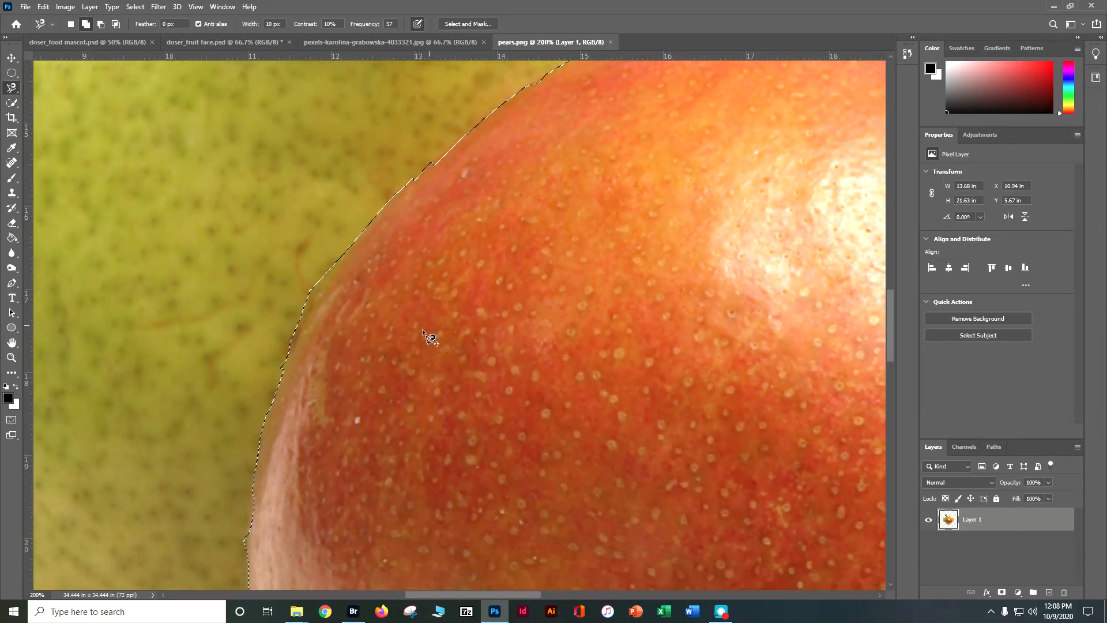
pyautogui.scroll(-7, 436, 293)
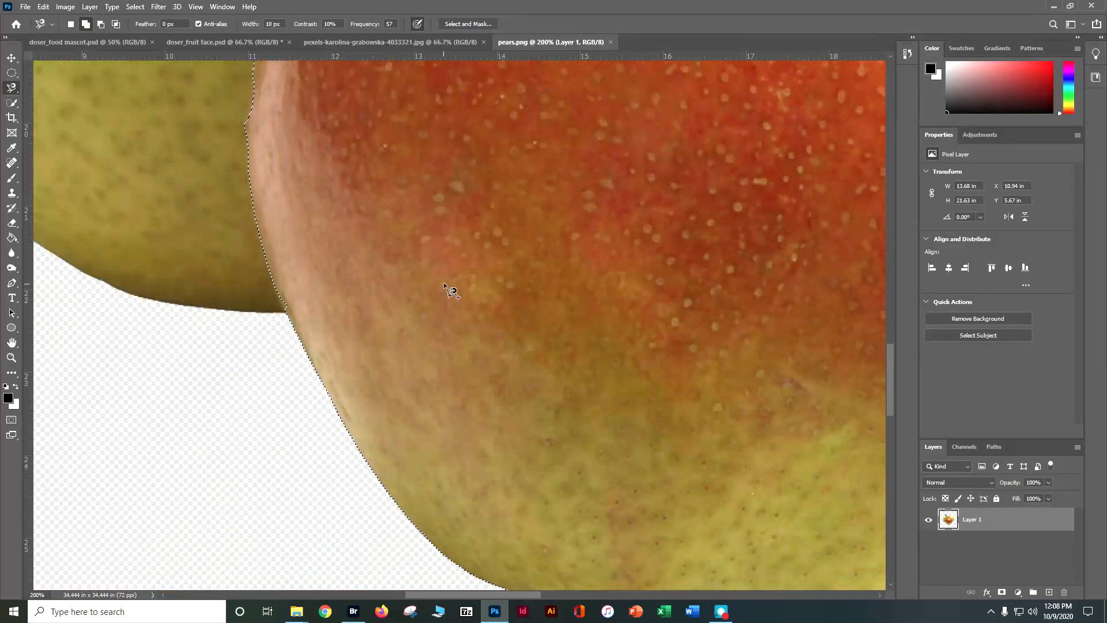
pyautogui.scroll(-2, 665, 323)
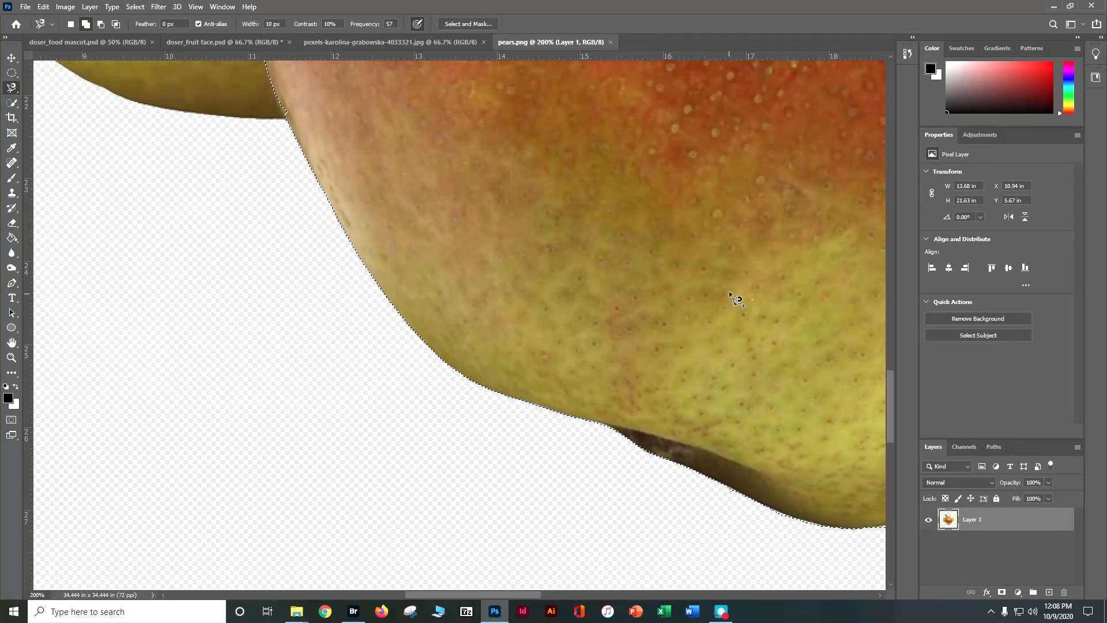
pyautogui.moveTo(742, 265); pyautogui.dragTo(14, 612)
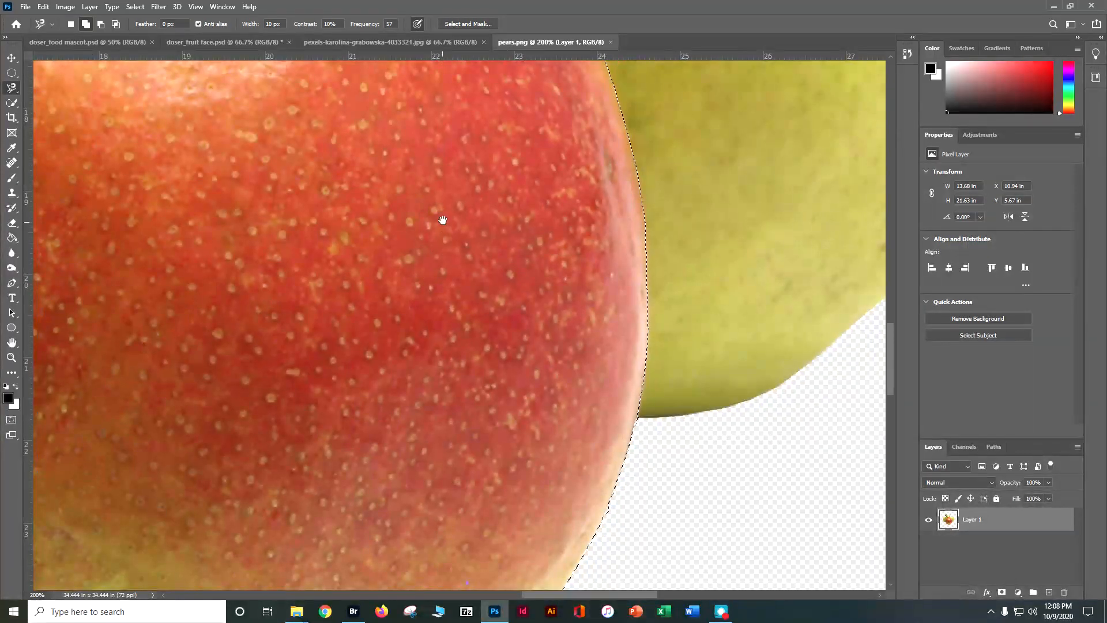
pyautogui.moveTo(442, 219); pyautogui.dragTo(404, 621)
pyautogui.moveTo(326, 235); pyautogui.dragTo(464, 555)
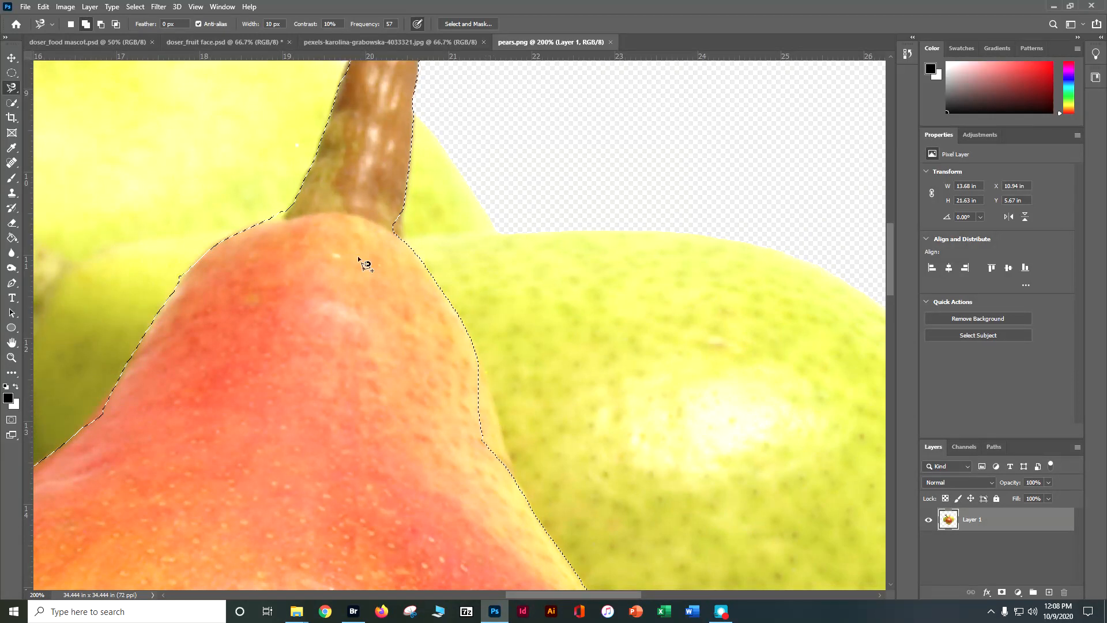
pyautogui.click(475, 351)
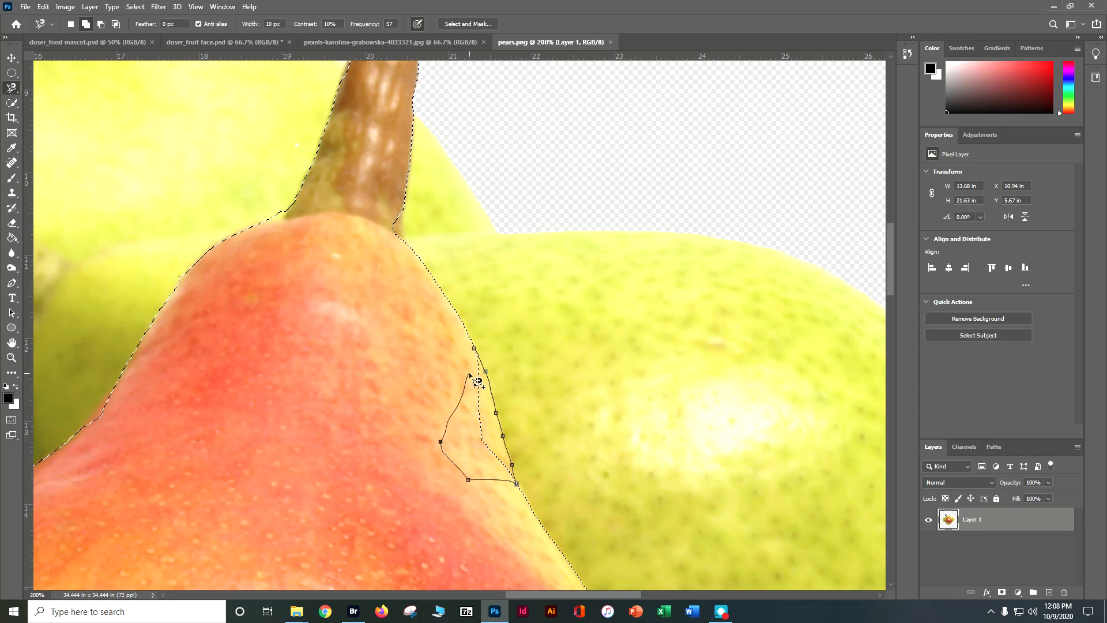
pyautogui.click(472, 350)
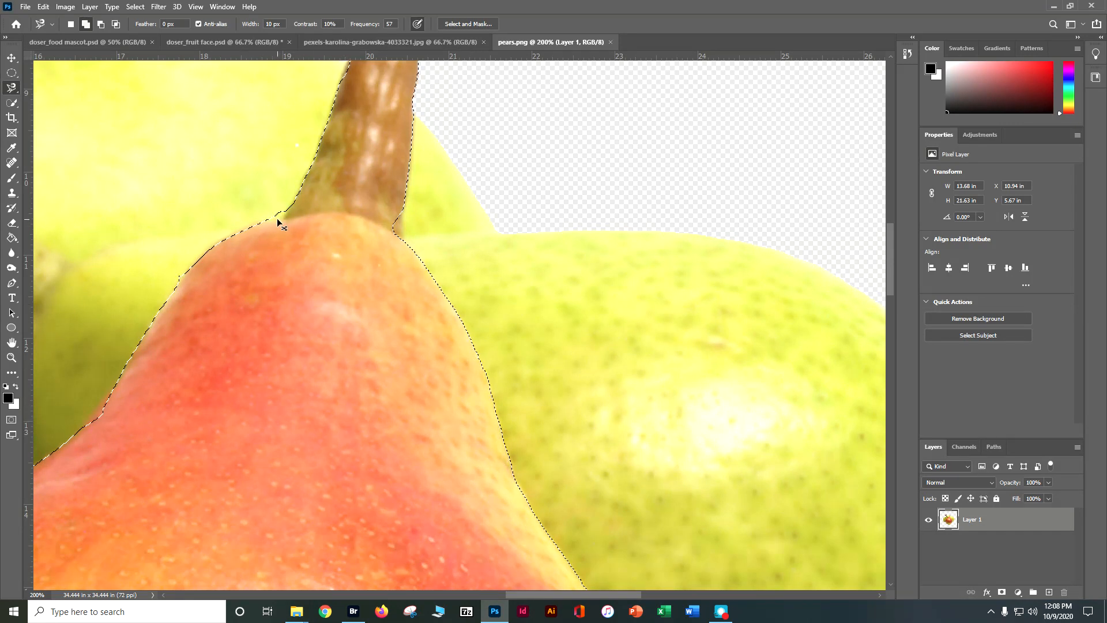
# Step: Subtract the small green background patch at the left base of the red pear's stem from the selection with the Magnetic Lasso
pyautogui.hotkey('ctrl', '+')
pyautogui.hotkey('ctrl', '+')
pyautogui.moveTo(216, 224); pyautogui.dragTo(393, 289)
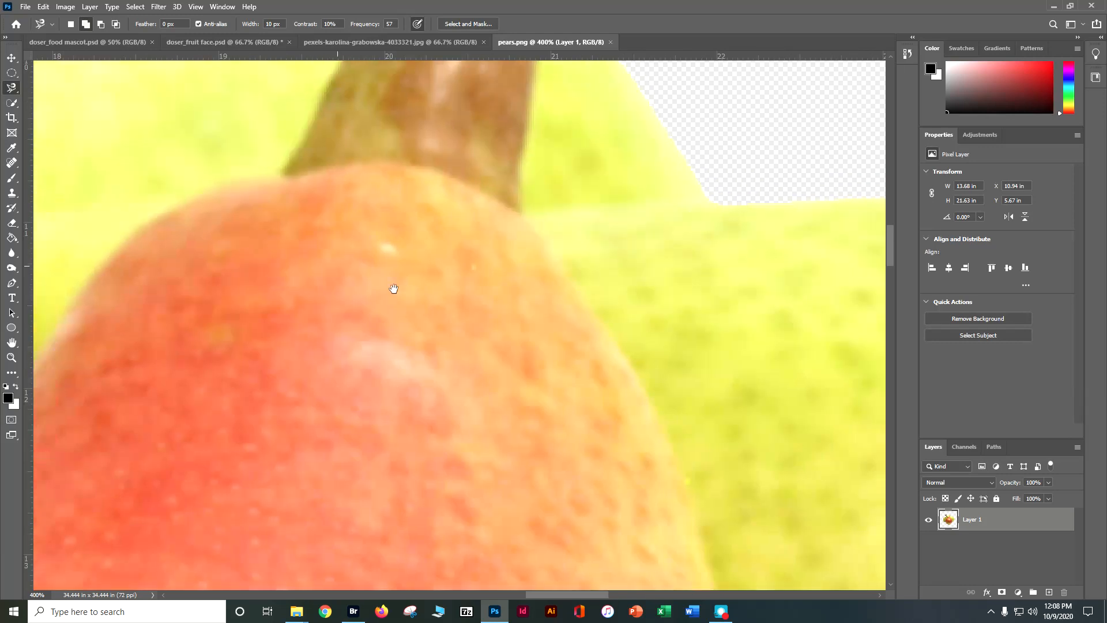
pyautogui.click(99, 25)
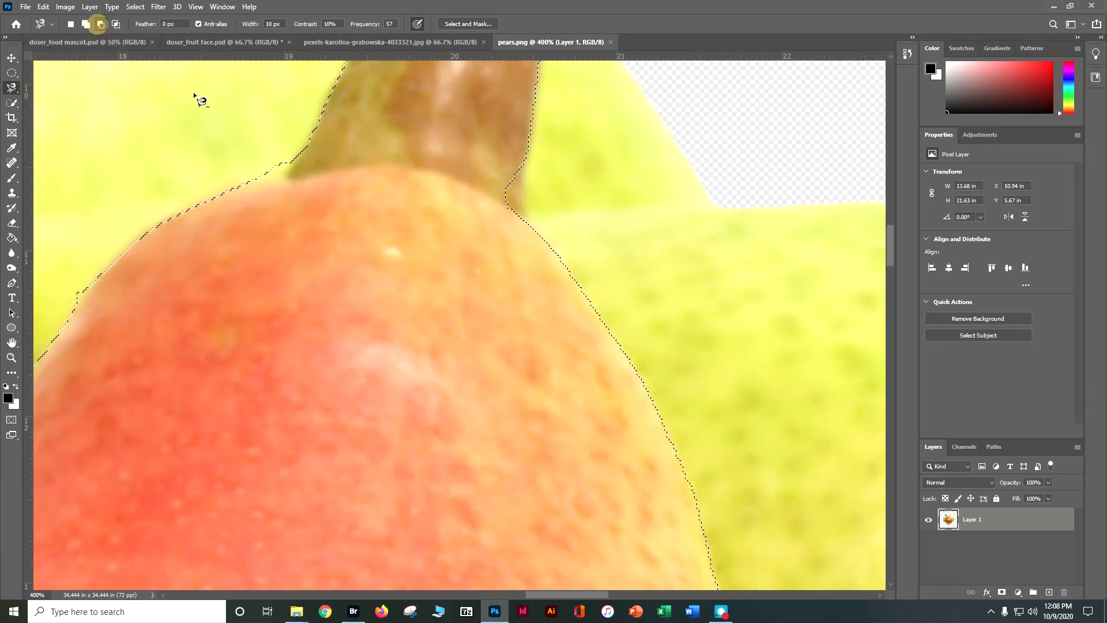
pyautogui.click(282, 184)
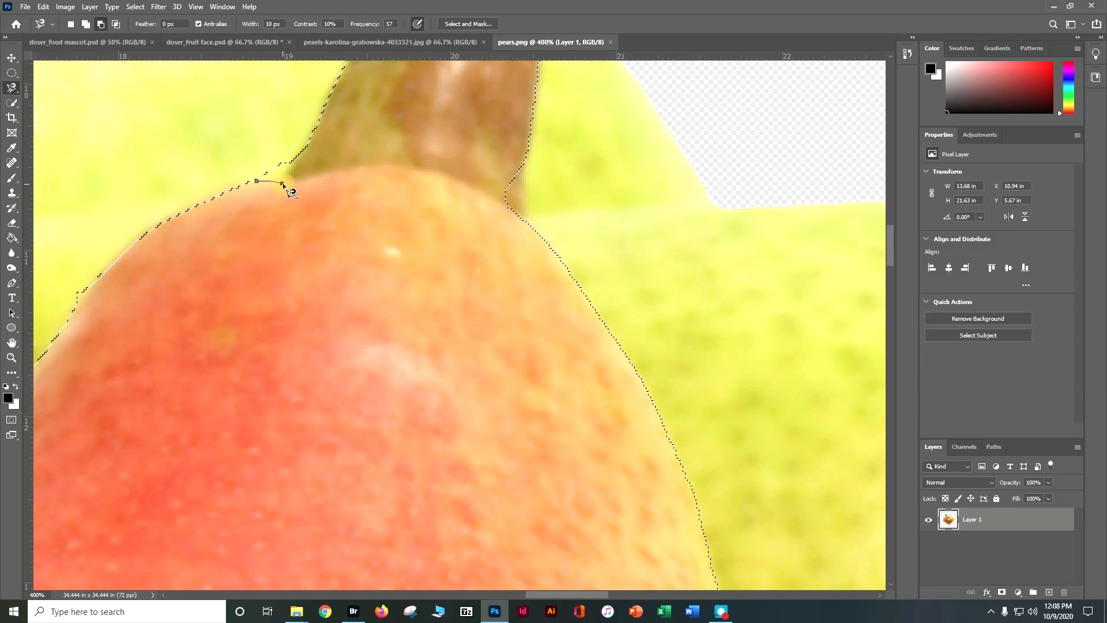
pyautogui.click(298, 153)
pyautogui.click(282, 139)
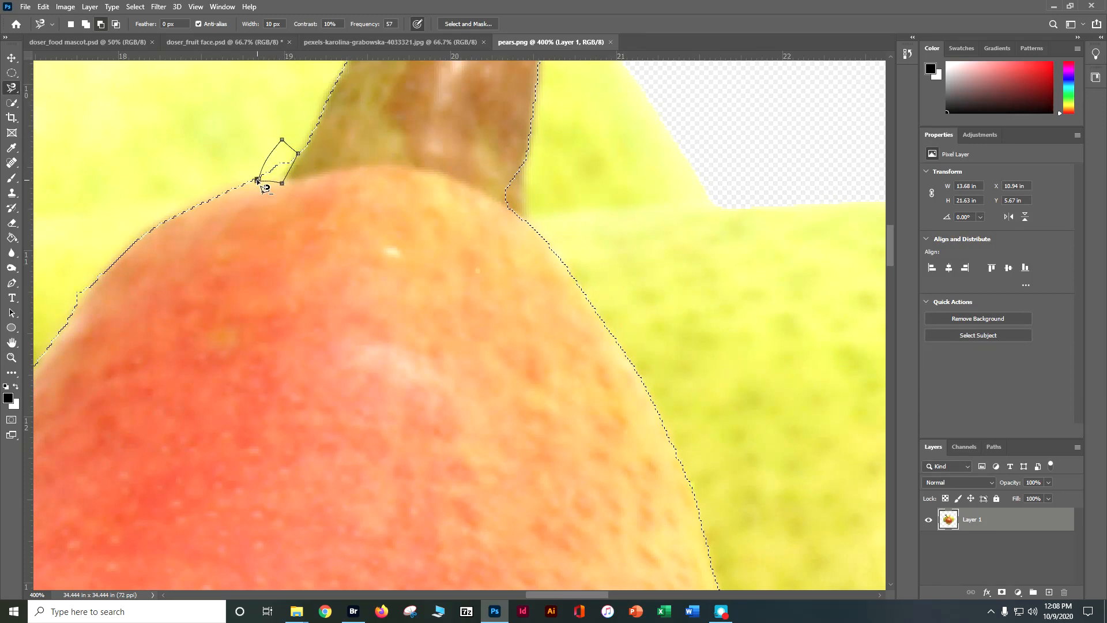
pyautogui.click(257, 181)
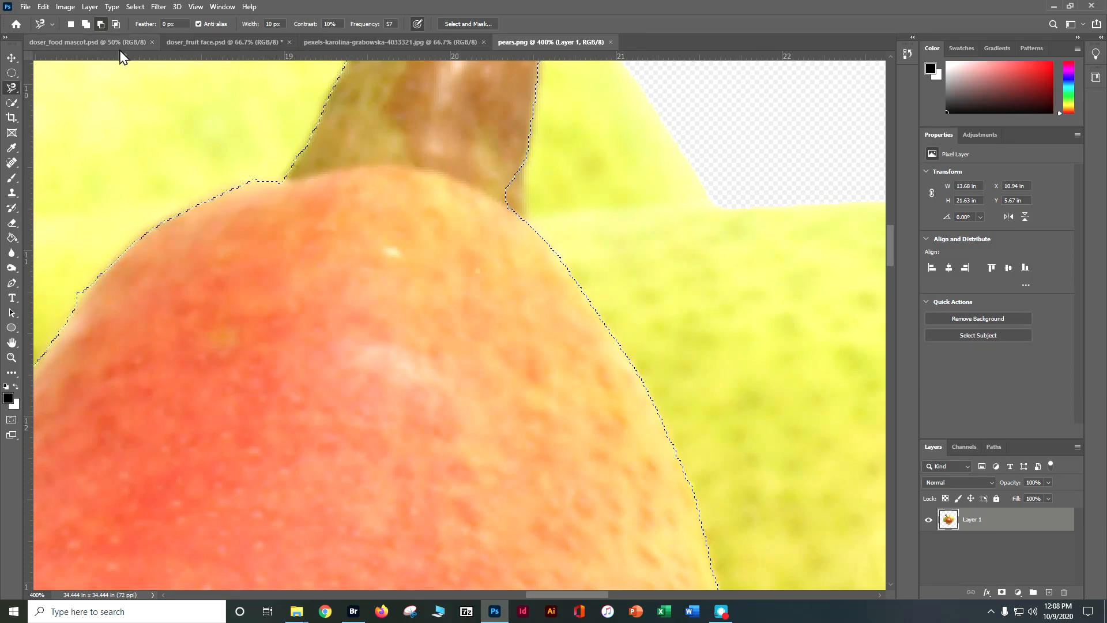
# Step: Add the missed notch at the right base of the red pear's stem to the selection with the Magnetic Lasso
pyautogui.click(86, 24)
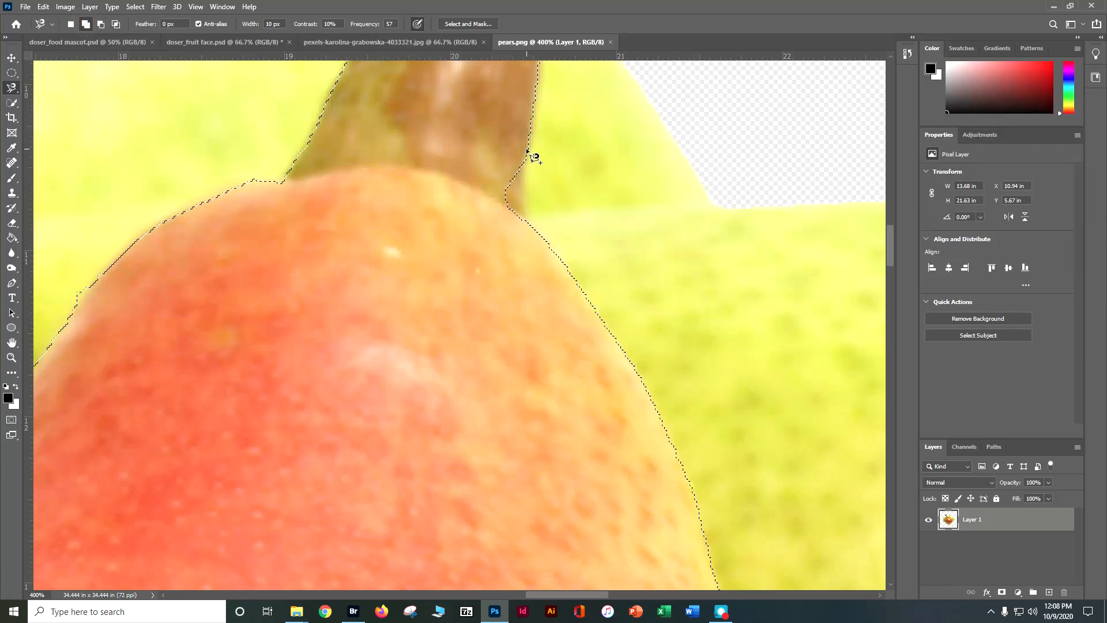
pyautogui.click(526, 151)
pyautogui.click(525, 151)
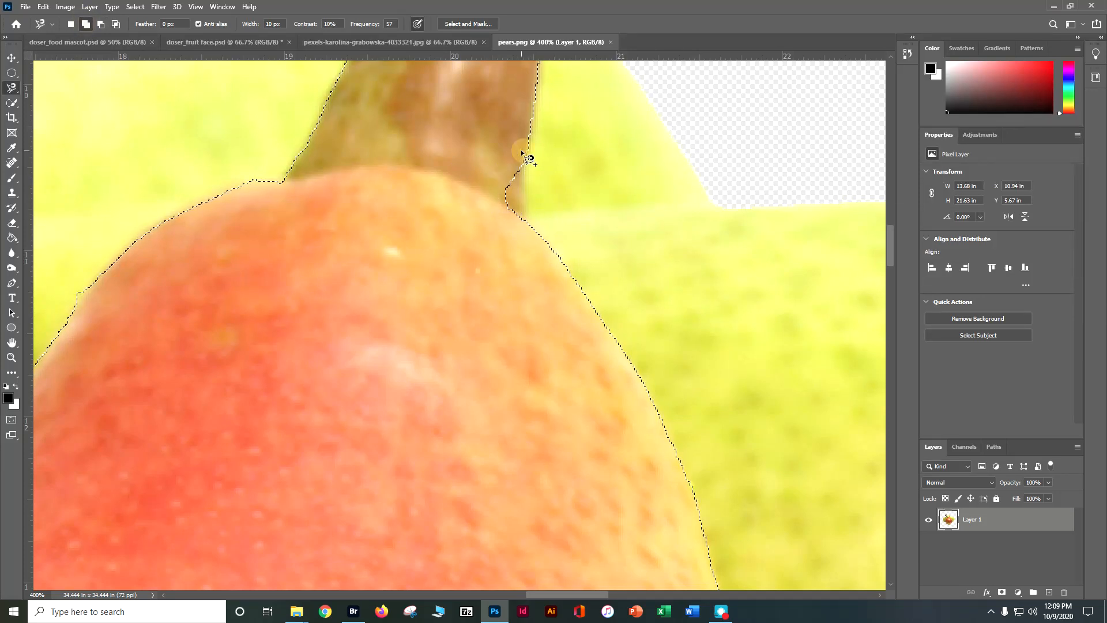
# Step: Check the finished outline, copy the selected red pear and switch to doser_fruit face.psd
pyautogui.hotkey('ctrl', '-')
pyautogui.hotkey('ctrl', '-')
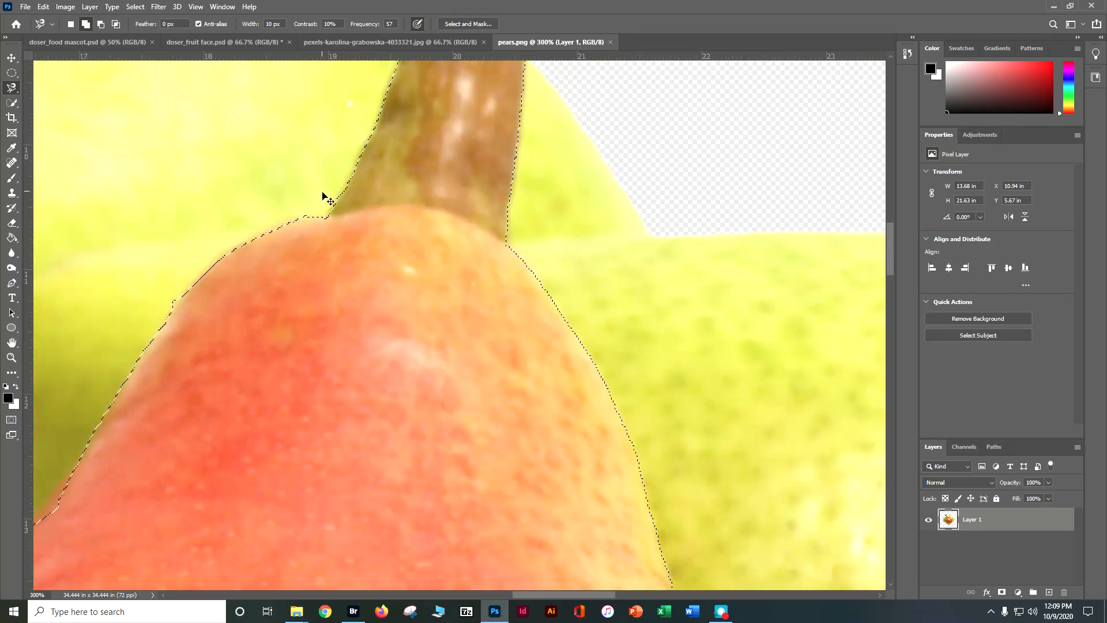
pyautogui.scroll(-5, 323, 192)
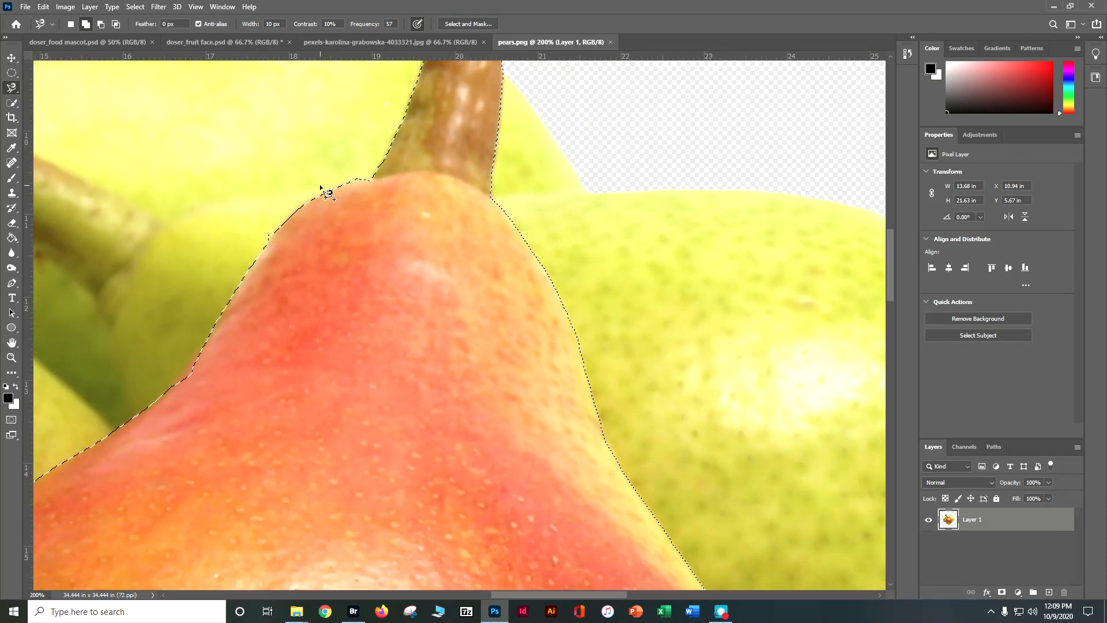
pyautogui.hotkey('ctrl', '-')
pyautogui.hotkey('ctrl', '-')
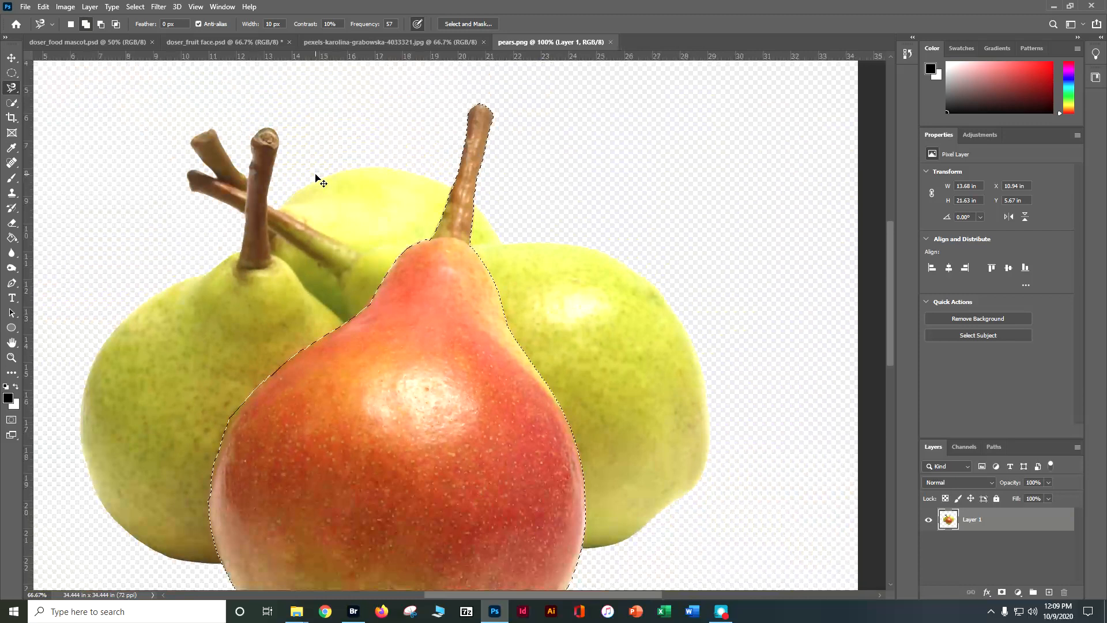
pyautogui.scroll(-2, 334, 169)
pyautogui.scroll(-3, 333, 173)
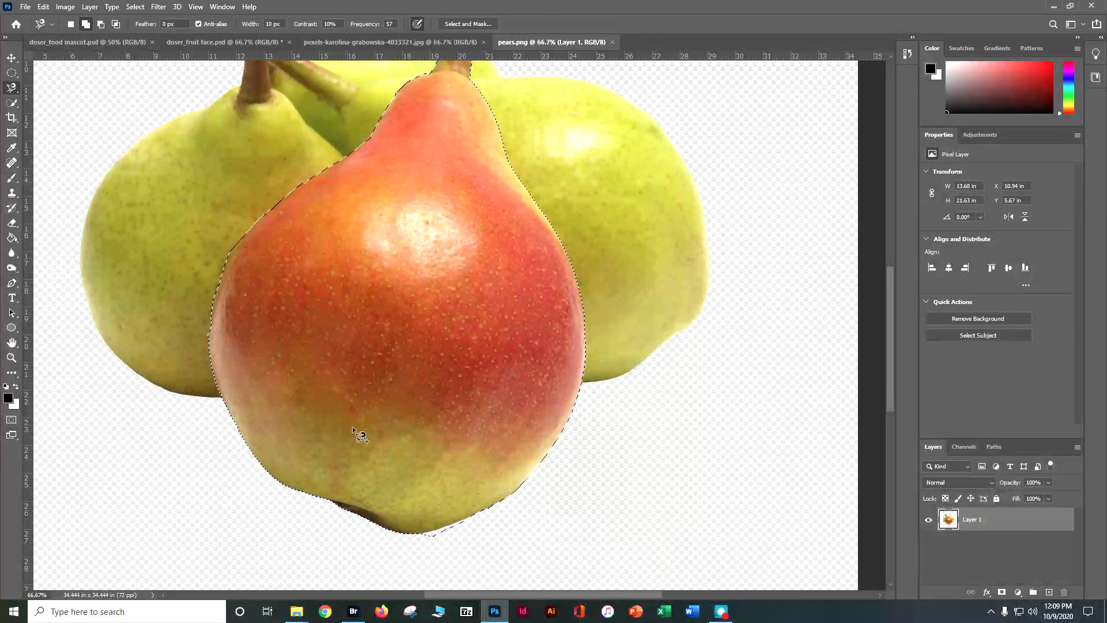
pyautogui.click(11, 58)
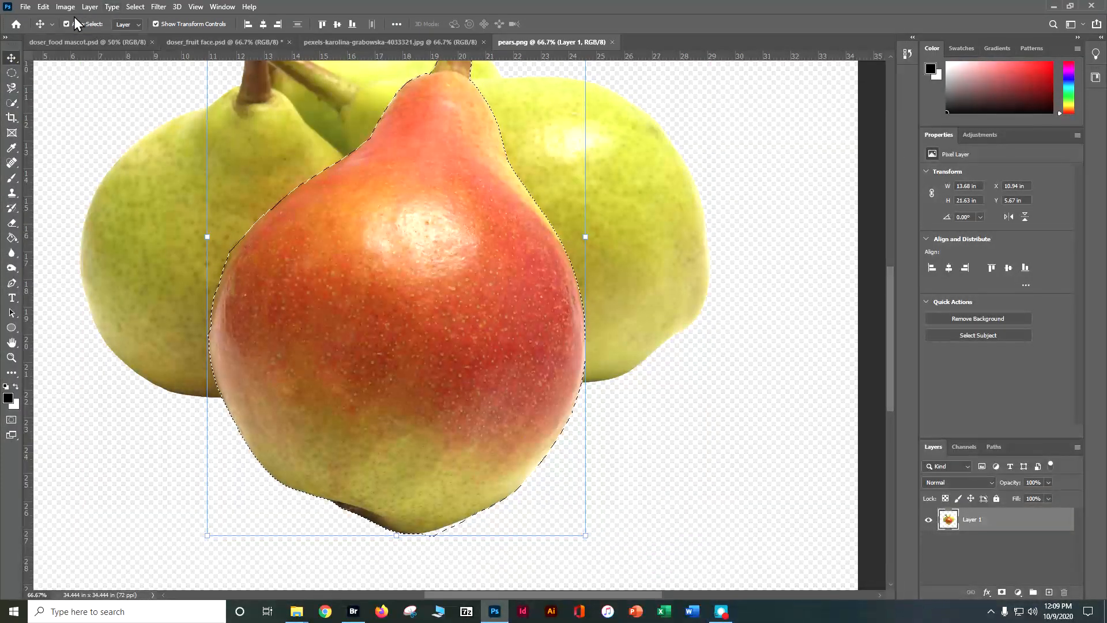
pyautogui.click(199, 43)
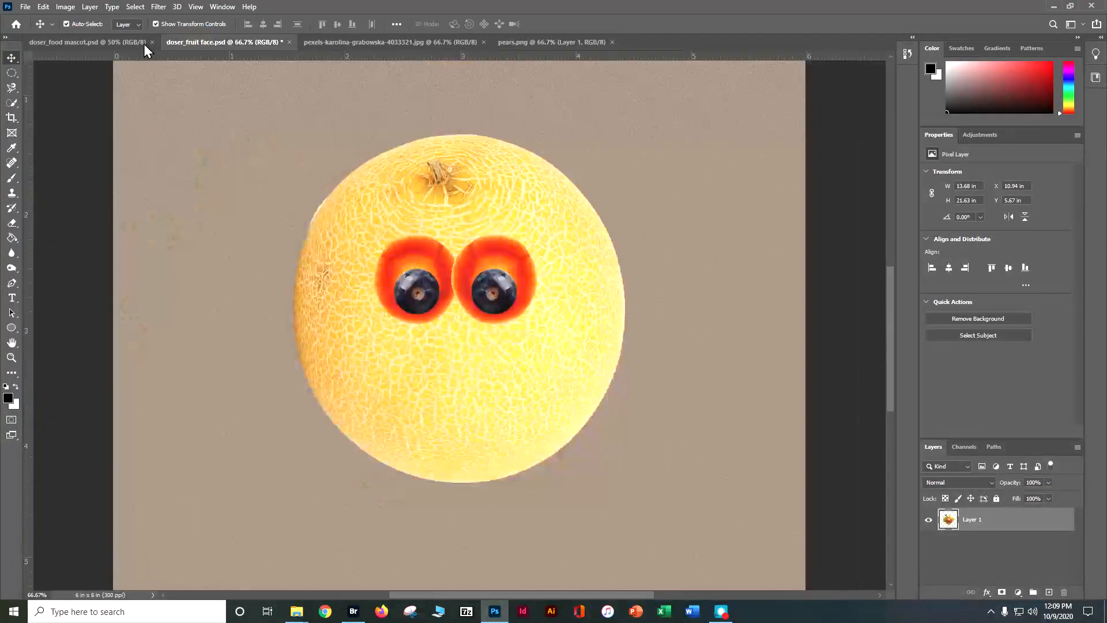
# Step: Close doser_food mascot.psd and paste the copied red pear into doser_fruit face.psd
pyautogui.click(148, 41)
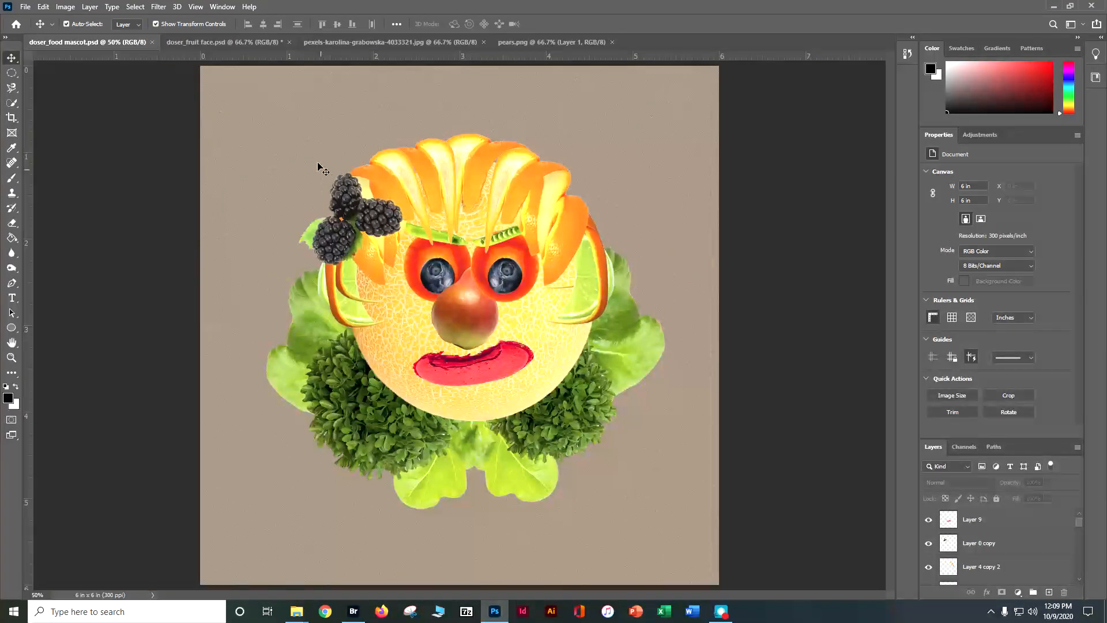
pyautogui.click(152, 42)
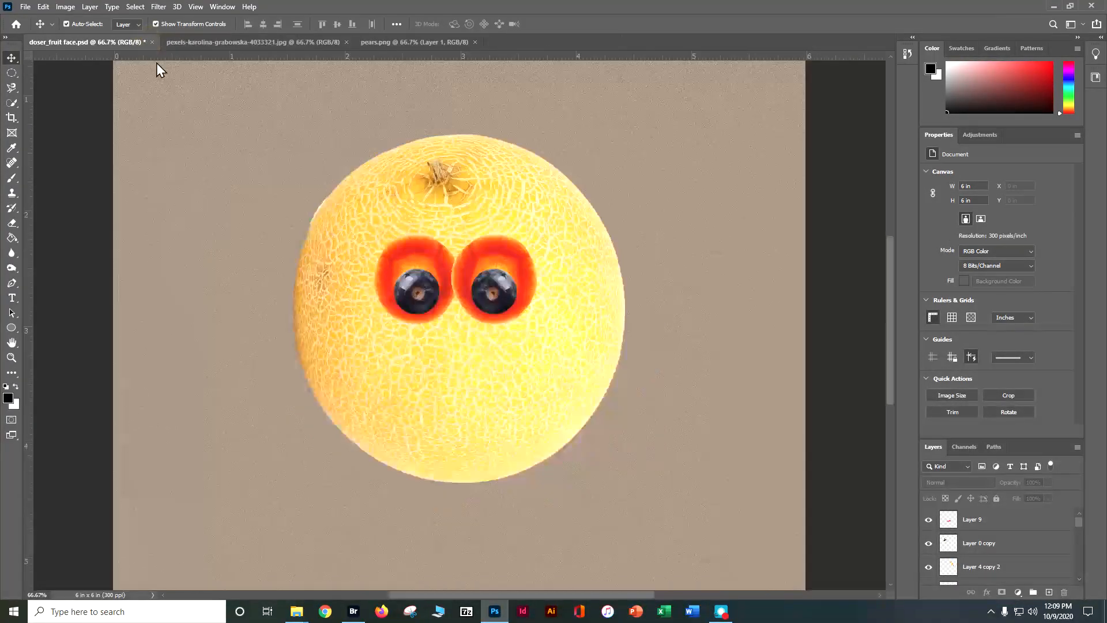
pyautogui.hotkey('ctrl', 'v')
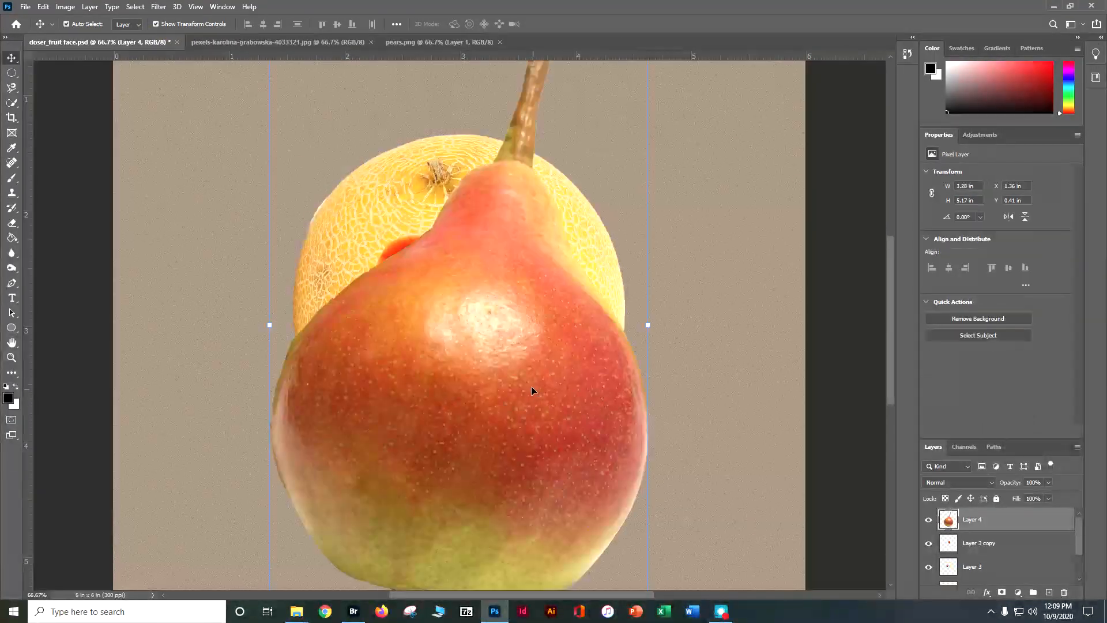
# Step: Scale the pasted pear down to about 1.03 × 1.62 in and place it as a nose between and below the eyes
pyautogui.hotkey('ctrl', '-')
pyautogui.hotkey('ctrl', '-')
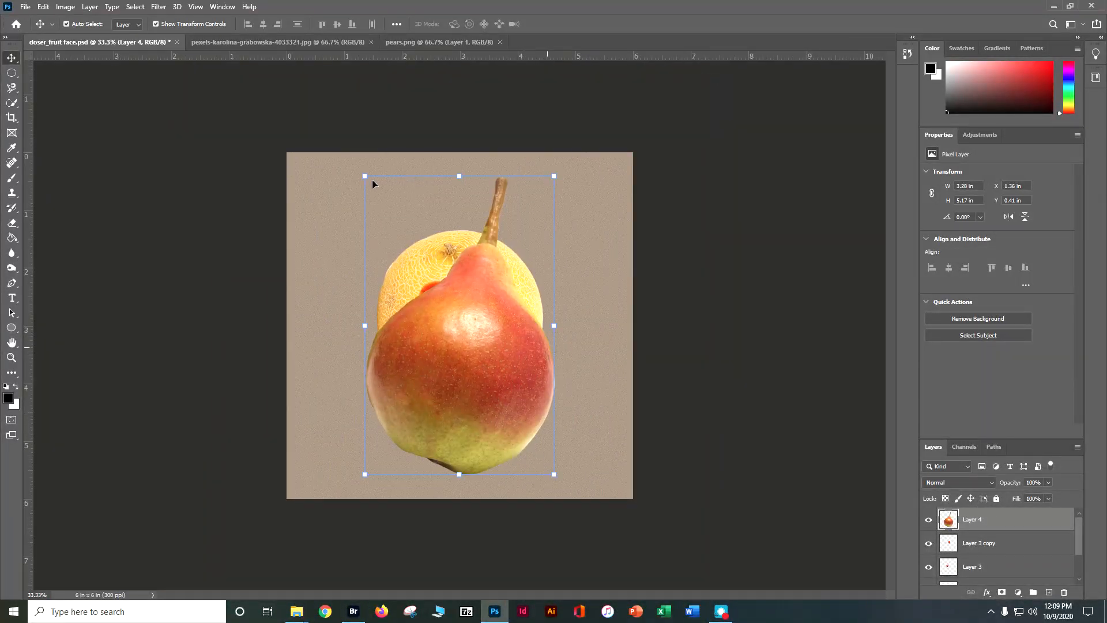
pyautogui.moveTo(377, 190); pyautogui.dragTo(491, 383)
pyautogui.moveTo(514, 442); pyautogui.dragTo(517, 444)
pyautogui.moveTo(457, 372)
pyautogui.mouseDown()
pyautogui.moveTo(452, 346)
pyautogui.moveTo(463, 354)
pyautogui.mouseUp()
pyautogui.press('Return')
pyautogui.click(513, 342)
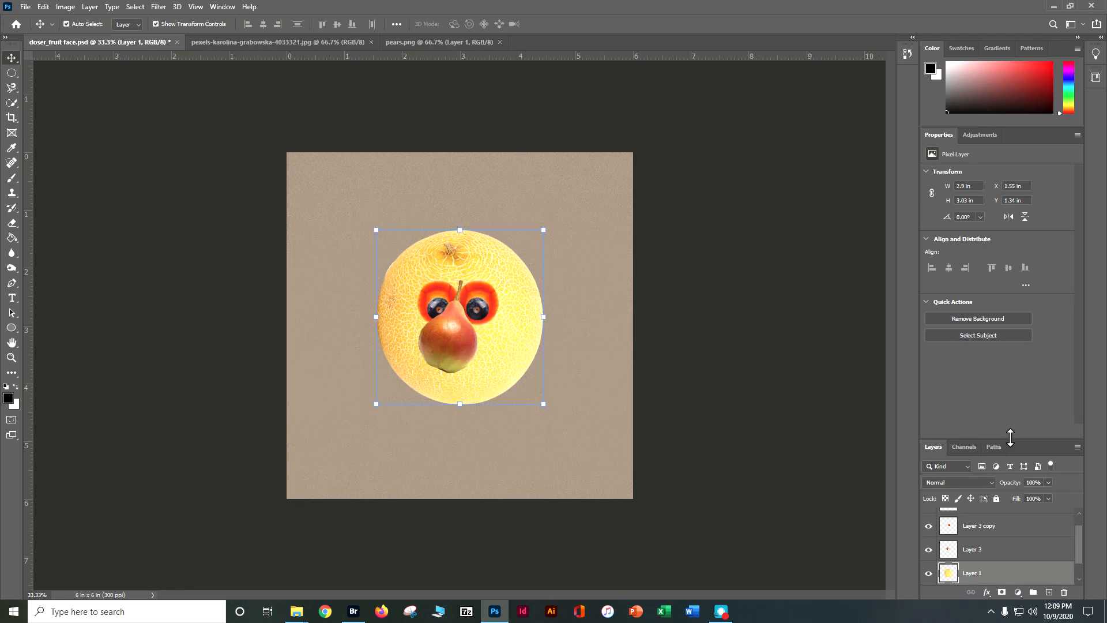
# Step: Identify the pear's layer by toggling its visibility and move it below both eye layers, just above the melon's Layer 1
pyautogui.moveTo(1006, 436); pyautogui.dragTo(1032, 325)
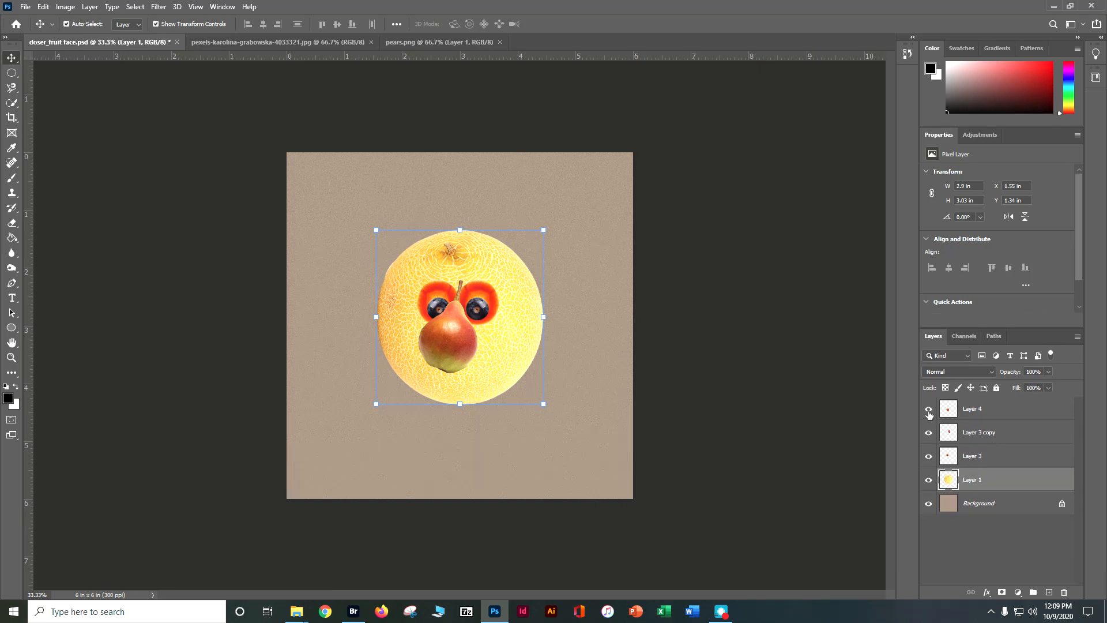
pyautogui.click(928, 409)
pyautogui.click(927, 409)
pyautogui.click(928, 410)
pyautogui.click(927, 409)
pyautogui.moveTo(982, 410); pyautogui.dragTo(991, 464)
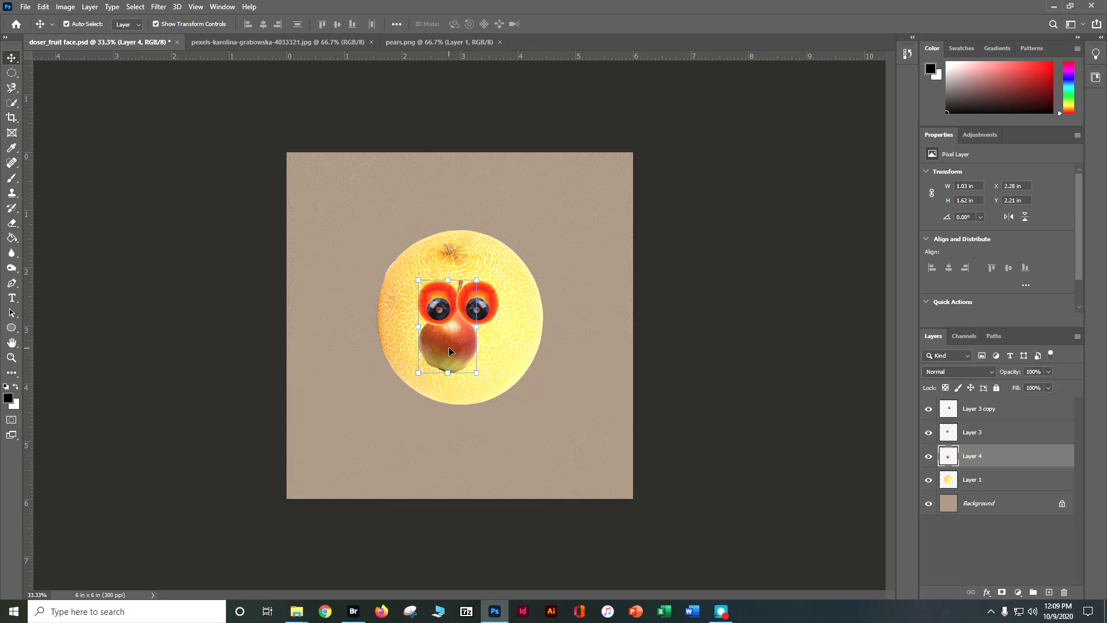
# Step: Scale the pear nose to about 85% and rotate it about 18.5° beneath the eyes
pyautogui.moveTo(449, 348)
pyautogui.mouseDown()
pyautogui.moveTo(479, 363)
pyautogui.moveTo(463, 351)
pyautogui.moveTo(412, 358)
pyautogui.moveTo(454, 344)
pyautogui.moveTo(447, 351)
pyautogui.mouseUp()
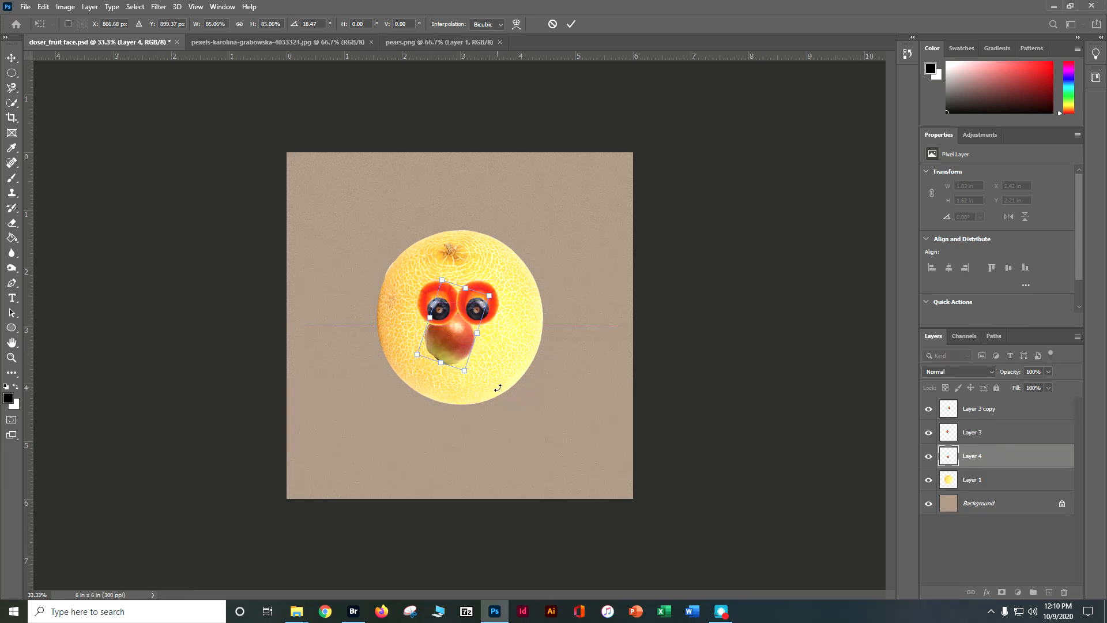
pyautogui.press('Return')
pyautogui.click(525, 410)
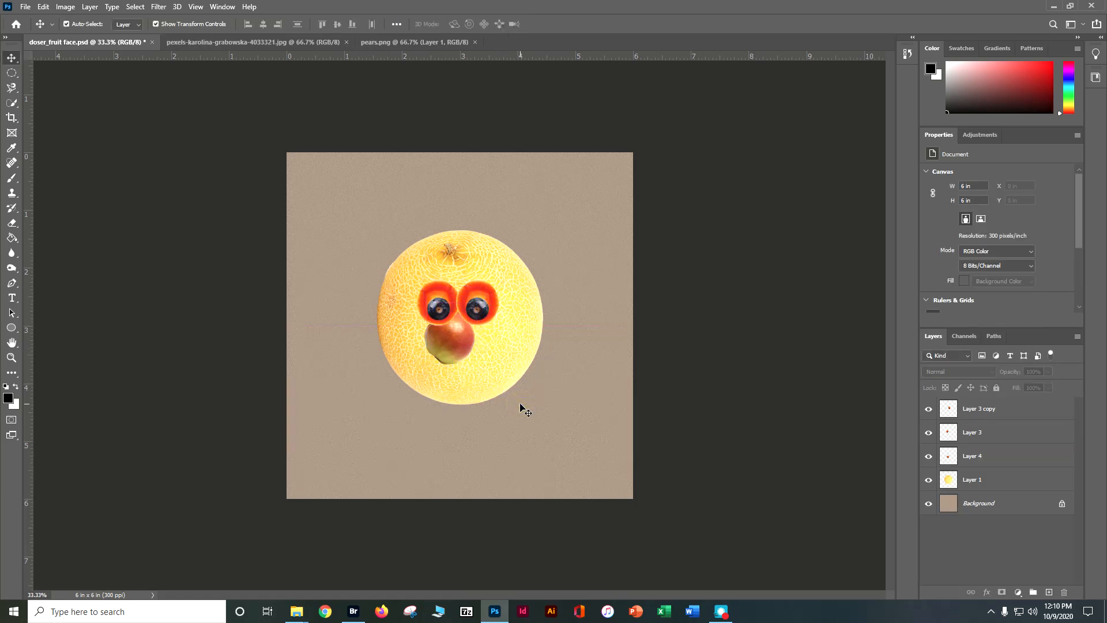
# Step: Rotate the pear nose by about -7.8° and move its layer between Layer 3 copy and Layer 3
pyautogui.hotkey('ctrl', '+')
pyautogui.keyDown('ctrl'); pyautogui.click(435, 347); pyautogui.keyUp('ctrl')
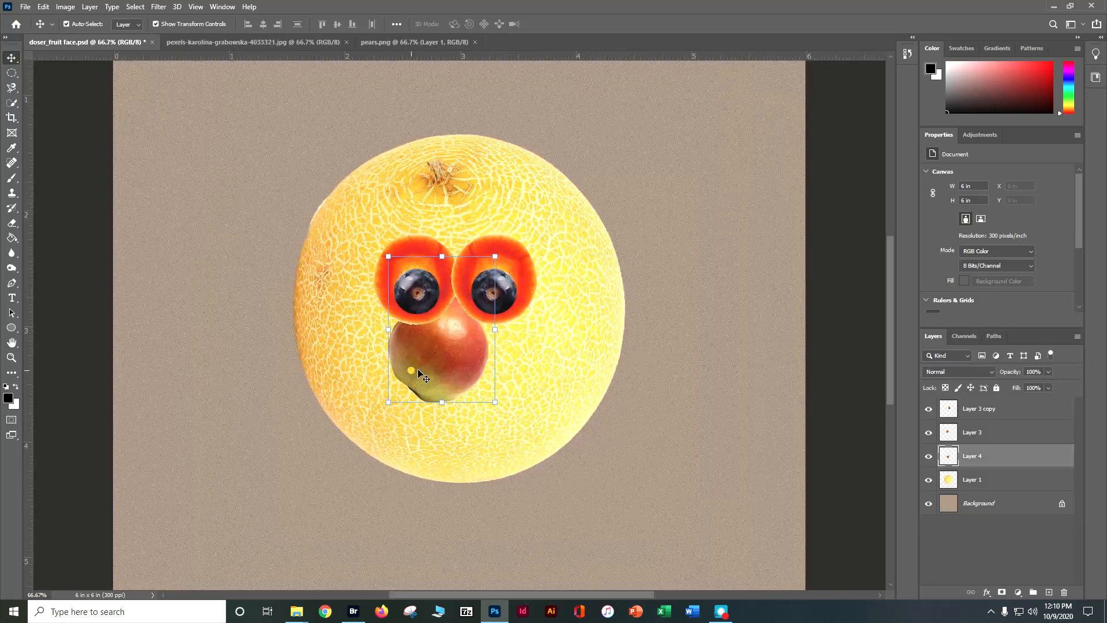
pyautogui.moveTo(375, 411); pyautogui.dragTo(386, 420)
pyautogui.moveTo(467, 370); pyautogui.dragTo(471, 371)
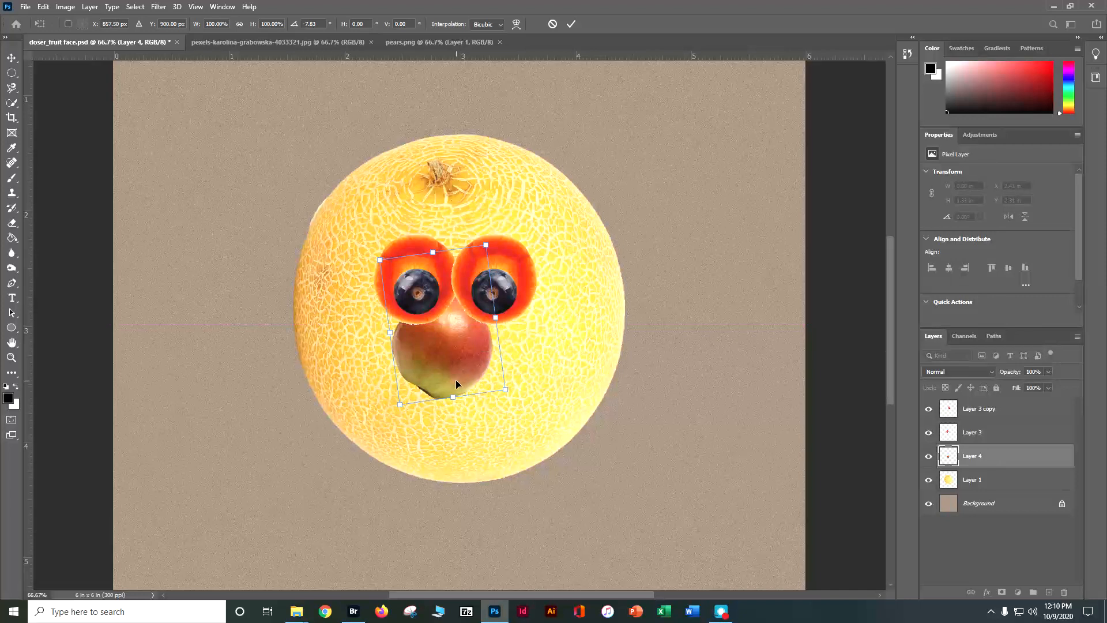
pyautogui.press('Escape')
pyautogui.moveTo(964, 459); pyautogui.dragTo(965, 422)
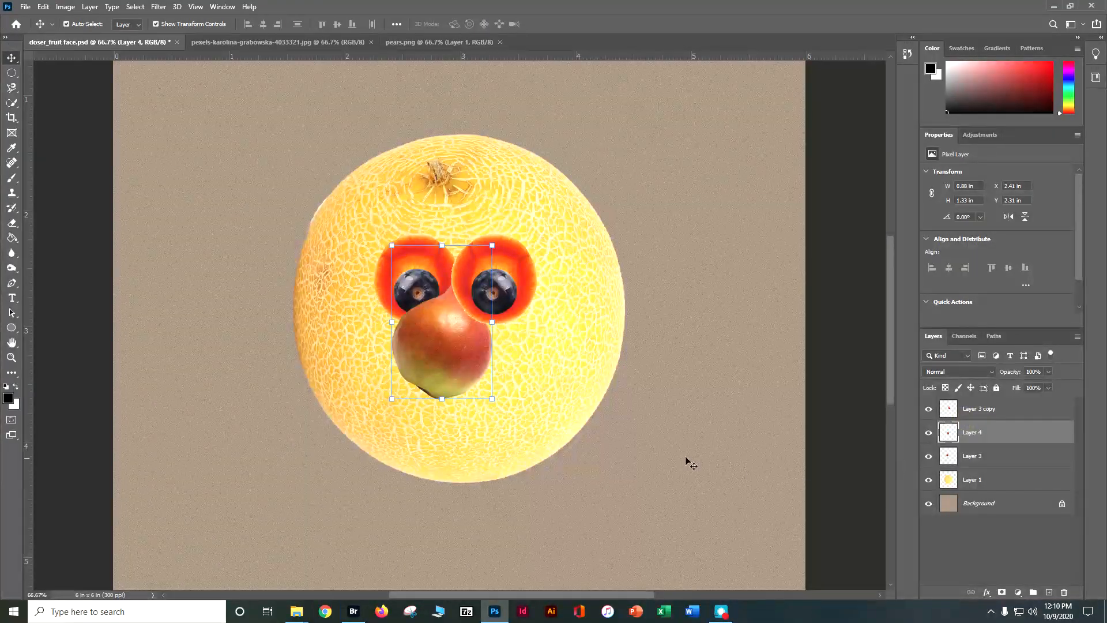
# Step: Nudge the pear nose slightly to the right to centre it under the eyes and save the document
pyautogui.moveTo(464, 367); pyautogui.dragTo(473, 369)
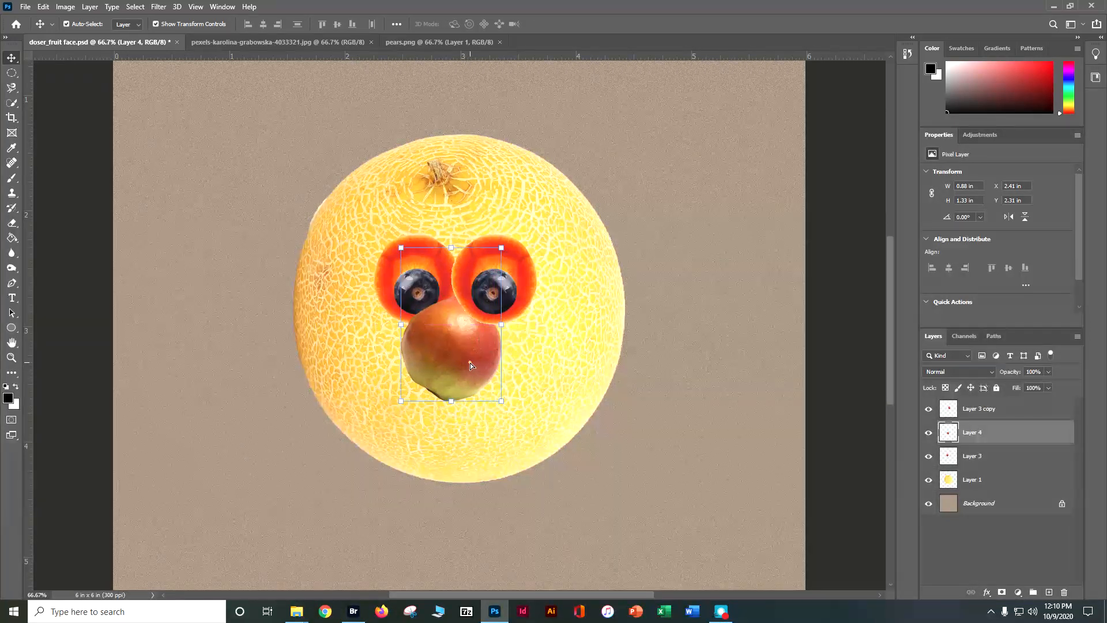
pyautogui.click(689, 398)
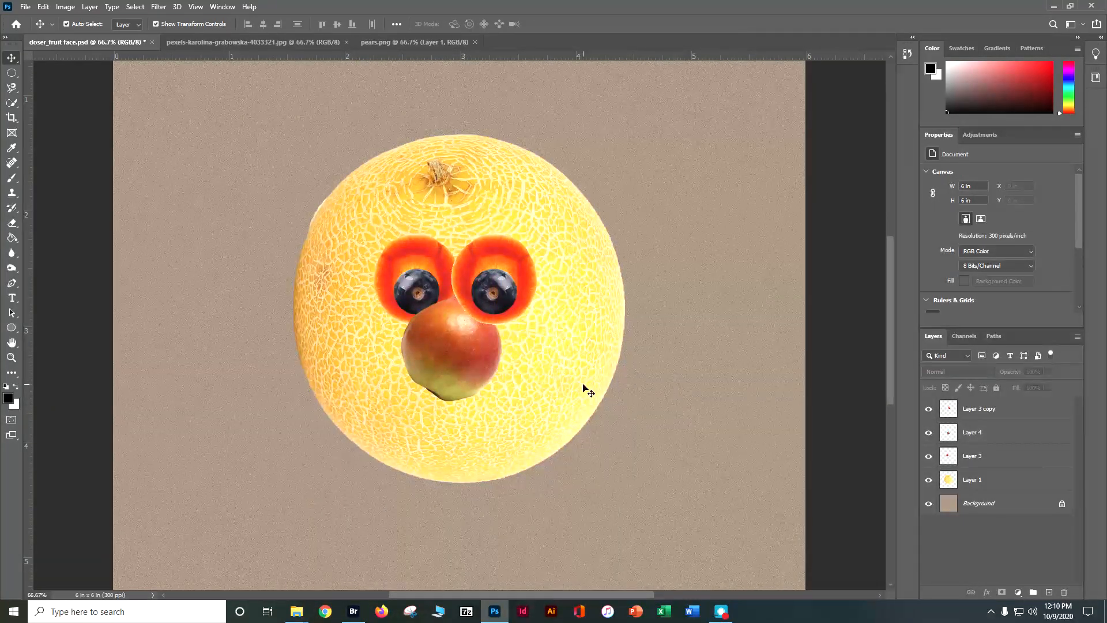
pyautogui.hotkey('ctrl', 's')
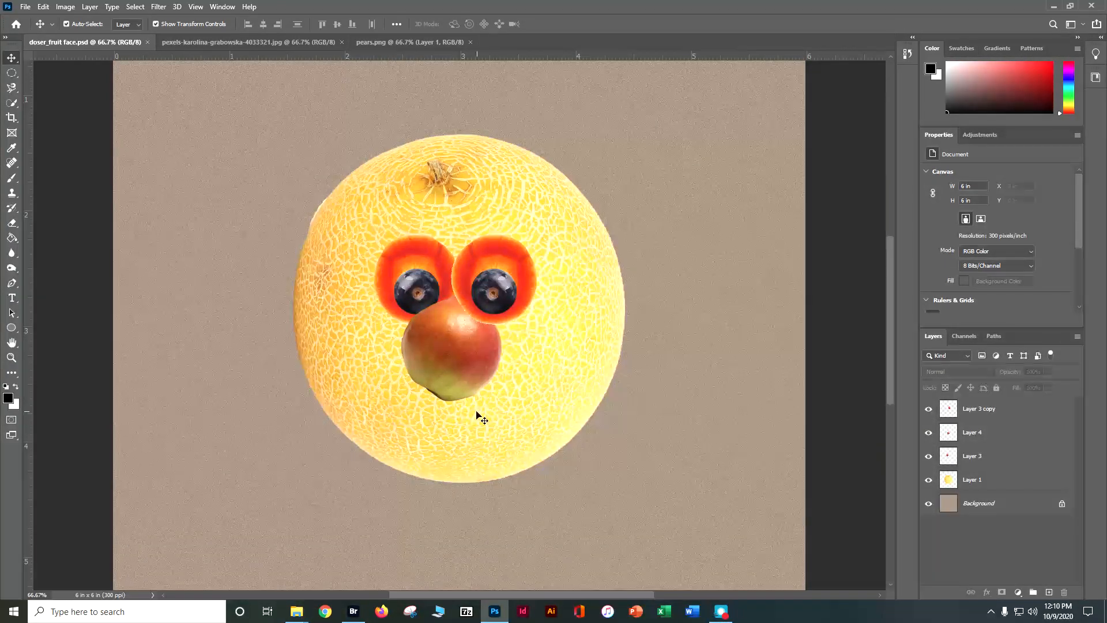
# Step: Close pears.png, switch to Bridge and open FO-macaron-2.jpg with Adobe Photoshop 2020
pyautogui.click(443, 38)
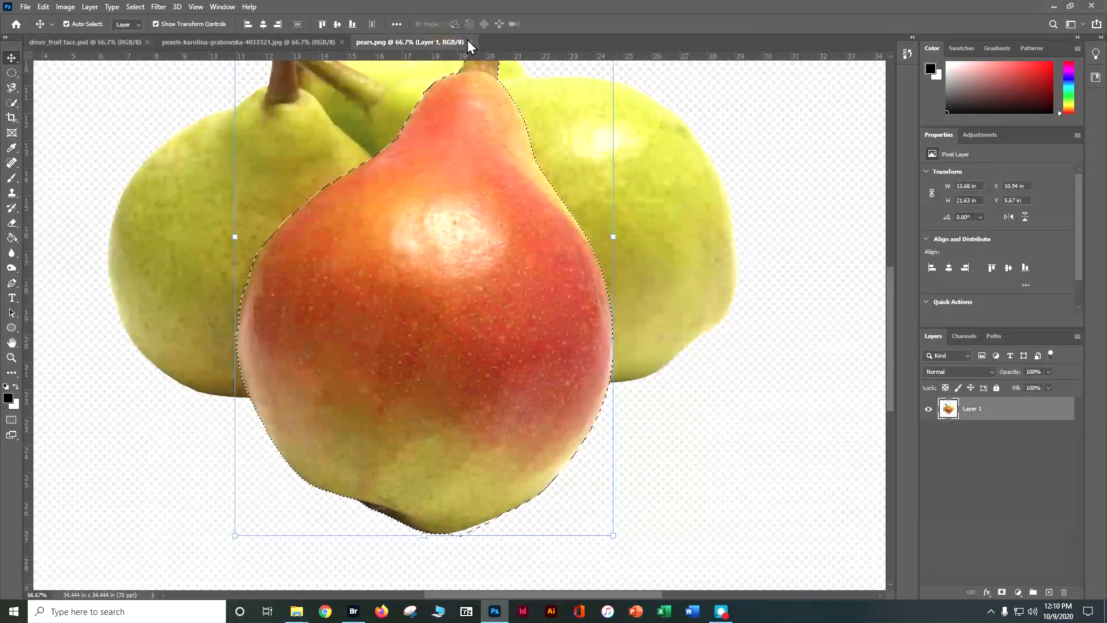
pyautogui.hotkey('ctrl', 'w')
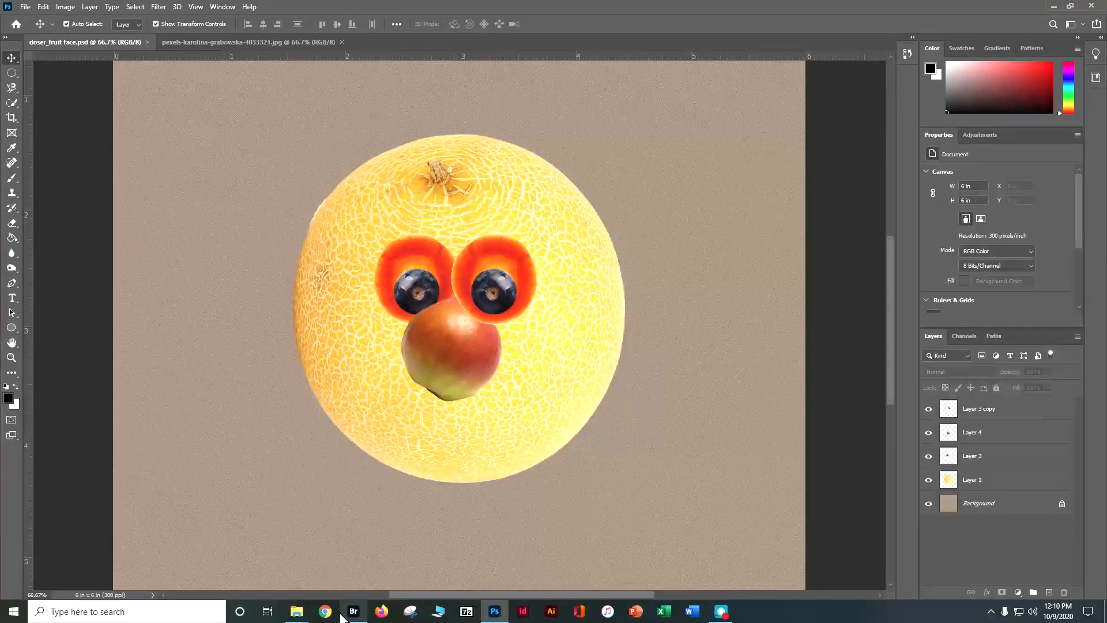
pyautogui.click(351, 615)
pyautogui.click(617, 209)
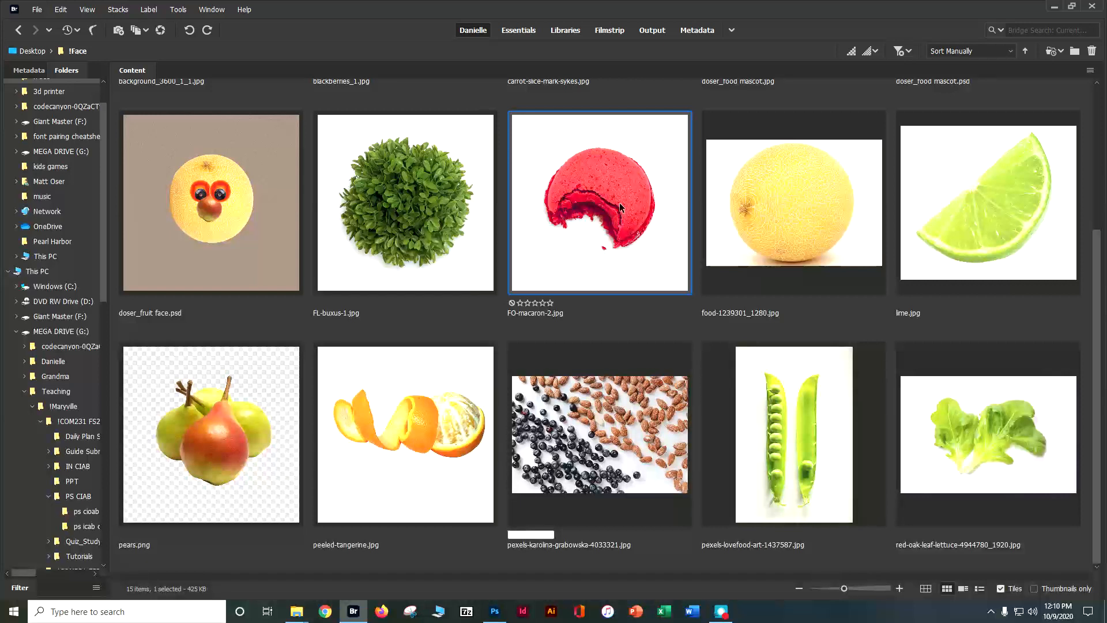
pyautogui.rightClick(623, 198)
pyautogui.moveTo(649, 215)
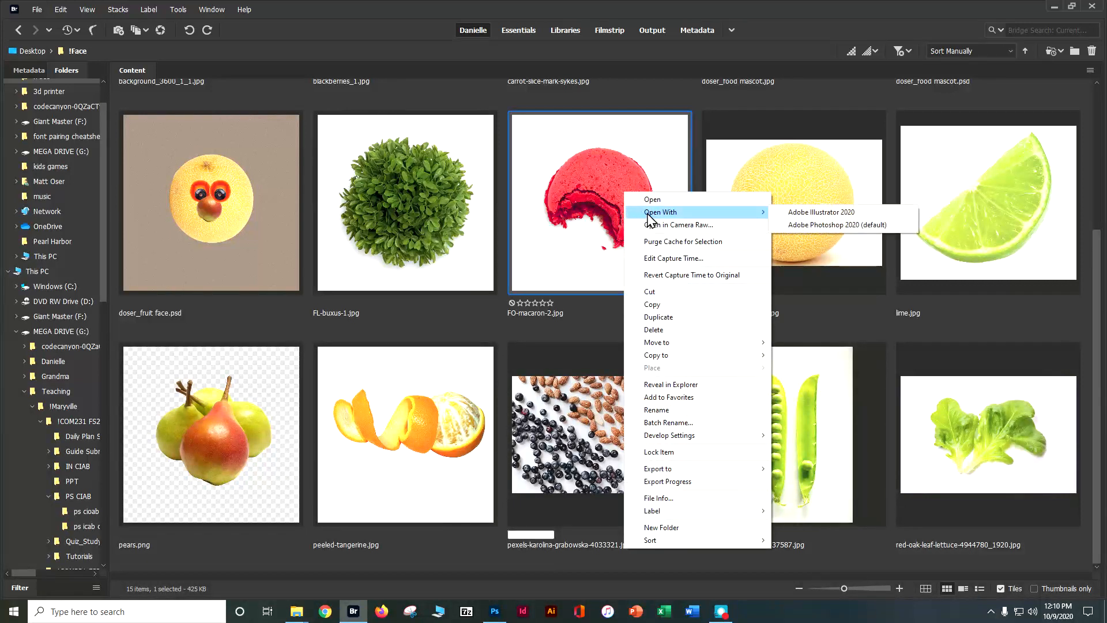
pyautogui.click(799, 225)
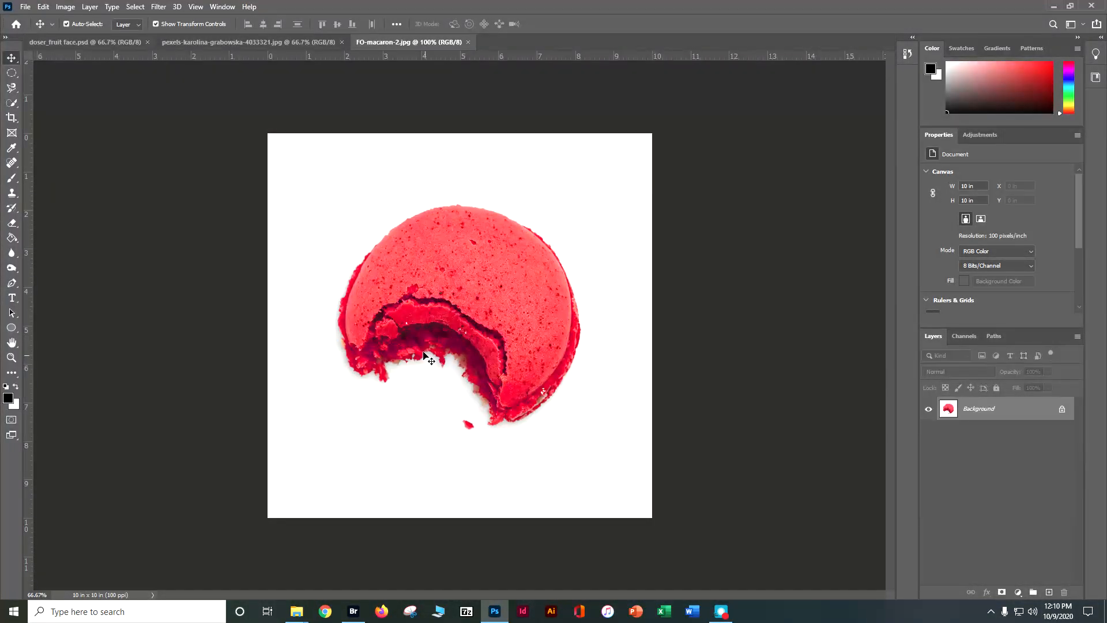
# Step: Unlock the macaron's Background layer and rotate it 180° so the bite faces up
pyautogui.click(65, 7)
pyautogui.moveTo(48, 7)
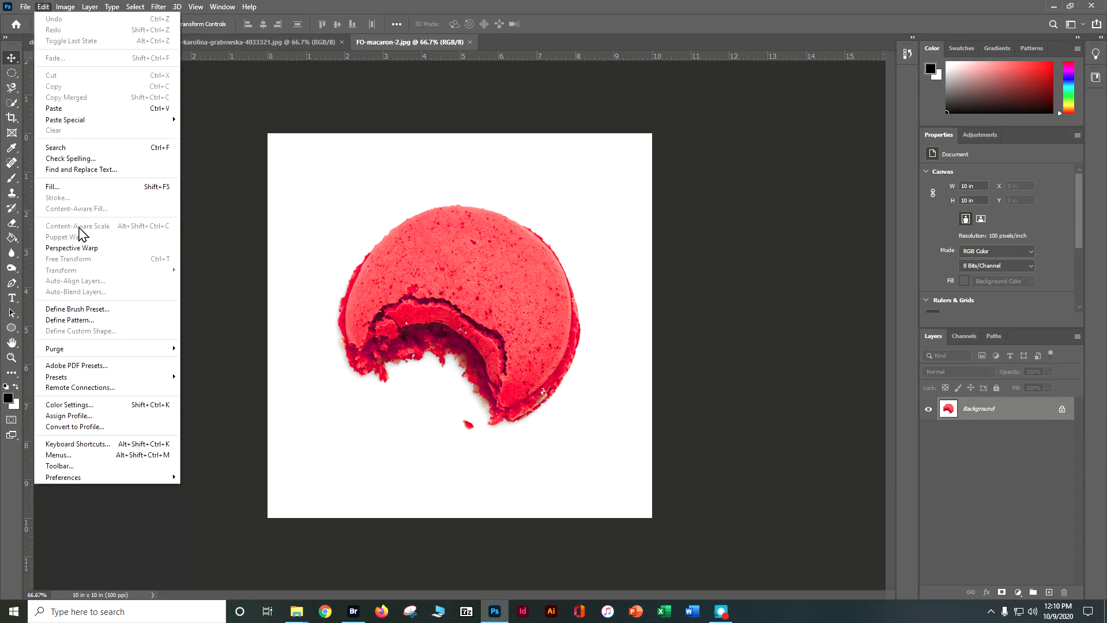
pyautogui.click(1056, 408)
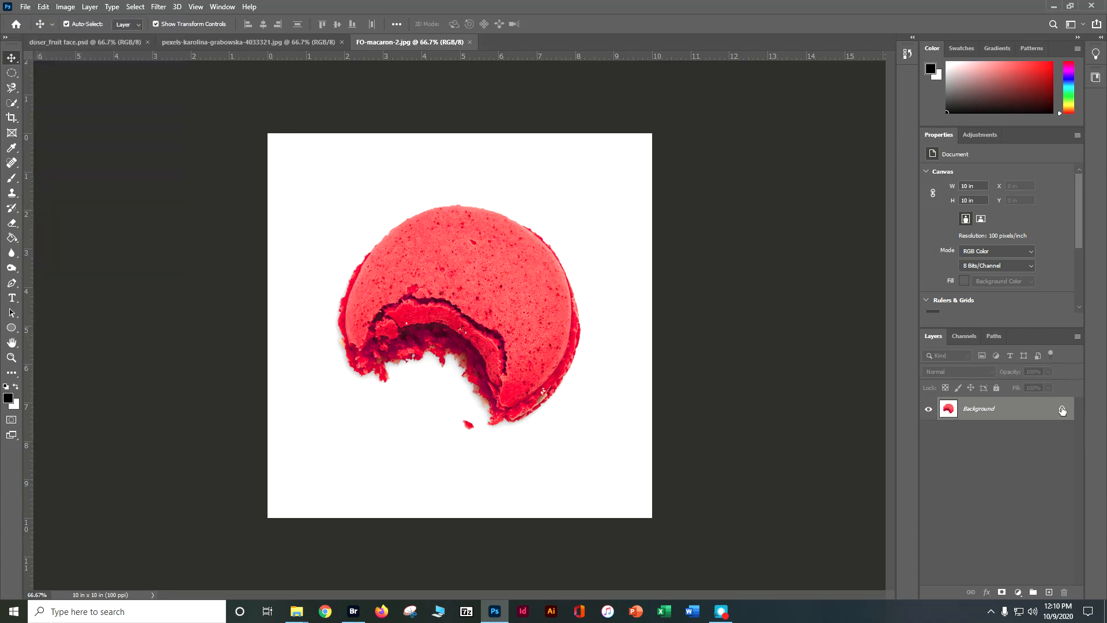
pyautogui.click(1062, 409)
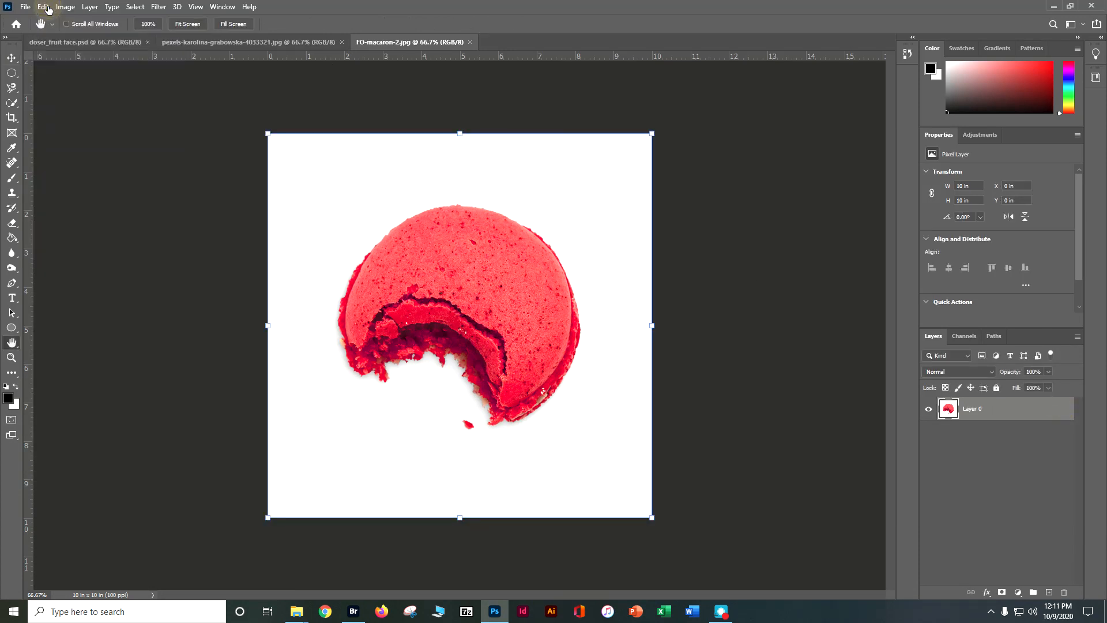
pyautogui.click(46, 9)
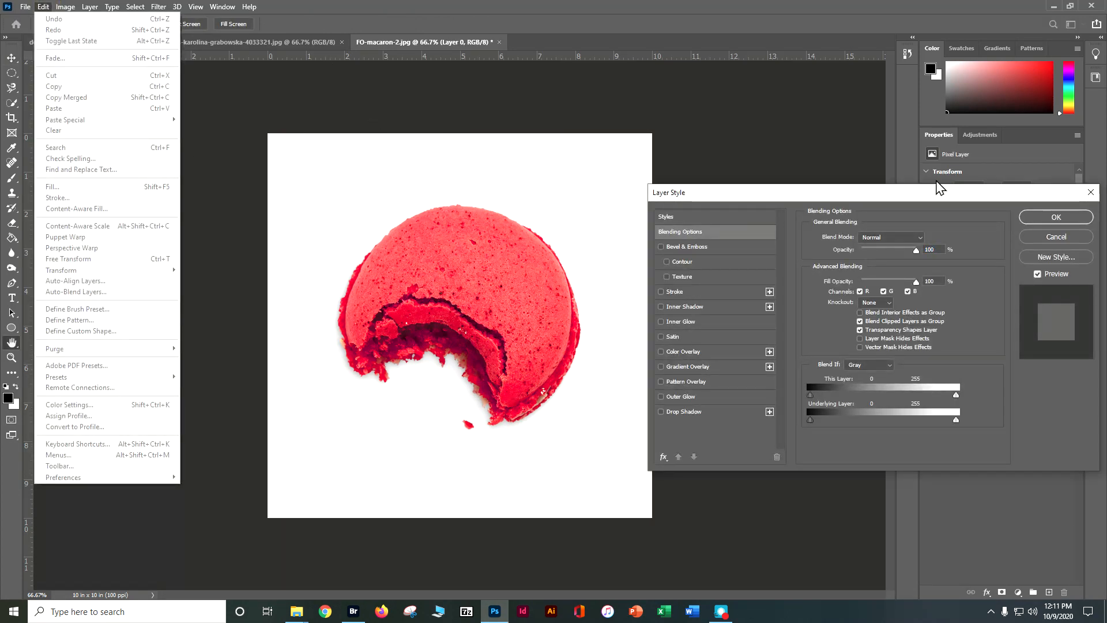
pyautogui.click(1056, 237)
pyautogui.click(43, 7)
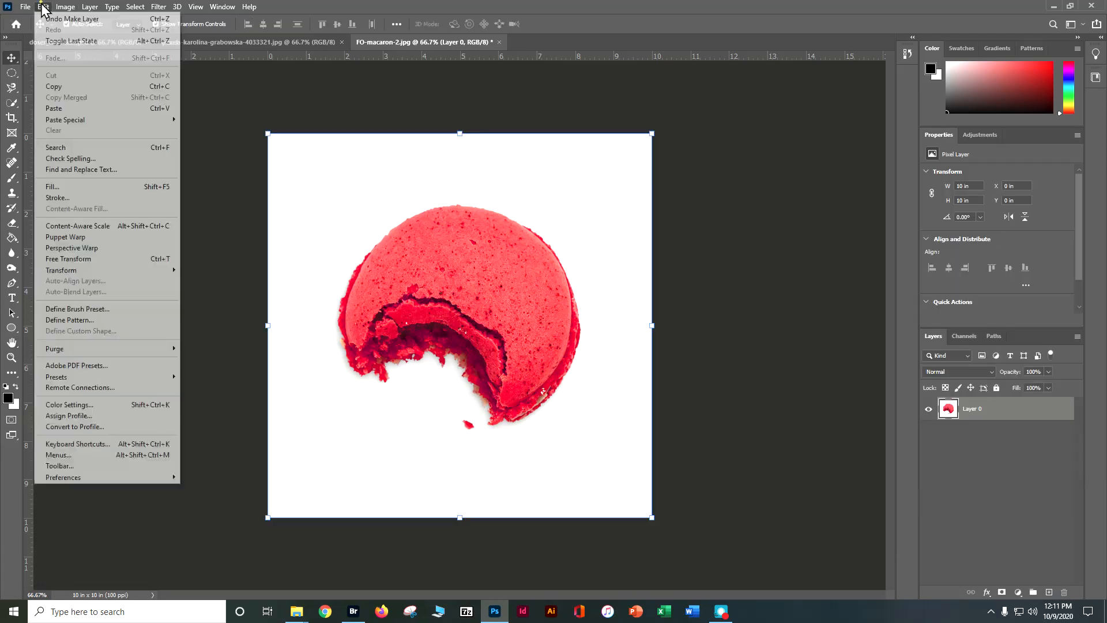
pyautogui.moveTo(69, 276)
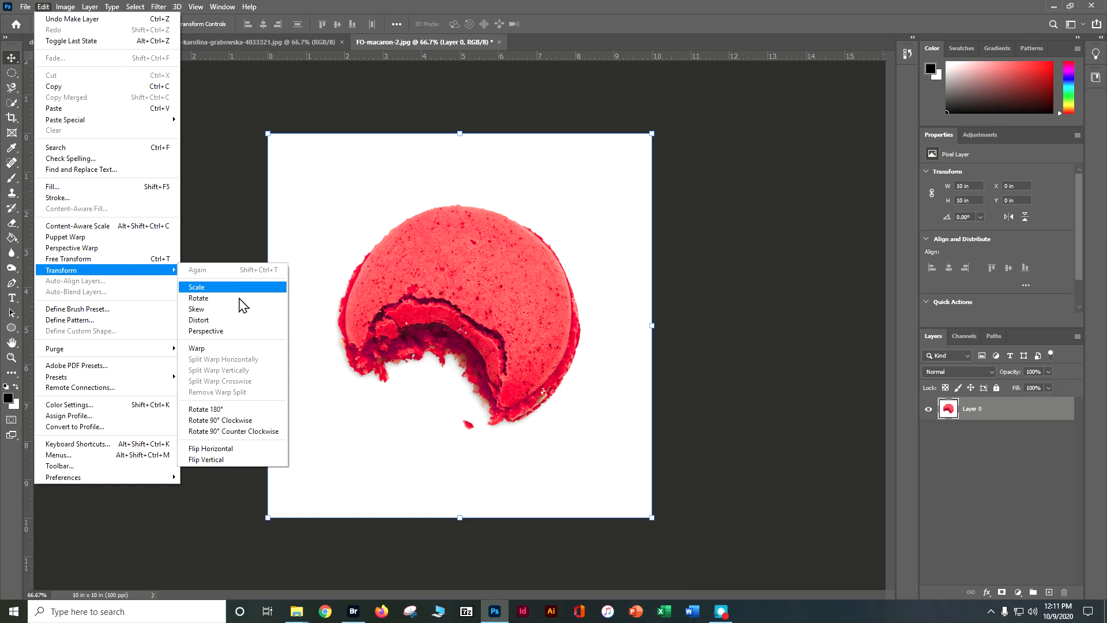
pyautogui.click(229, 409)
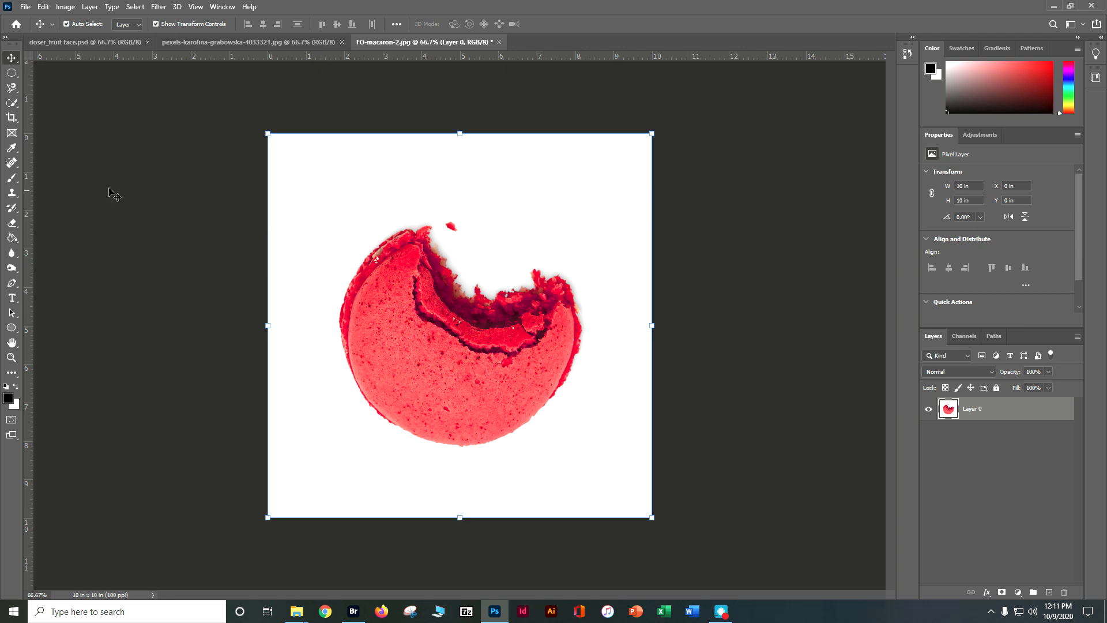
# Step: Erase the white background around the macaron with the Magic Eraser Tool at tolerance 32
pyautogui.click(14, 228)
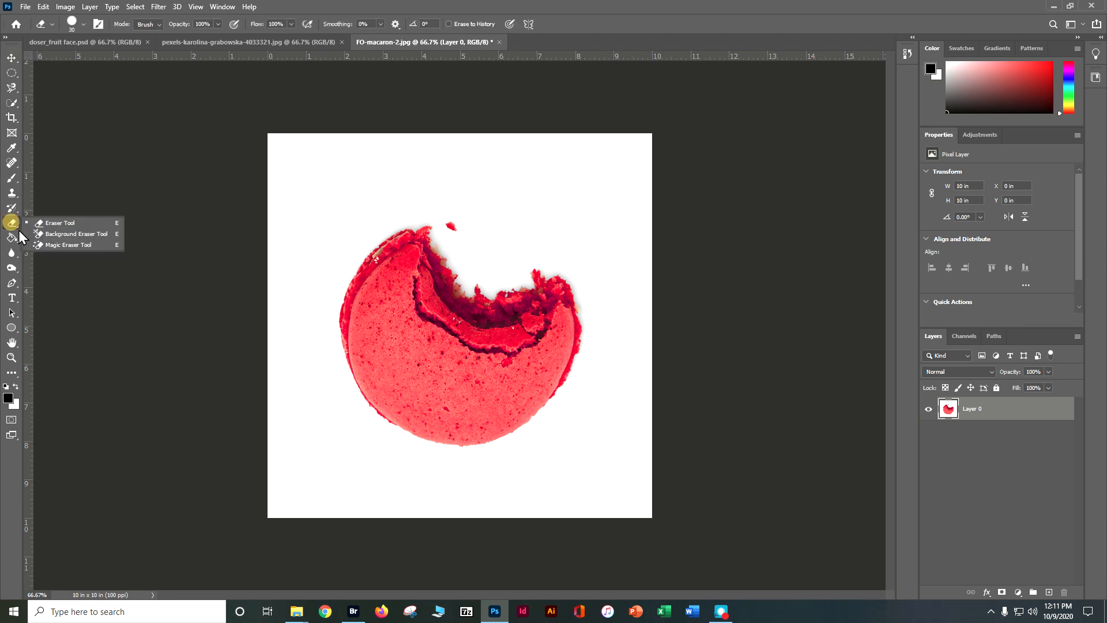
pyautogui.click(40, 247)
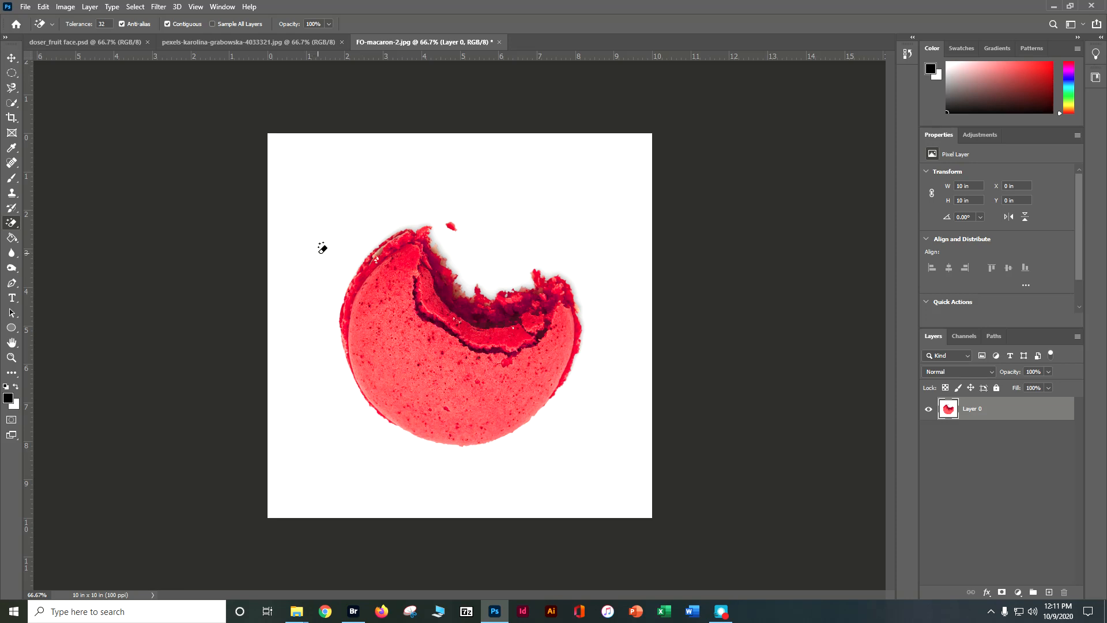
pyautogui.click(329, 247)
# Step: Remove the white shadow fringe along the bite and upper edges of the macaron with the Background Eraser Tool
pyautogui.scroll(2, 533, 265)
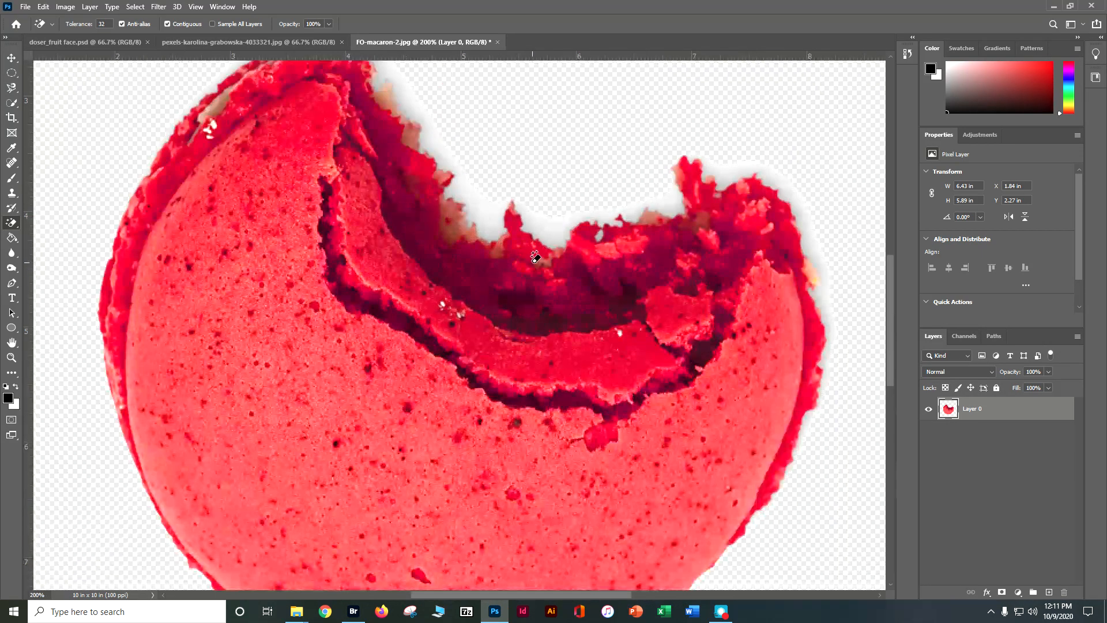
pyautogui.click(11, 224)
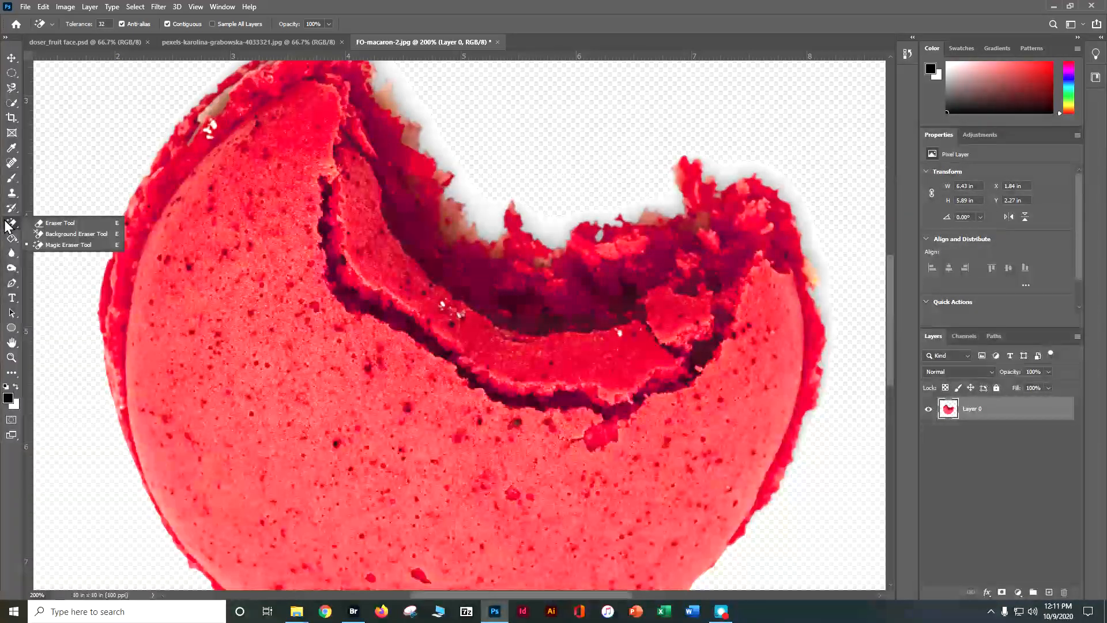
pyautogui.click(49, 234)
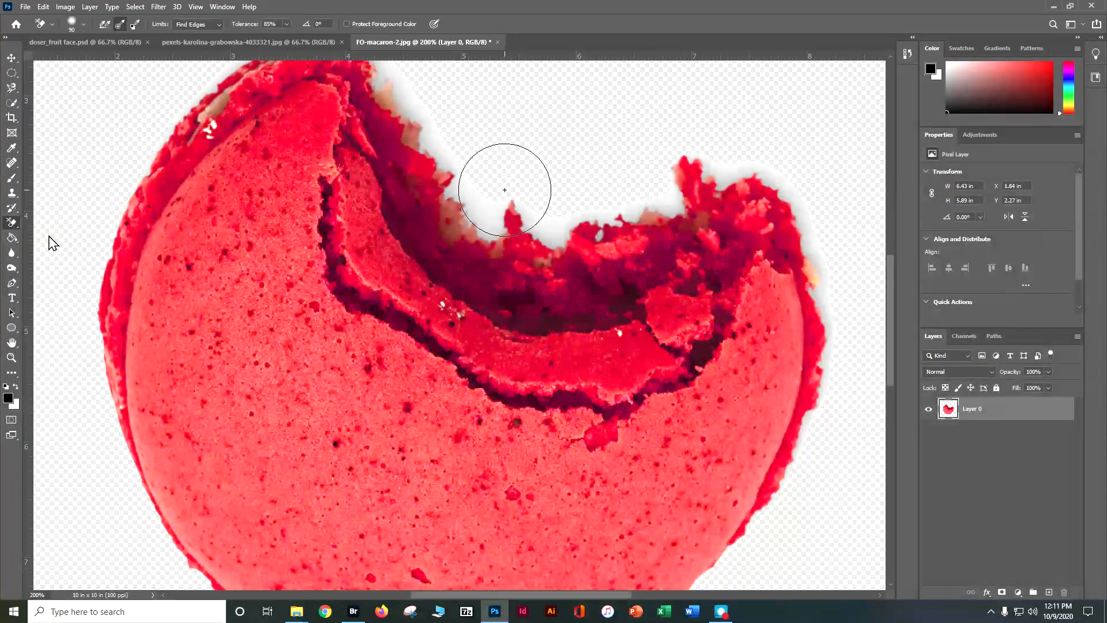
pyautogui.moveTo(501, 185)
pyautogui.mouseDown()
pyautogui.moveTo(475, 215)
pyautogui.moveTo(433, 149)
pyautogui.moveTo(496, 206)
pyautogui.moveTo(552, 231)
pyautogui.moveTo(635, 212)
pyautogui.moveTo(708, 154)
pyautogui.moveTo(678, 201)
pyautogui.moveTo(599, 235)
pyautogui.moveTo(754, 168)
pyautogui.moveTo(803, 220)
pyautogui.moveTo(830, 306)
pyautogui.moveTo(827, 367)
pyautogui.moveTo(786, 461)
pyautogui.moveTo(807, 456)
pyautogui.moveTo(808, 420)
pyautogui.moveTo(792, 463)
pyautogui.moveTo(817, 410)
pyautogui.mouseUp()
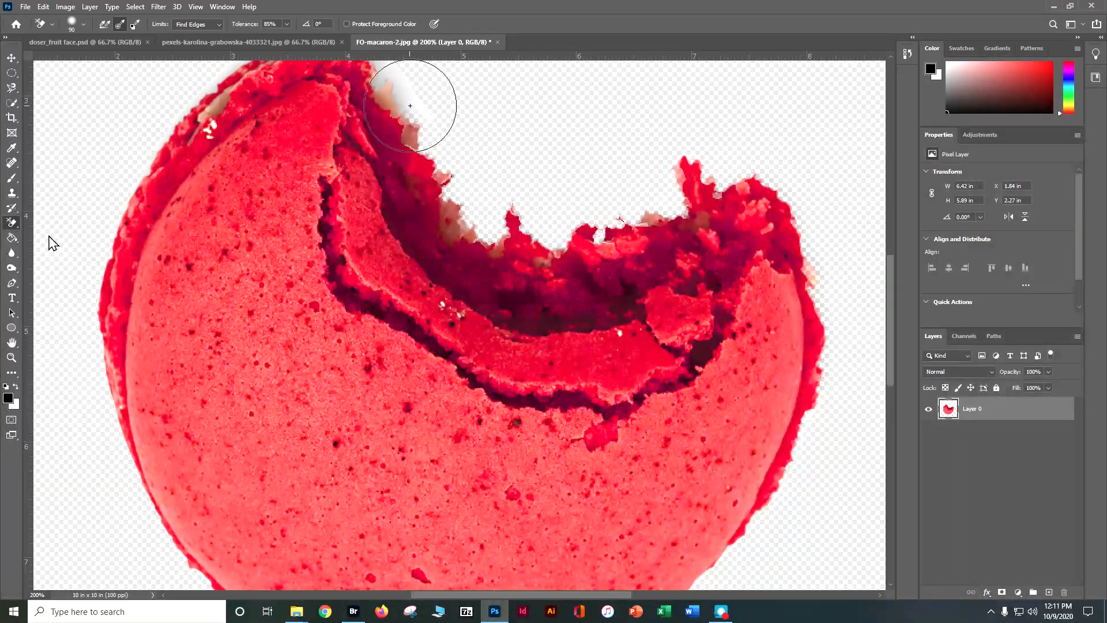
pyautogui.scroll(5, 438, 185)
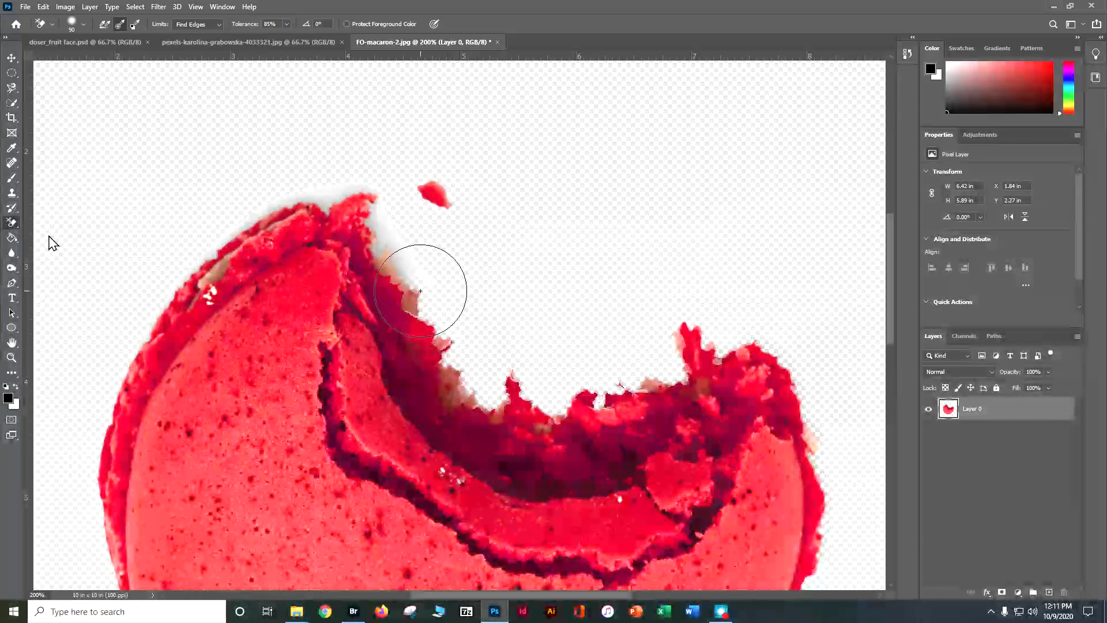
pyautogui.moveTo(411, 271)
pyautogui.mouseDown()
pyautogui.moveTo(373, 240)
pyautogui.moveTo(359, 206)
pyautogui.moveTo(387, 216)
pyautogui.moveTo(424, 275)
pyautogui.moveTo(384, 240)
pyautogui.moveTo(398, 269)
pyautogui.moveTo(387, 268)
pyautogui.moveTo(331, 187)
pyautogui.moveTo(284, 196)
pyautogui.moveTo(360, 188)
pyautogui.moveTo(267, 195)
pyautogui.moveTo(150, 310)
pyautogui.moveTo(151, 332)
pyautogui.moveTo(180, 283)
pyautogui.moveTo(168, 308)
pyautogui.mouseUp()
# Step: Erase the loose crumb floating above the bite with the regular Eraser Tool
pyautogui.rightClick(12, 222)
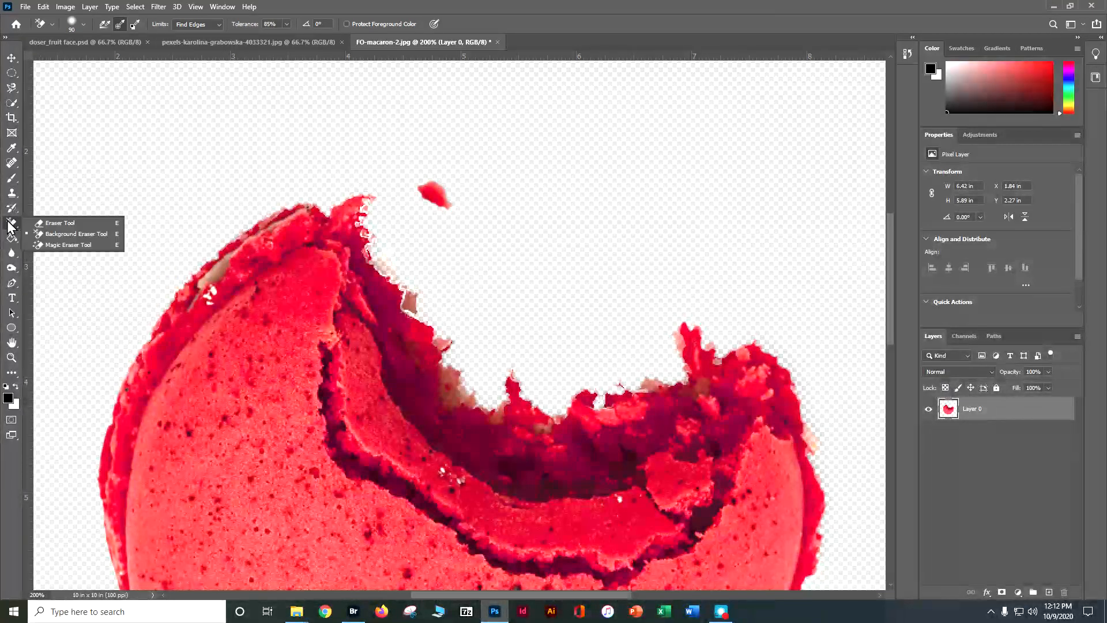
pyautogui.click(55, 223)
pyautogui.moveTo(459, 205)
pyautogui.mouseDown()
pyautogui.moveTo(428, 181)
pyautogui.moveTo(477, 215)
pyautogui.mouseUp()
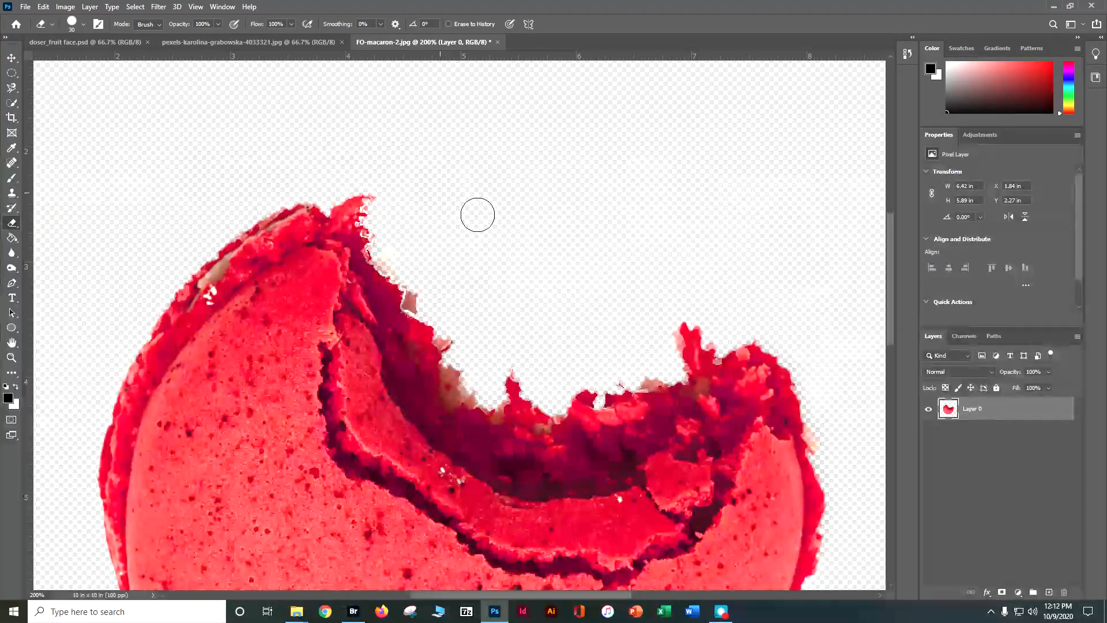
# Step: Erase the ragged crumbs along the bite to form a smooth curved edge, undoing the first stroke
pyautogui.moveTo(429, 262)
pyautogui.mouseDown()
pyautogui.moveTo(395, 212)
pyautogui.moveTo(383, 220)
pyautogui.moveTo(439, 336)
pyautogui.moveTo(510, 386)
pyautogui.moveTo(656, 380)
pyautogui.moveTo(735, 329)
pyautogui.moveTo(679, 337)
pyautogui.moveTo(714, 316)
pyautogui.moveTo(637, 361)
pyautogui.moveTo(813, 373)
pyautogui.mouseUp()
pyautogui.hotkey('ctrl', 'z')
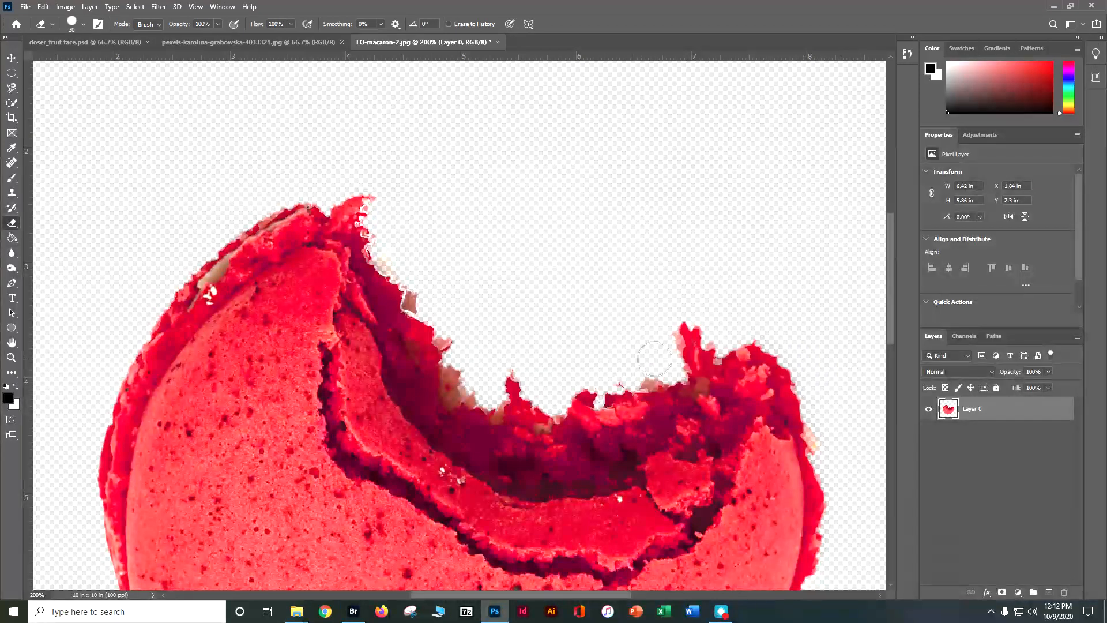
pyautogui.moveTo(376, 190)
pyautogui.mouseDown()
pyautogui.moveTo(396, 271)
pyautogui.moveTo(454, 358)
pyautogui.moveTo(502, 390)
pyautogui.moveTo(554, 398)
pyautogui.moveTo(619, 391)
pyautogui.moveTo(638, 385)
pyautogui.moveTo(634, 374)
pyautogui.mouseUp()
pyautogui.moveTo(518, 373); pyautogui.dragTo(492, 333)
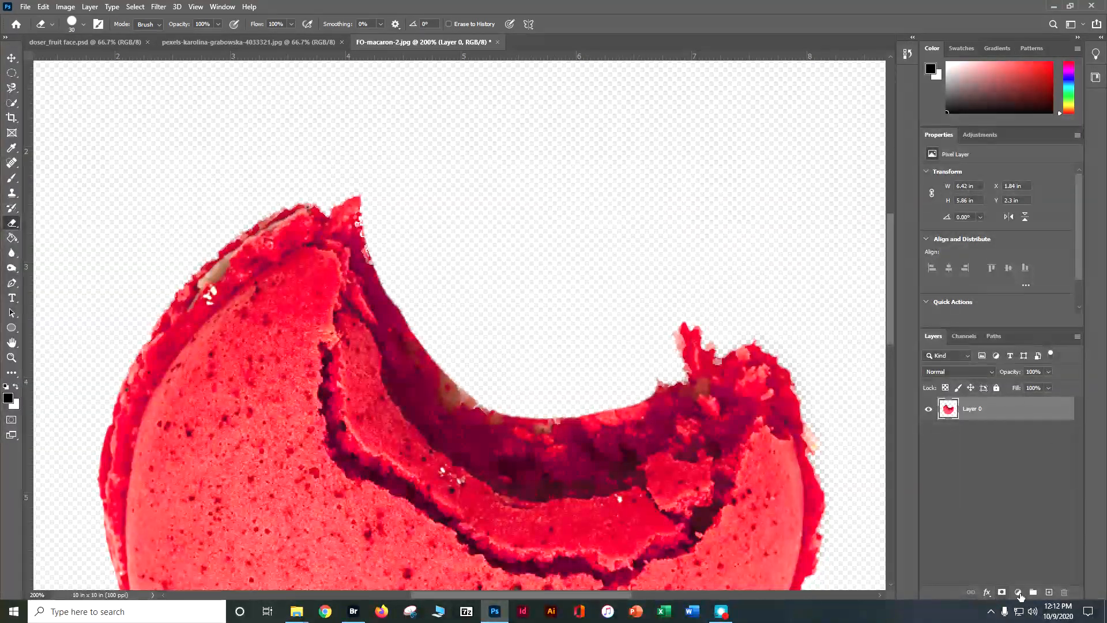
# Step: Add a black Solid Color fill layer and move it beneath the macaron's Layer 0
pyautogui.click(1050, 593)
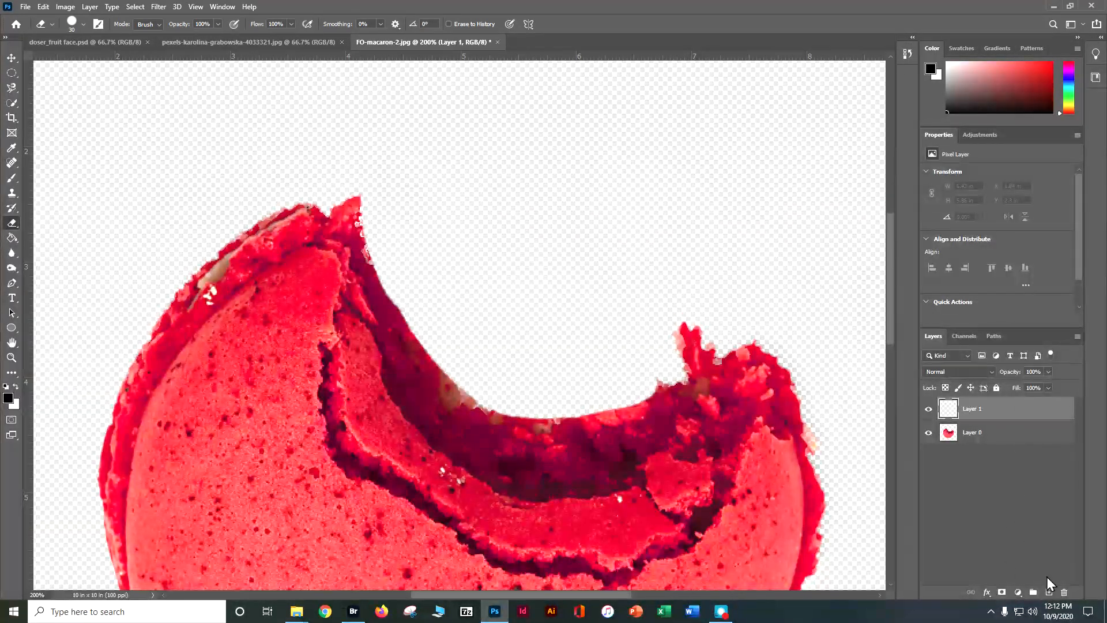
pyautogui.click(1016, 593)
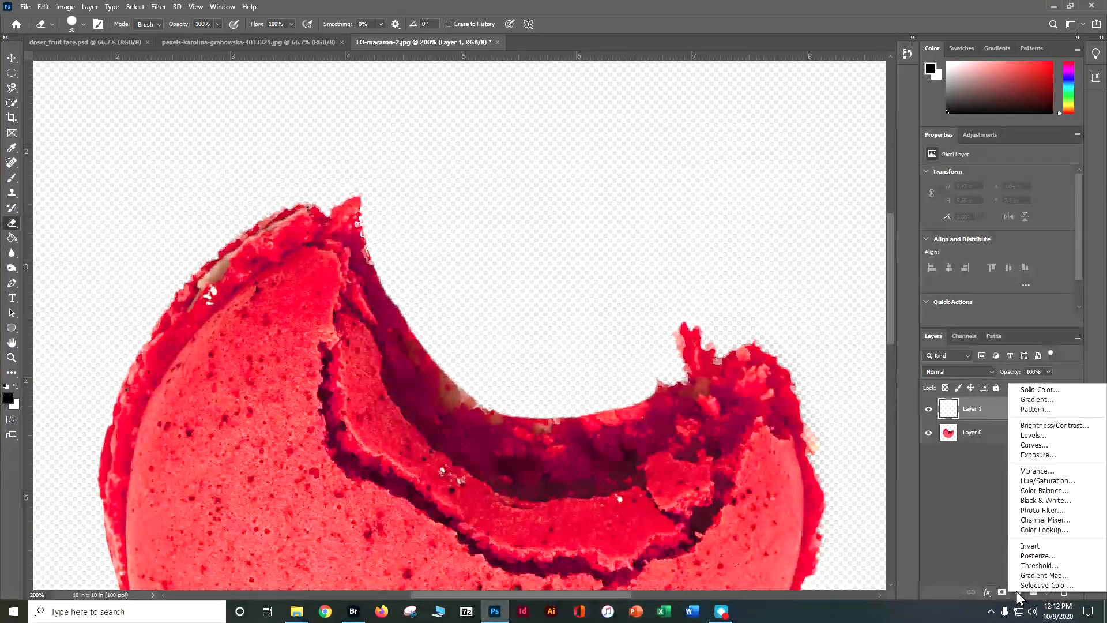
pyautogui.click(1034, 390)
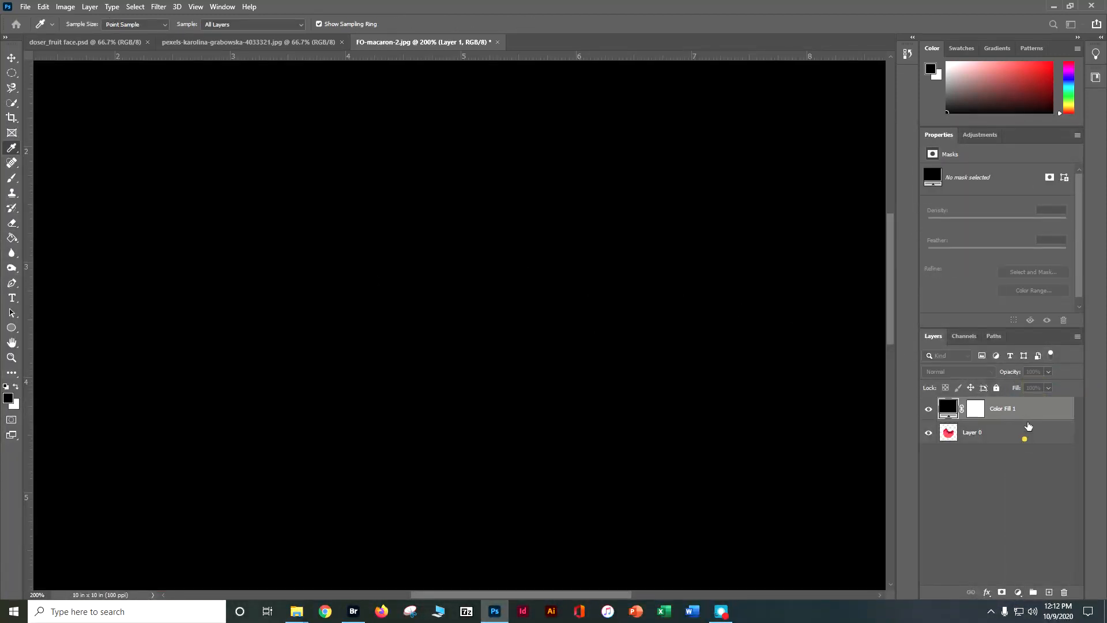
pyautogui.press('e')
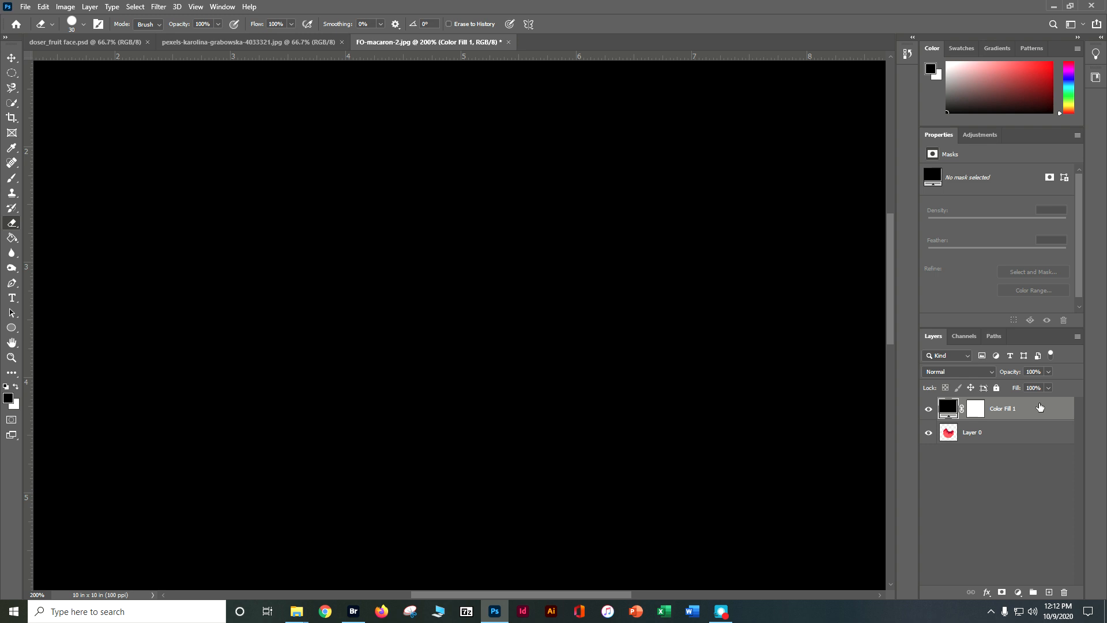
pyautogui.moveTo(1032, 410); pyautogui.dragTo(1014, 455)
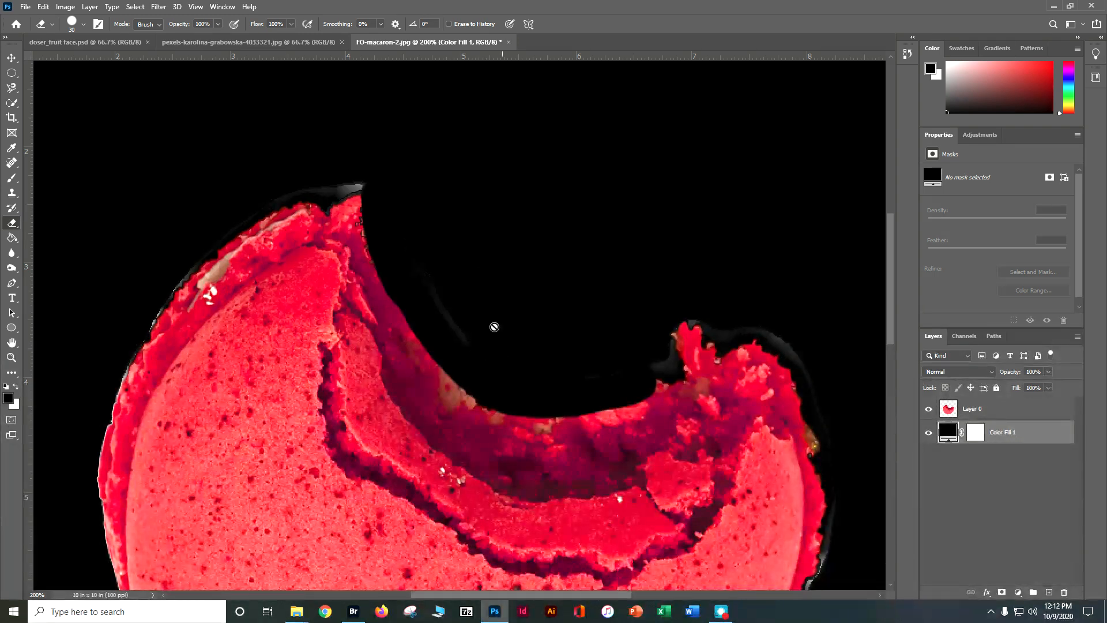
# Step: Erase the grey residue around the bite, upper rim and right side of the macaron on Layer 0
pyautogui.scroll(-2, 444, 259)
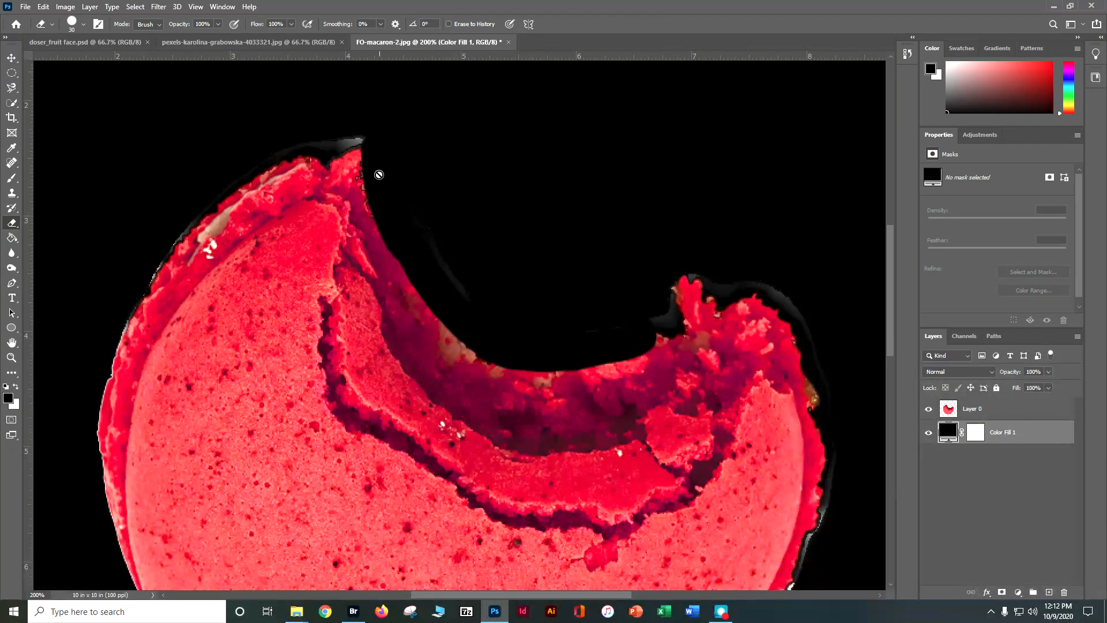
pyautogui.click(980, 412)
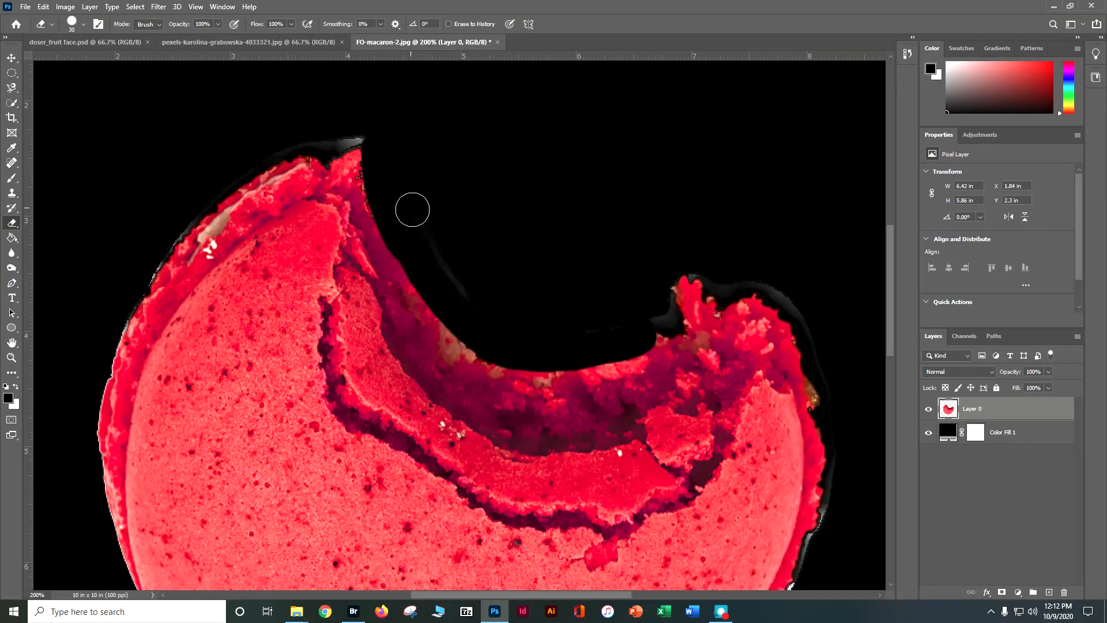
pyautogui.moveTo(413, 210)
pyautogui.mouseDown()
pyautogui.moveTo(433, 257)
pyautogui.moveTo(478, 301)
pyautogui.moveTo(470, 276)
pyautogui.mouseUp()
pyautogui.moveTo(371, 133)
pyautogui.mouseDown()
pyautogui.moveTo(317, 129)
pyautogui.moveTo(264, 145)
pyautogui.mouseUp()
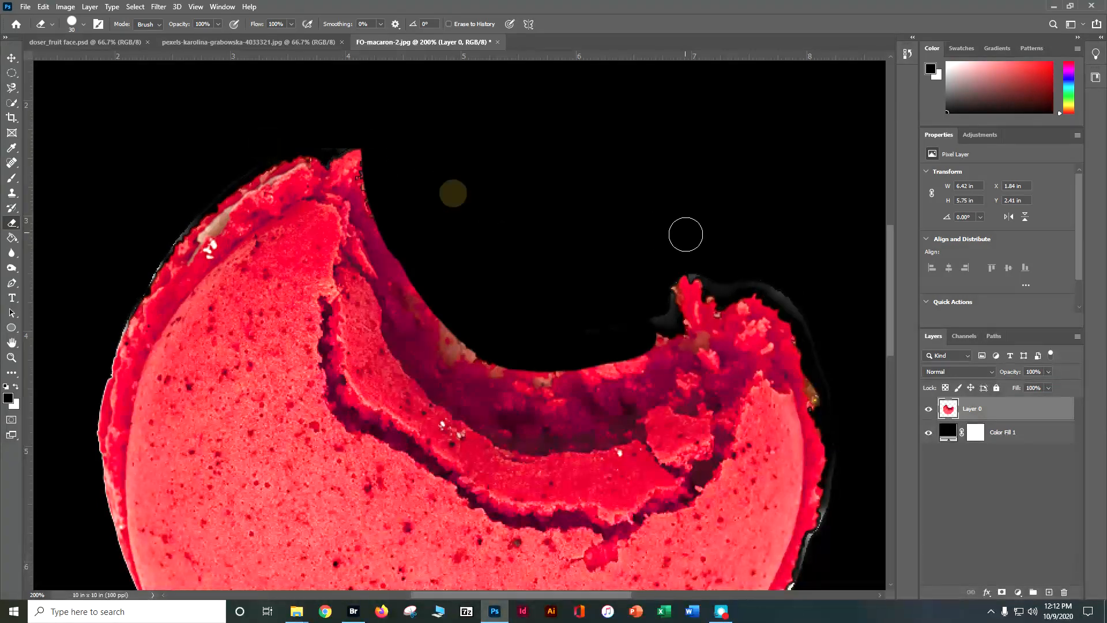
pyautogui.moveTo(759, 270)
pyautogui.mouseDown()
pyautogui.moveTo(790, 284)
pyautogui.moveTo(815, 321)
pyautogui.mouseUp()
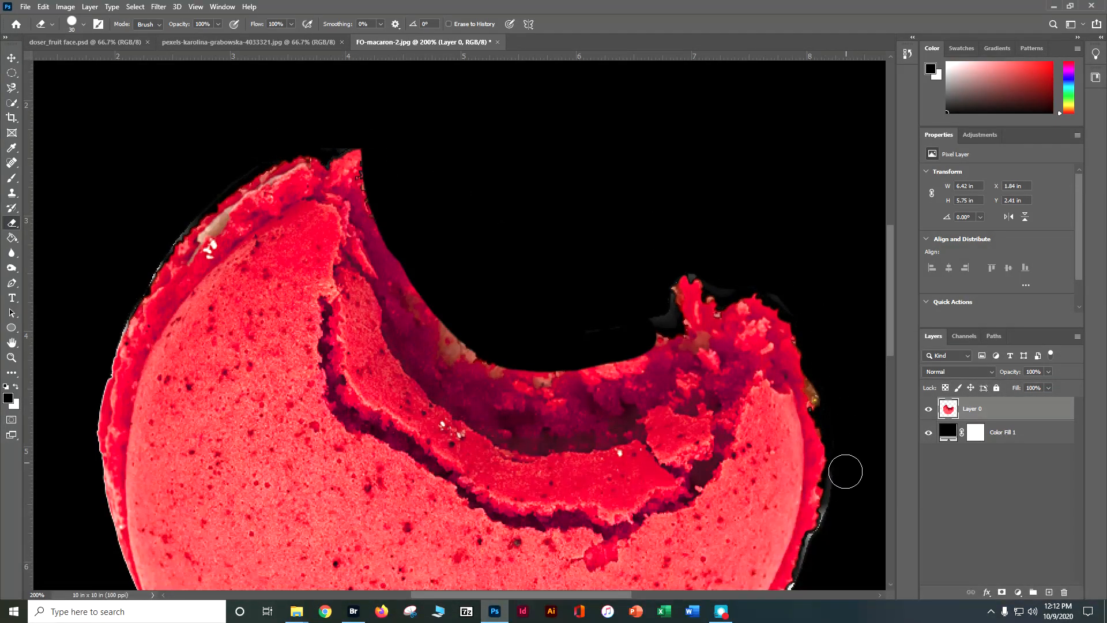
pyautogui.moveTo(845, 472); pyautogui.dragTo(807, 580)
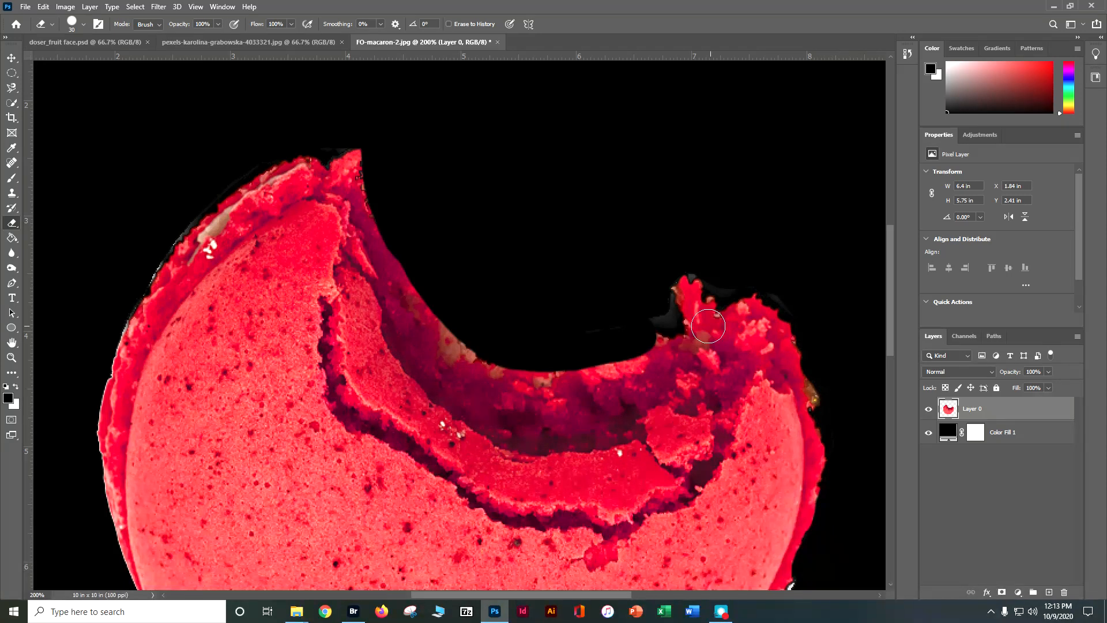
# Step: Erase the white fringe on the macaron's lower right edge and check the rest of its outline for residue
pyautogui.scroll(-3, 629, 187)
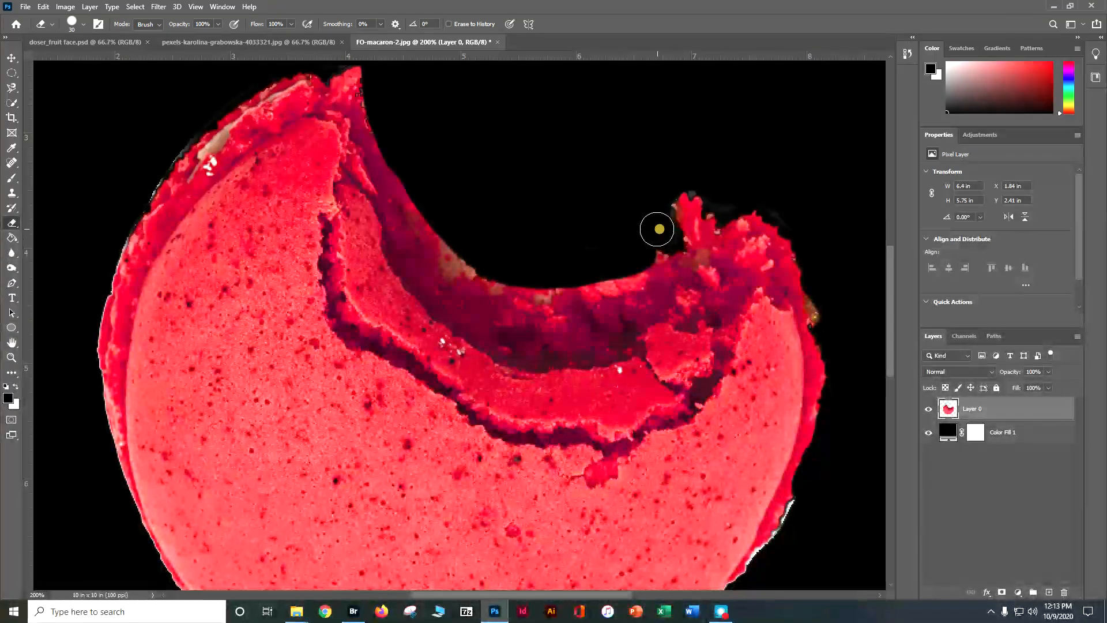
pyautogui.scroll(-5, 655, 227)
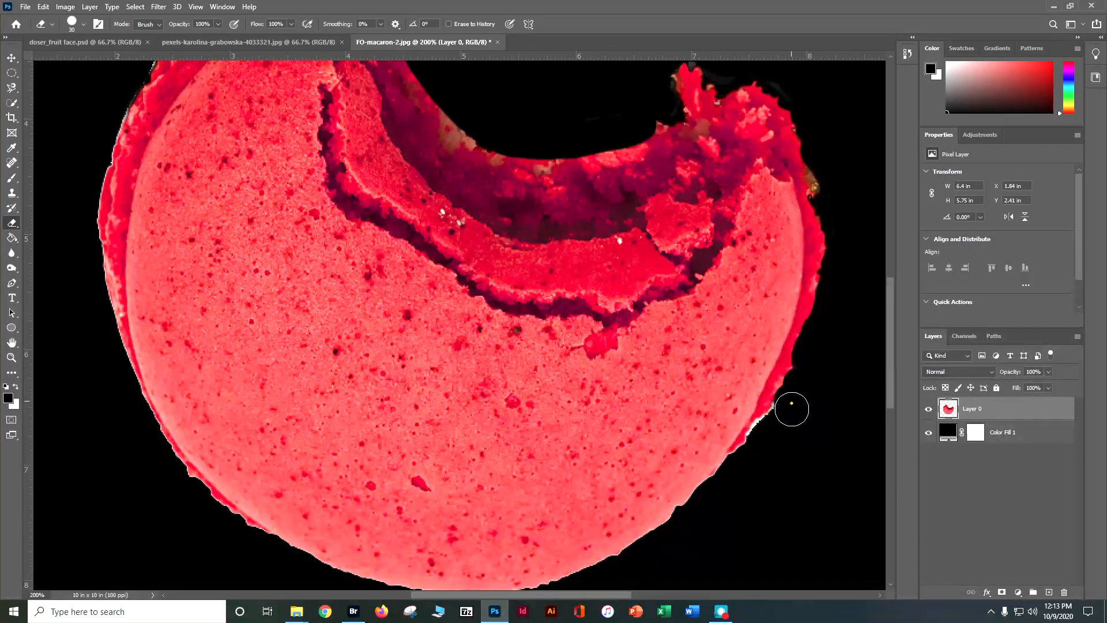
pyautogui.moveTo(781, 414); pyautogui.dragTo(764, 434)
pyautogui.scroll(1, 740, 503)
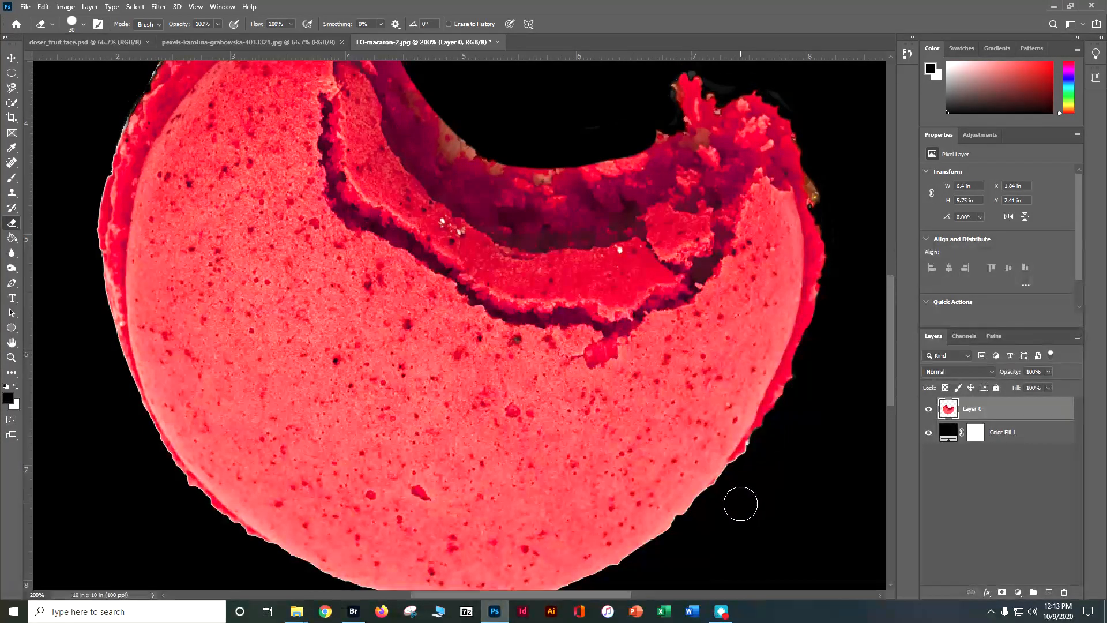
pyautogui.scroll(9, 741, 503)
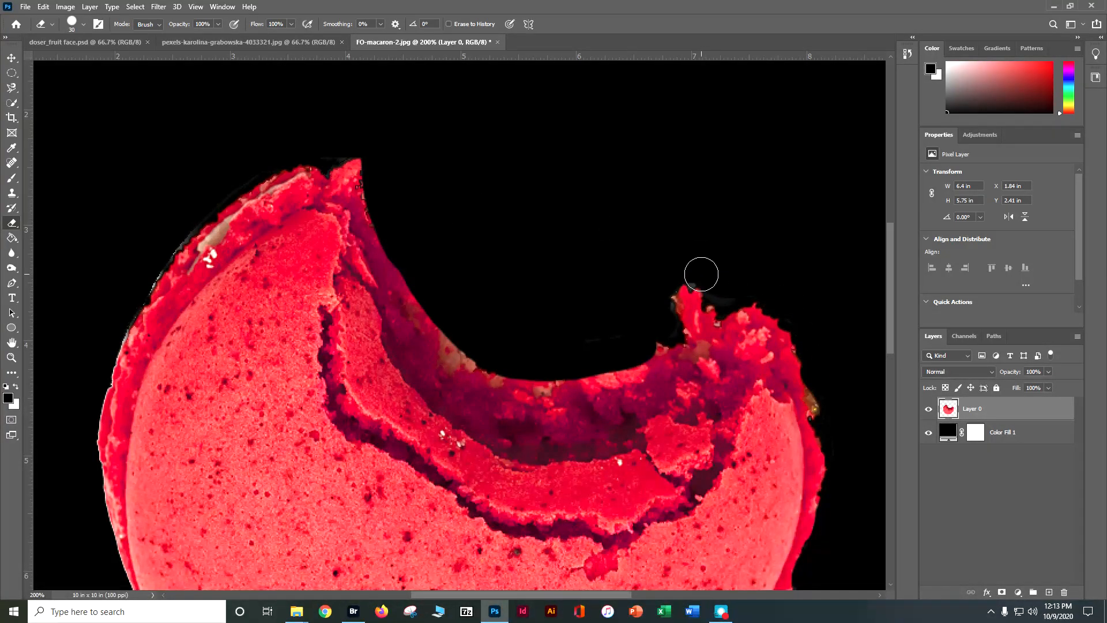
# Step: Delete the black Color Fill 1 layer and copy the macaron layer into doser_fruit face.psd
pyautogui.click(1045, 438)
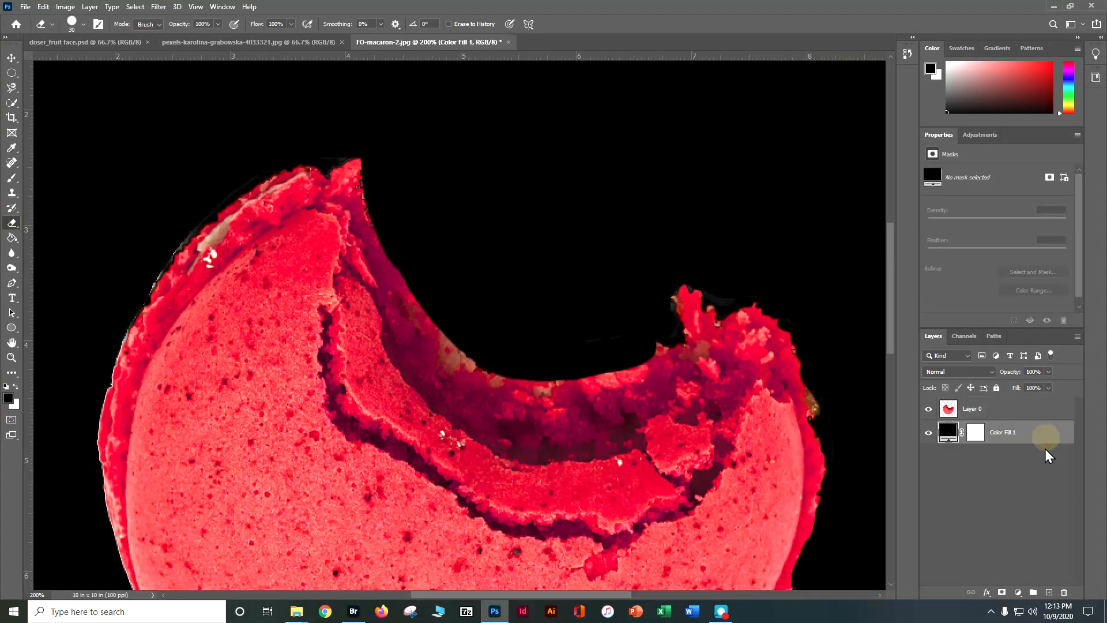
pyautogui.press('Delete')
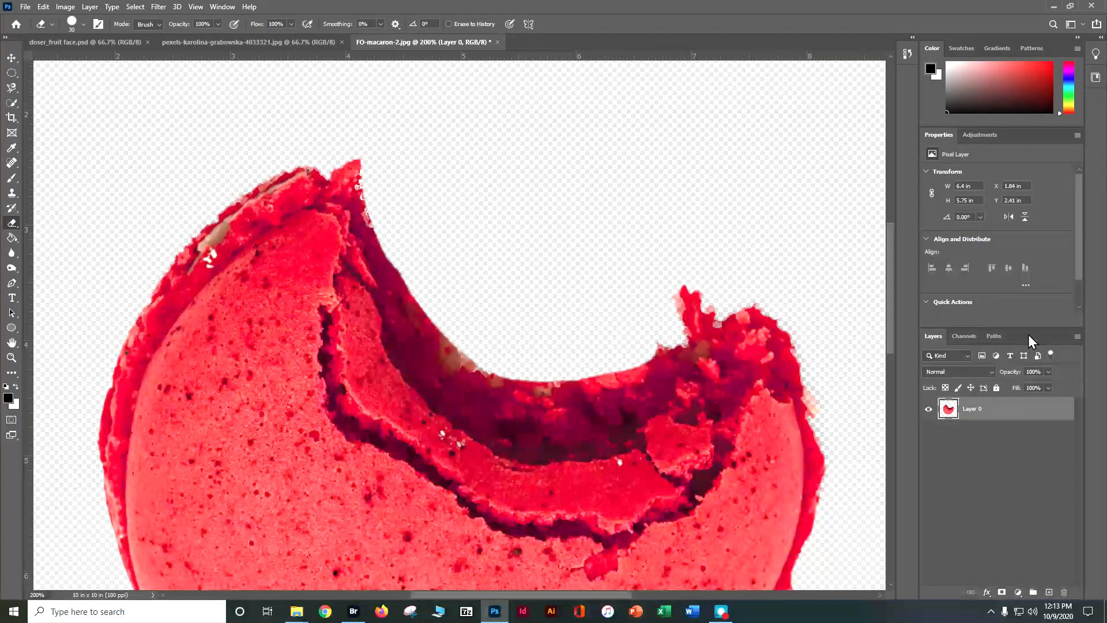
pyautogui.moveTo(948, 414); pyautogui.dragTo(461, 457)
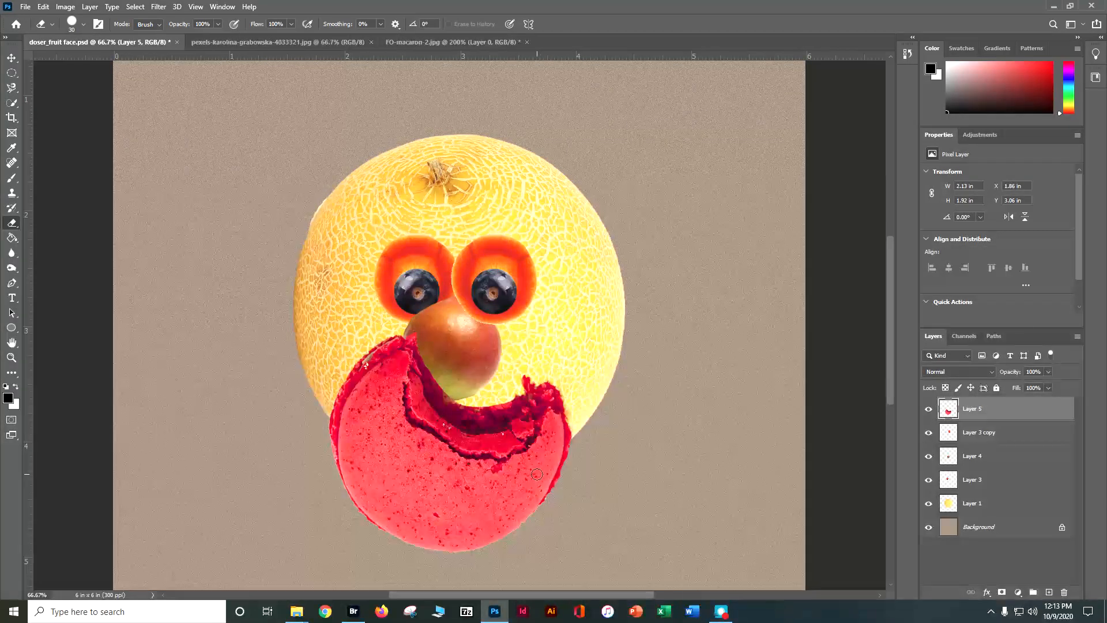
# Step: Close the pexels source photo and FO-macaron-2.jpg without saving changes
pyautogui.click(324, 41)
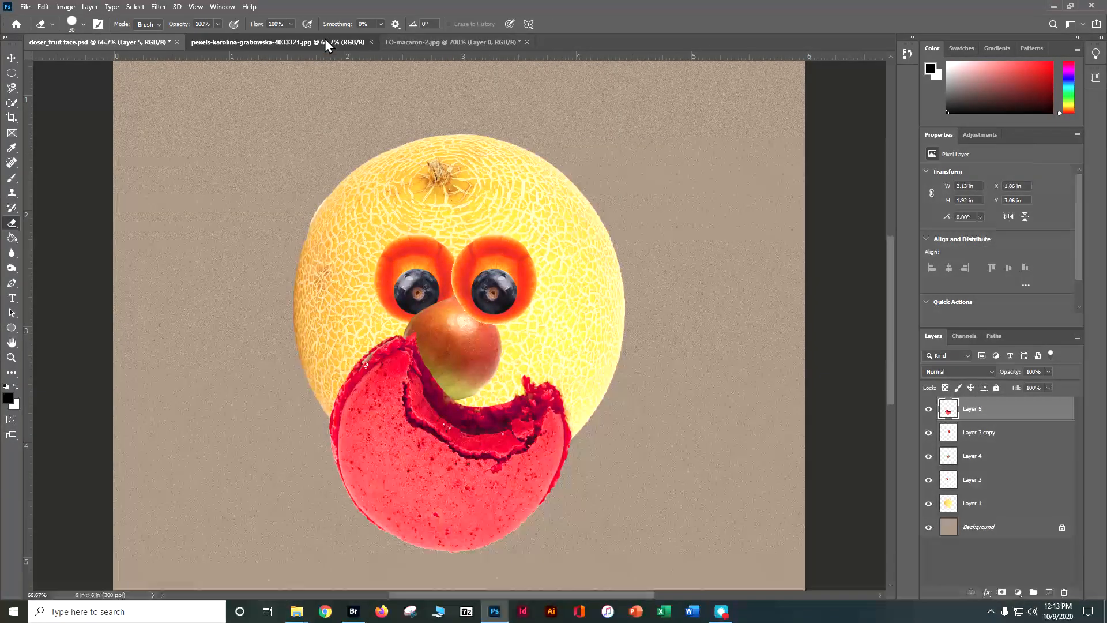
pyautogui.click(371, 42)
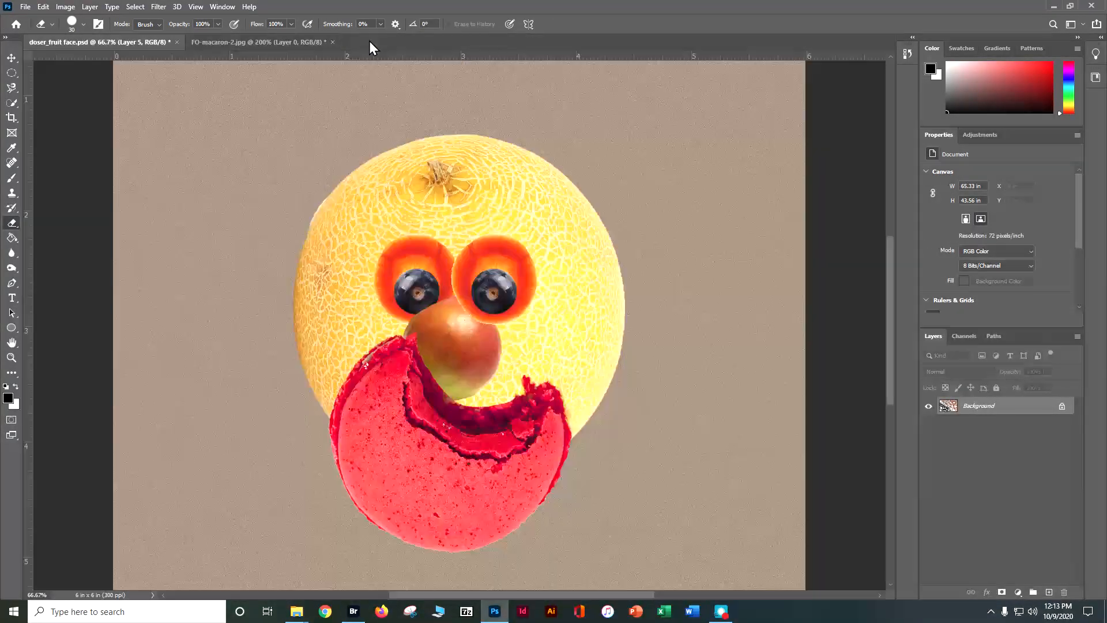
pyautogui.click(332, 42)
pyautogui.click(558, 229)
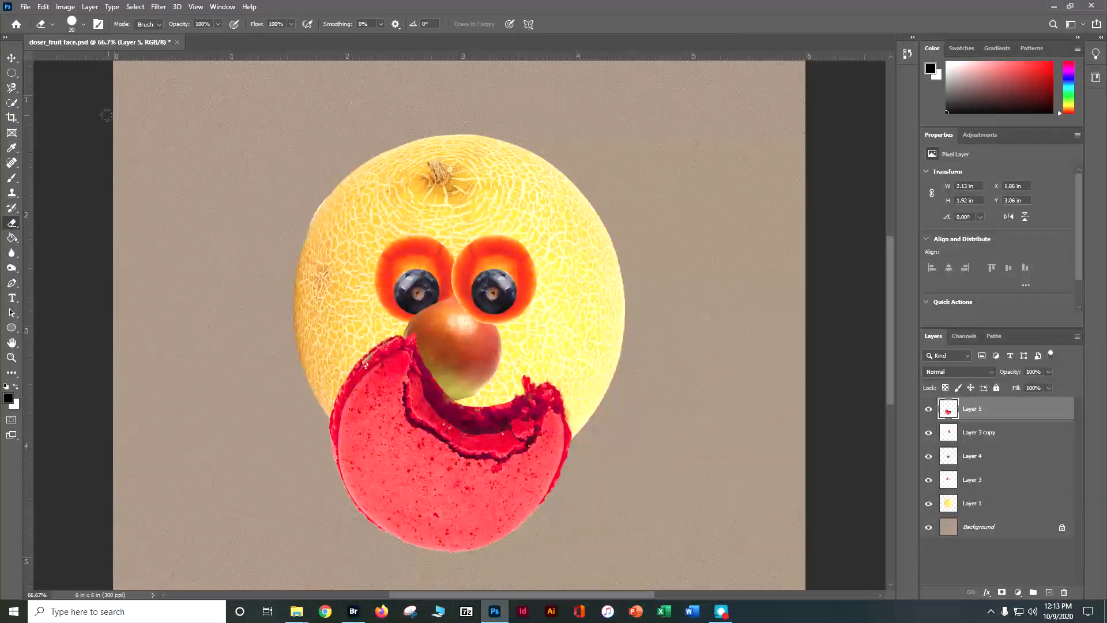
# Step: Shrink and flatten the macaron to about 1.09 by 0.65 in, tilted about 17.7° counterclockwise, and place it under the nose as a mouth
pyautogui.click(11, 60)
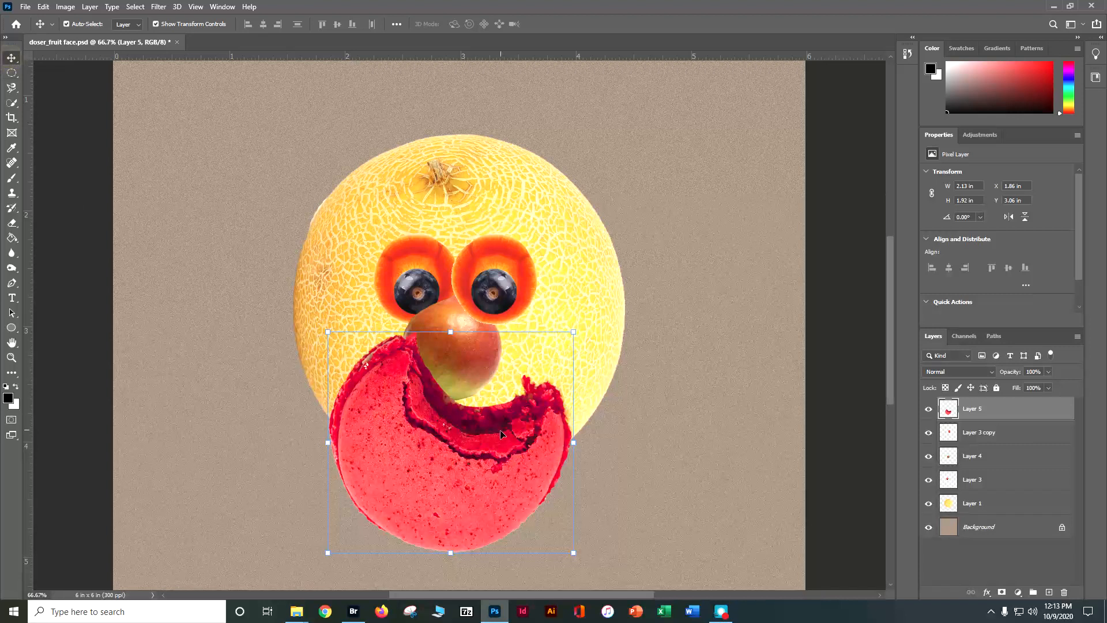
pyautogui.moveTo(324, 563); pyautogui.dragTo(432, 445)
pyautogui.moveTo(459, 403); pyautogui.dragTo(432, 431)
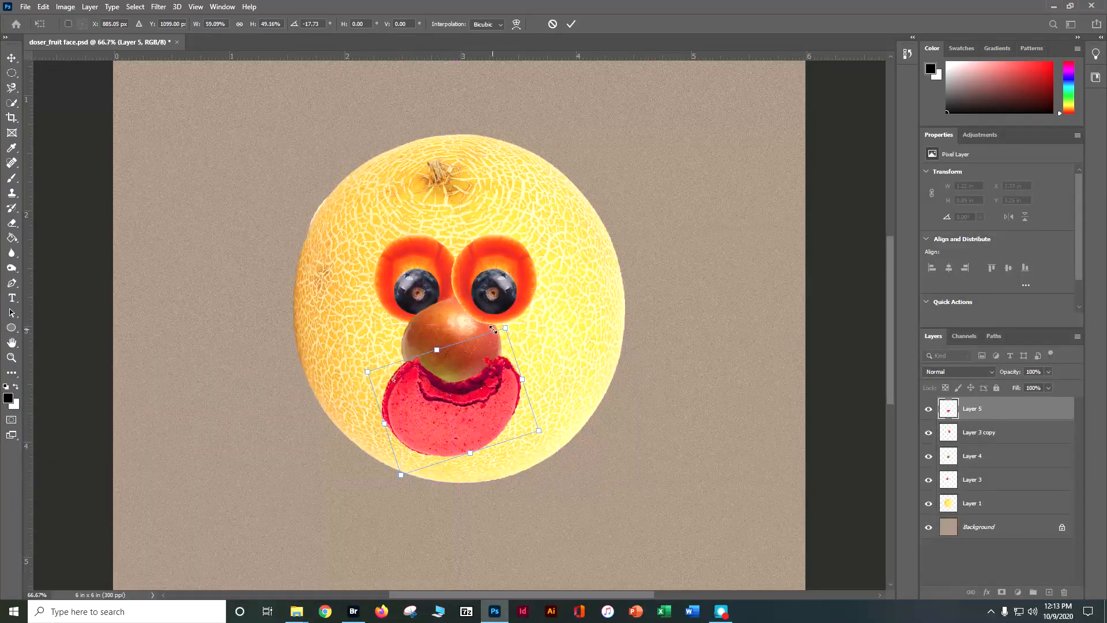
pyautogui.moveTo(505, 329); pyautogui.dragTo(470, 372)
pyautogui.moveTo(454, 461); pyautogui.dragTo(478, 469)
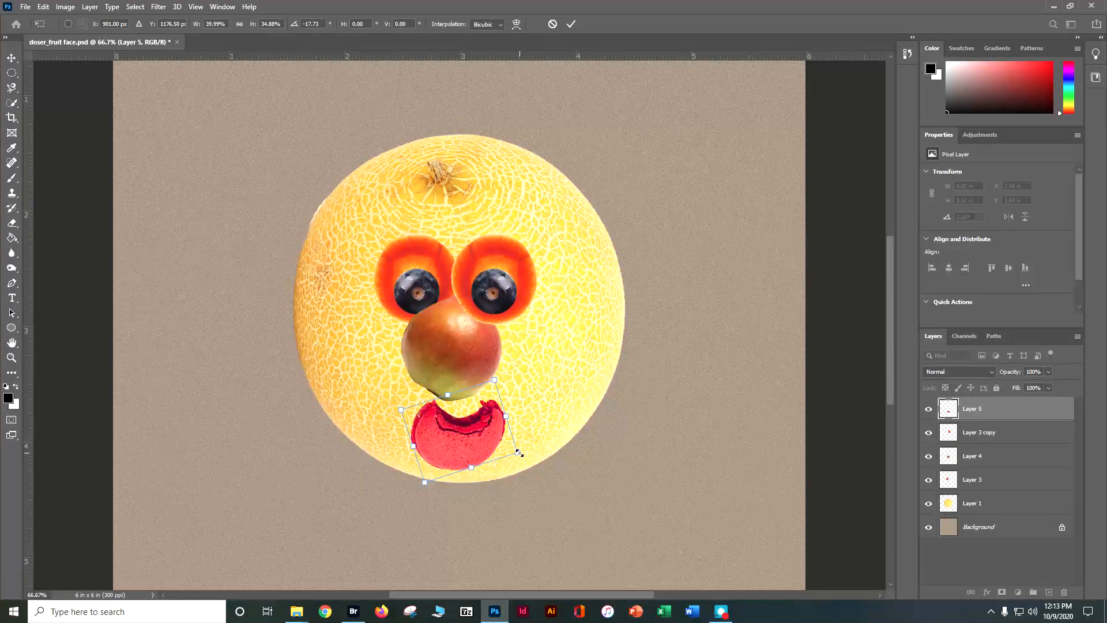
pyautogui.moveTo(519, 453); pyautogui.dragTo(469, 445)
pyautogui.press('Return')
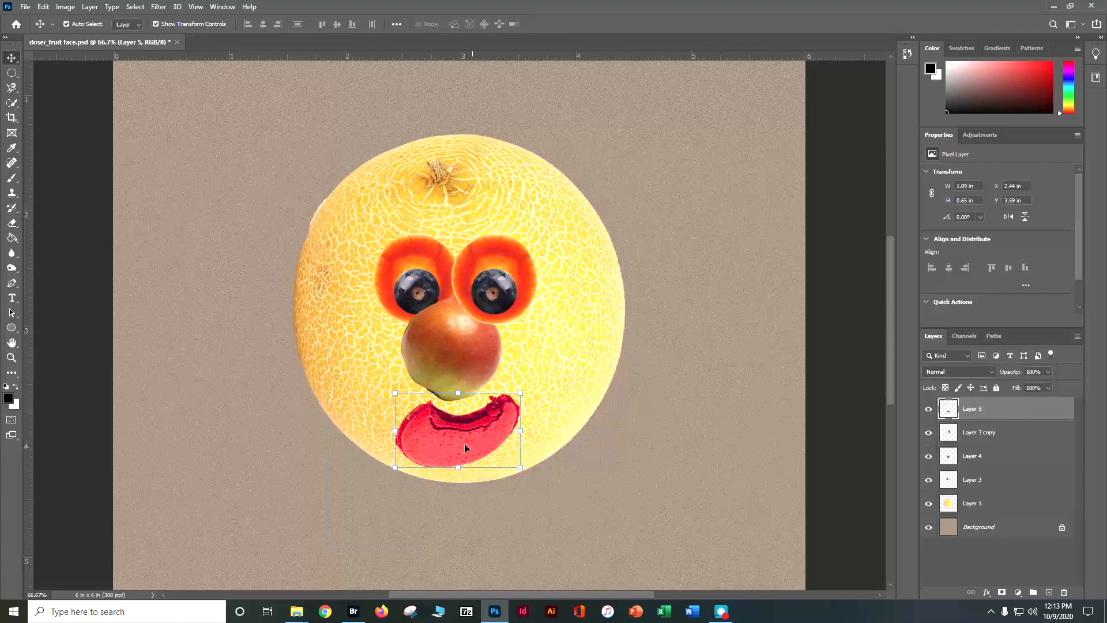
pyautogui.click(619, 472)
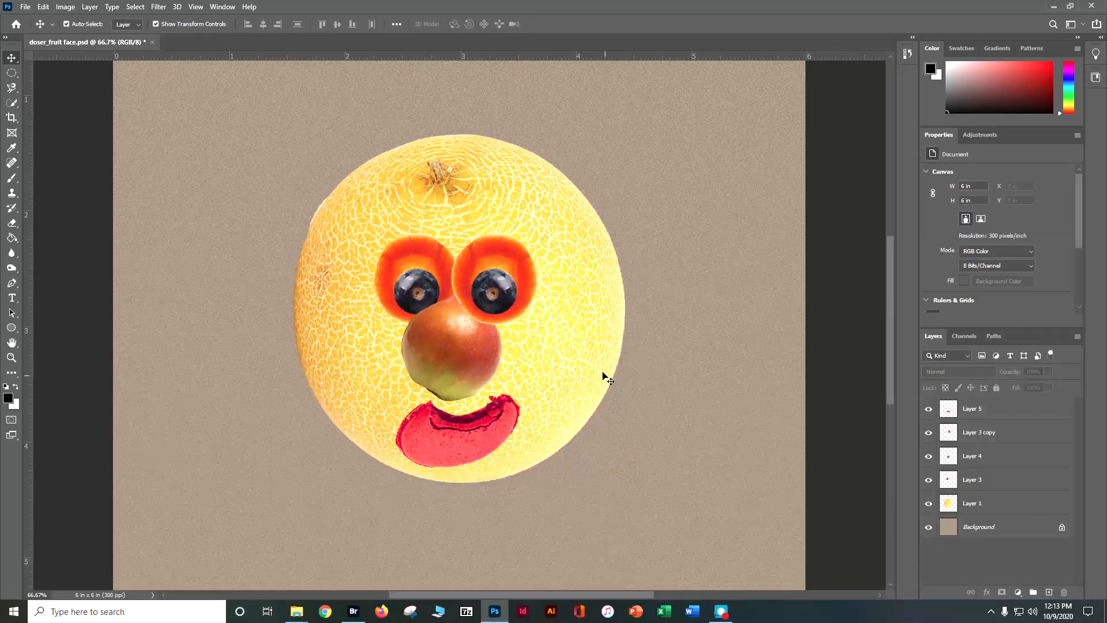